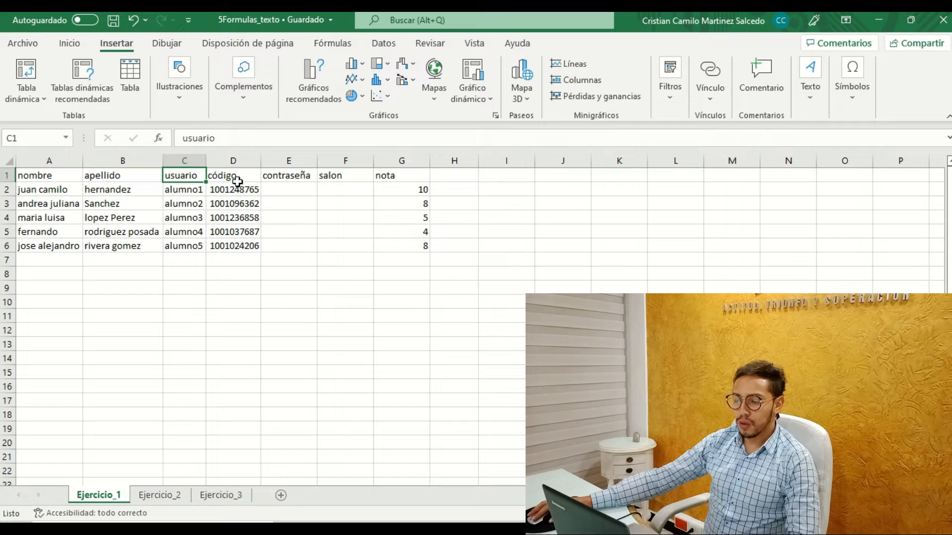
Review the código, contraseña, salon and nota headings in row 1 of the Ejercicio_1 sheet.
{"action": "left_click", "coordinate": [237, 176]}
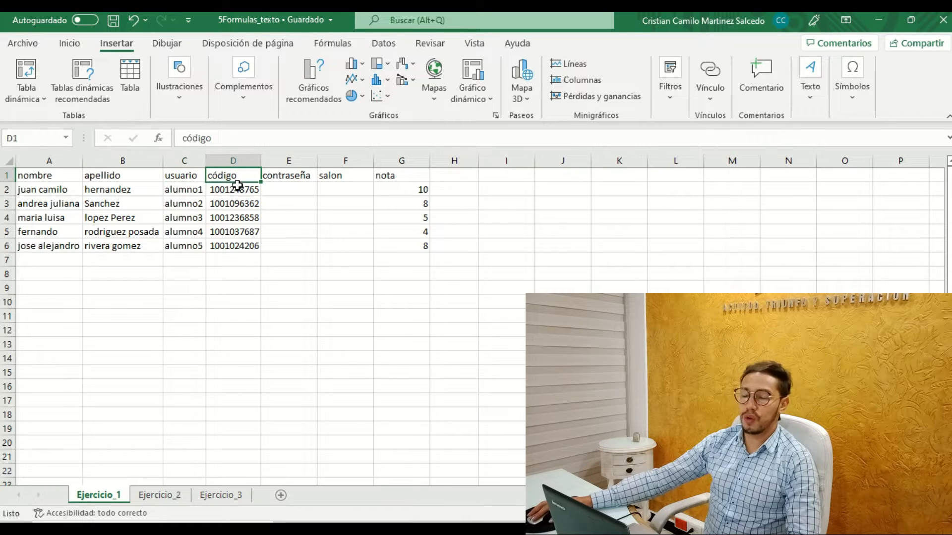
{"action": "left_click", "coordinate": [284, 176]}
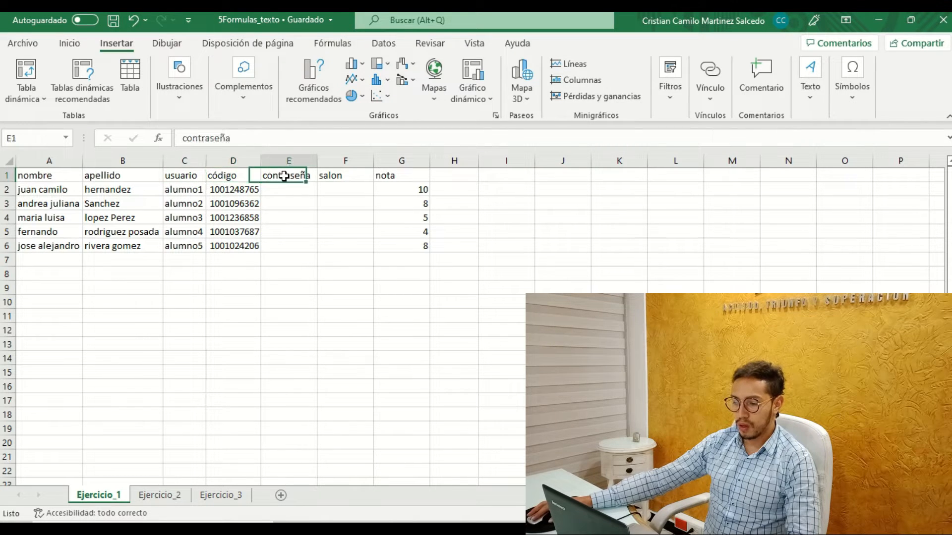
{"action": "left_click", "coordinate": [337, 176]}
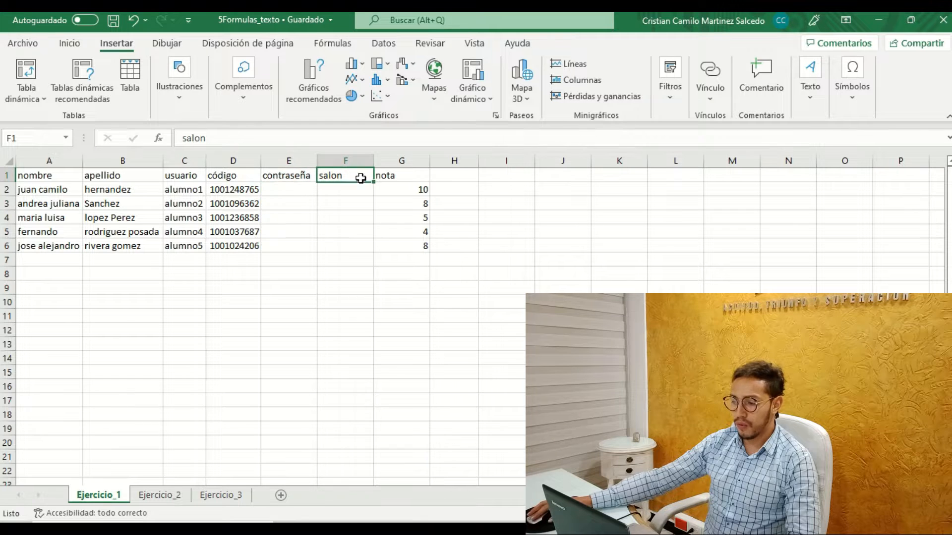
{"action": "left_click", "coordinate": [397, 177]}
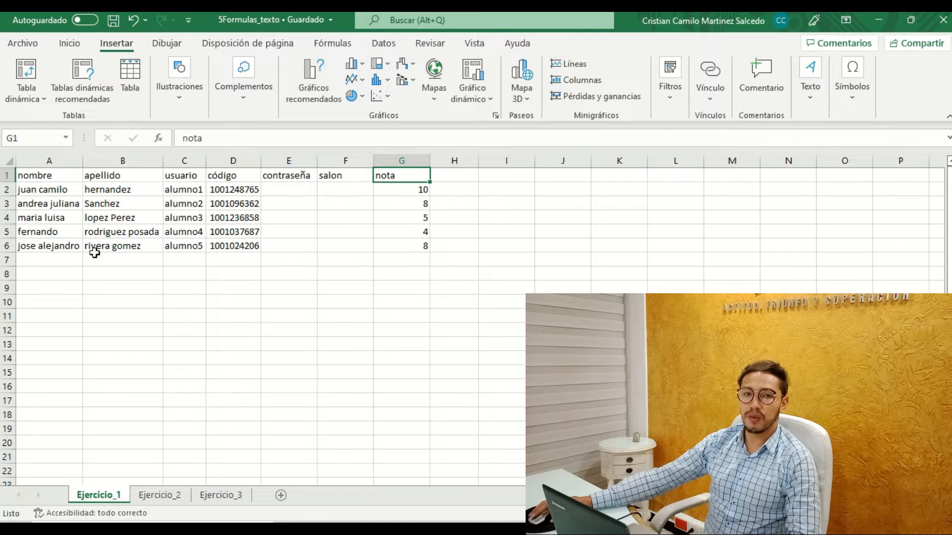
{"action": "left_click", "coordinate": [56, 288]}
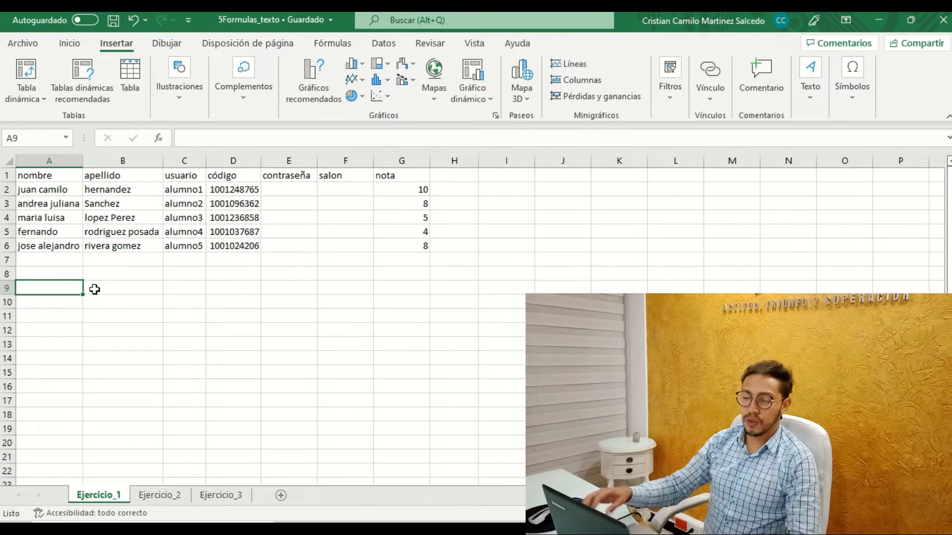
Look over the available command groups and the function library's categories, including the additional functions such as Cubo and Web.
{"action": "left_click", "coordinate": [72, 44]}
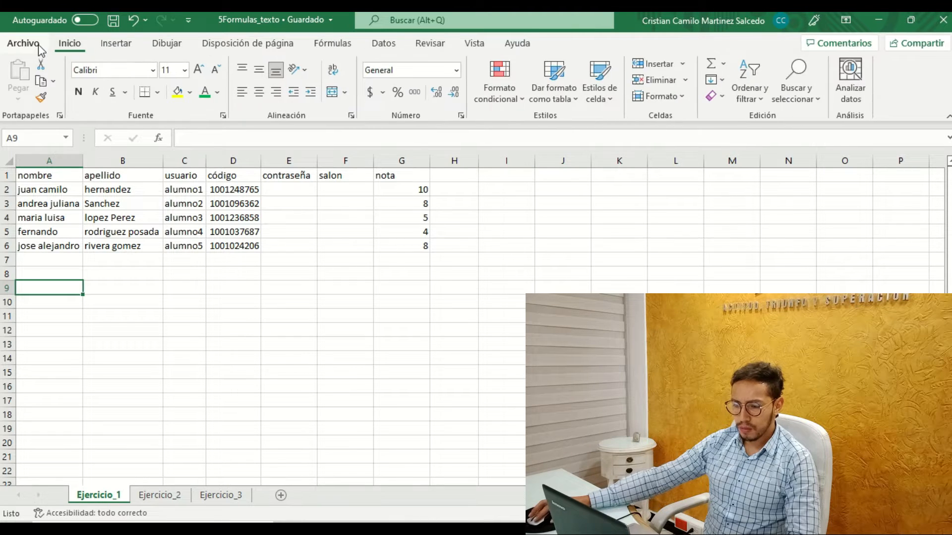
{"action": "left_click", "coordinate": [32, 50]}
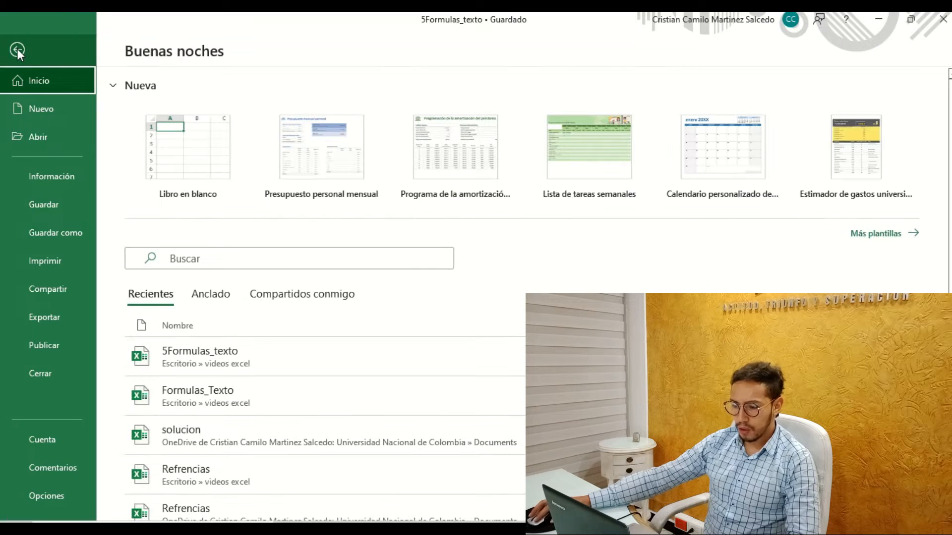
{"action": "left_click", "coordinate": [17, 49]}
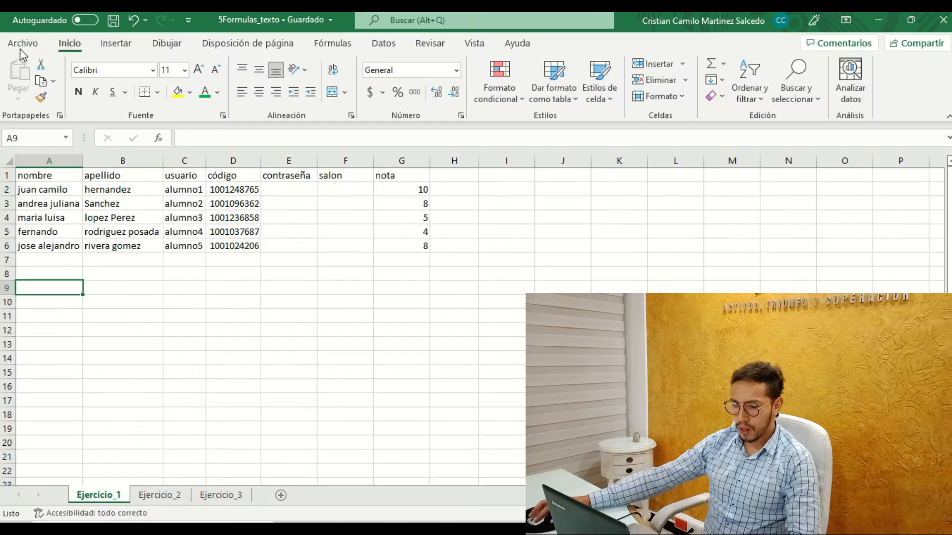
{"action": "left_click", "coordinate": [122, 48]}
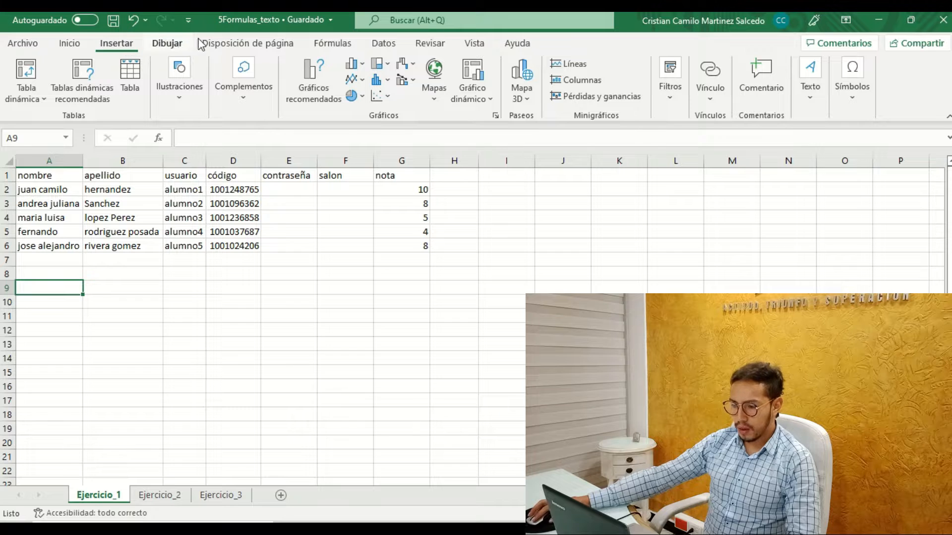
{"action": "left_click", "coordinate": [331, 46]}
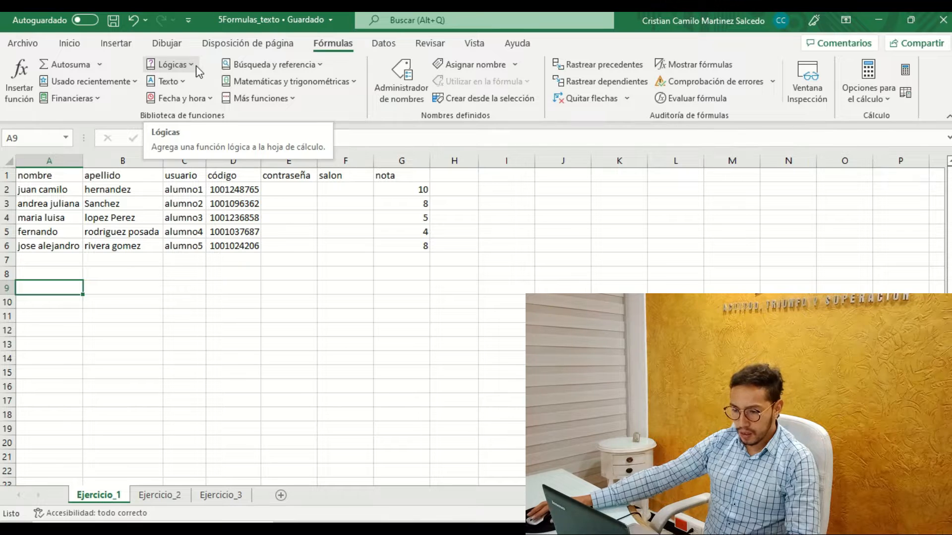
{"action": "left_click", "coordinate": [297, 99]}
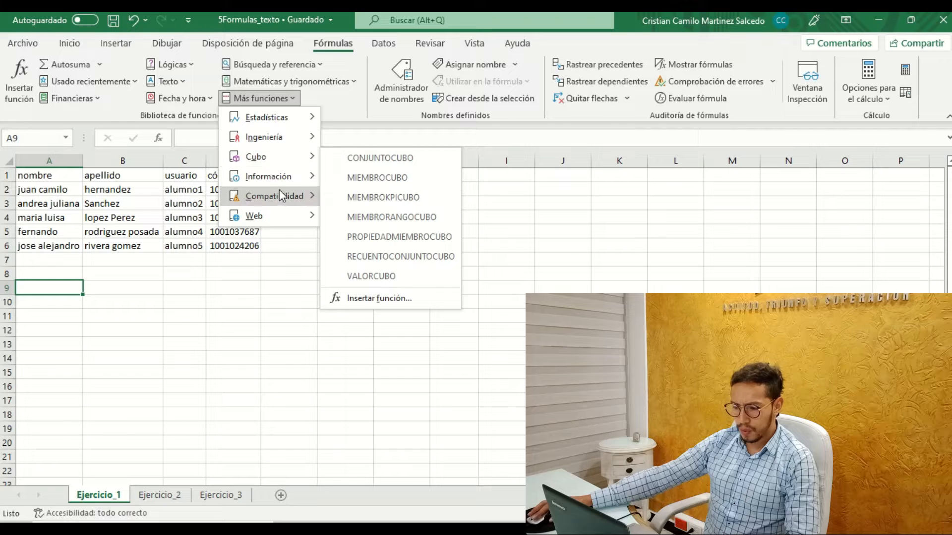
{"action": "mouse_move", "coordinate": [290, 209]}
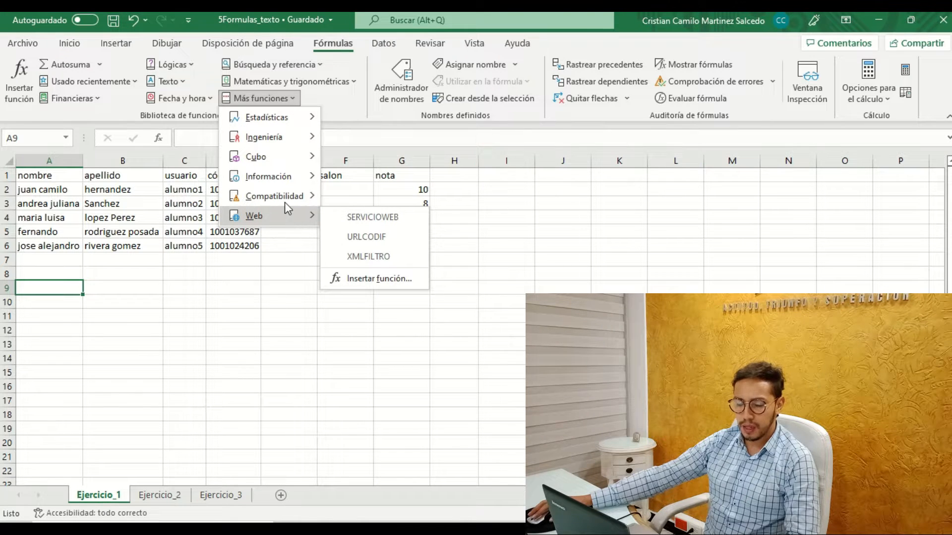
{"action": "left_click", "coordinate": [285, 99]}
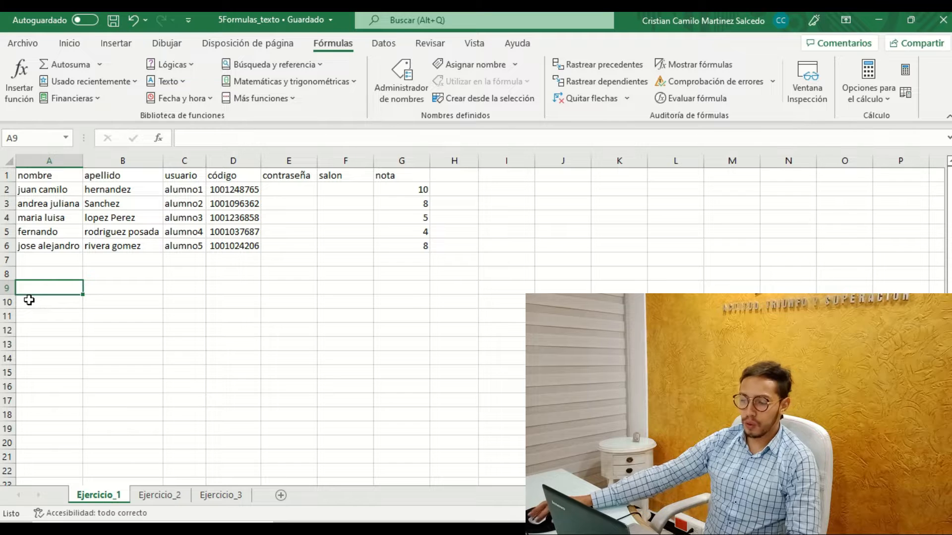
Insert the CONCAT text function in cell A9 with A2 as Texto1 and B2 as Texto2.
{"action": "left_click", "coordinate": [41, 274]}
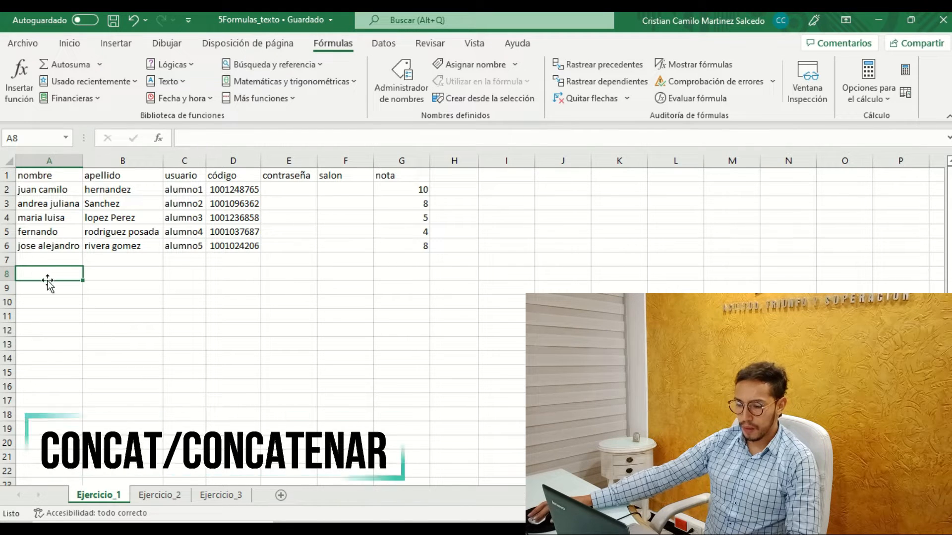
{"action": "left_click", "coordinate": [55, 293]}
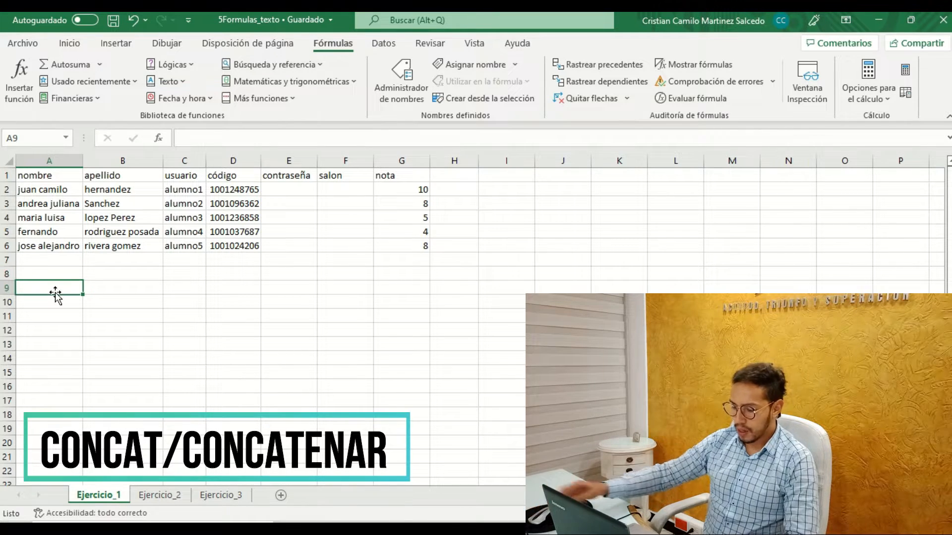
{"action": "type", "text": "="}
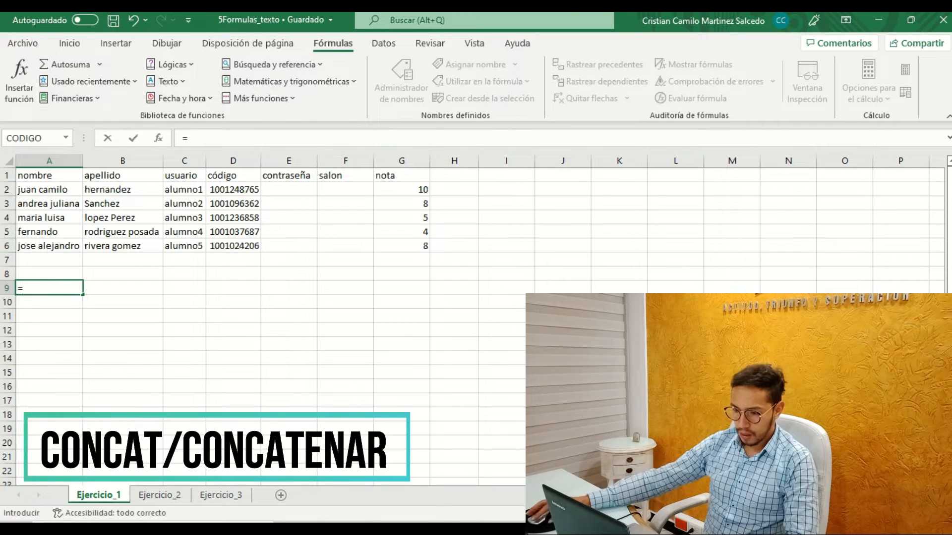
{"action": "left_click", "coordinate": [181, 83]}
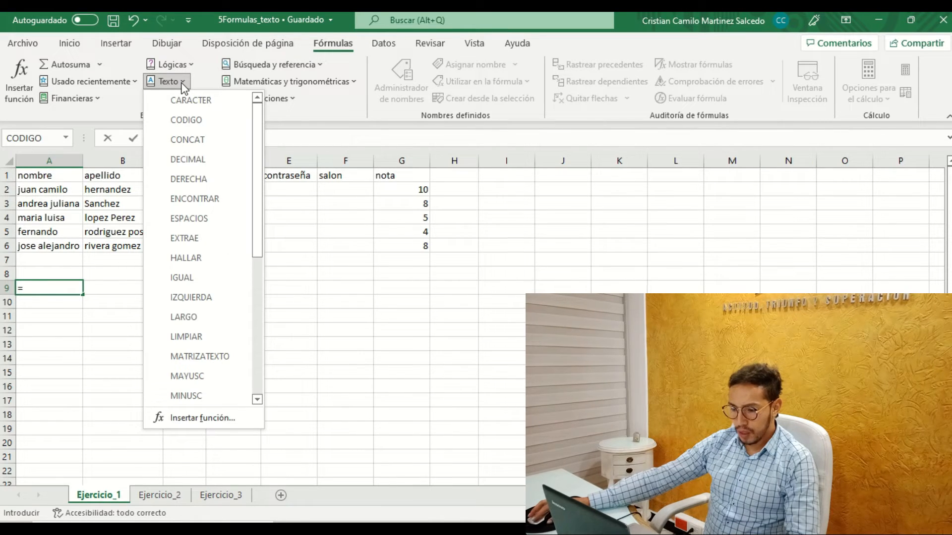
{"action": "left_click", "coordinate": [199, 143]}
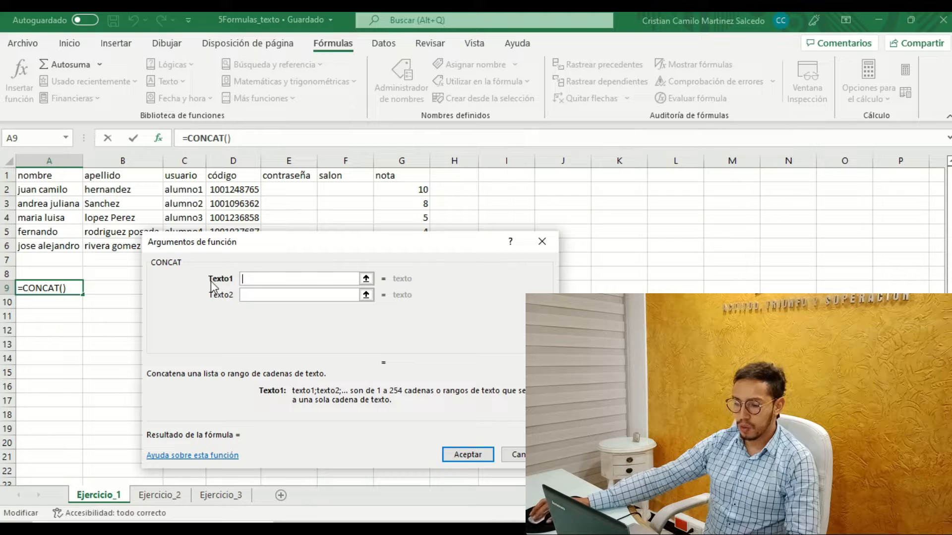
{"action": "left_click", "coordinate": [48, 189]}
{"action": "left_click", "coordinate": [248, 293]}
{"action": "left_click", "coordinate": [119, 191]}
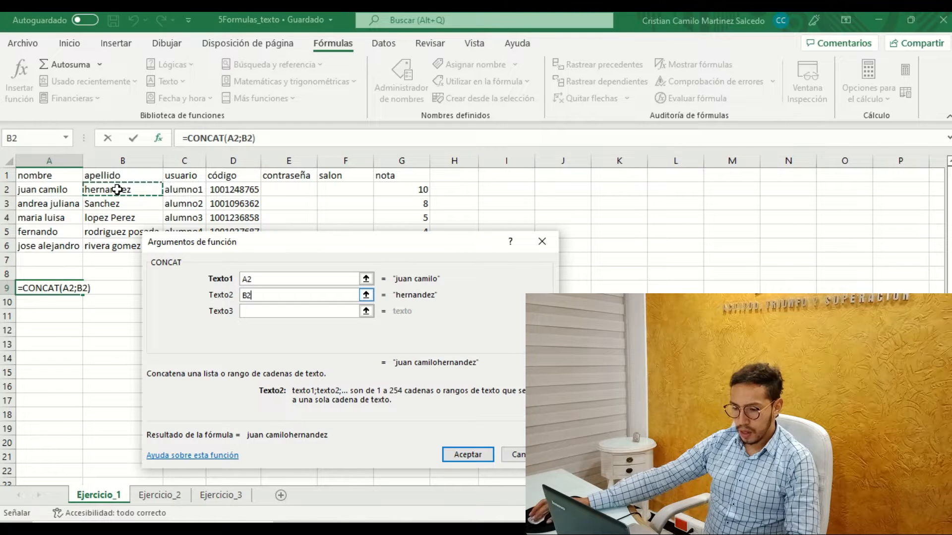
{"action": "key", "text": "Return"}
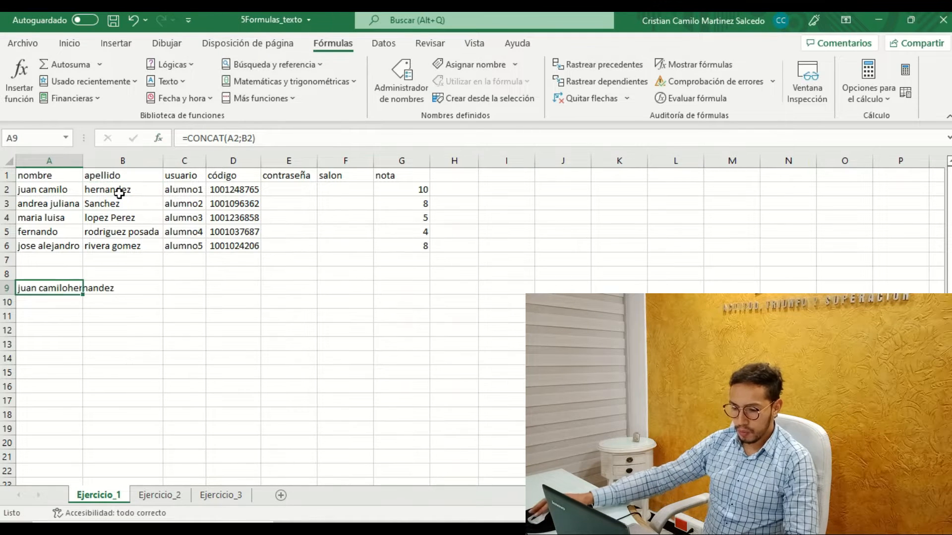
Autofit column A and replace the content of cell A9 with =CONCAT(A2;B2), written directly in the cell.
{"action": "double_click", "coordinate": [86, 159]}
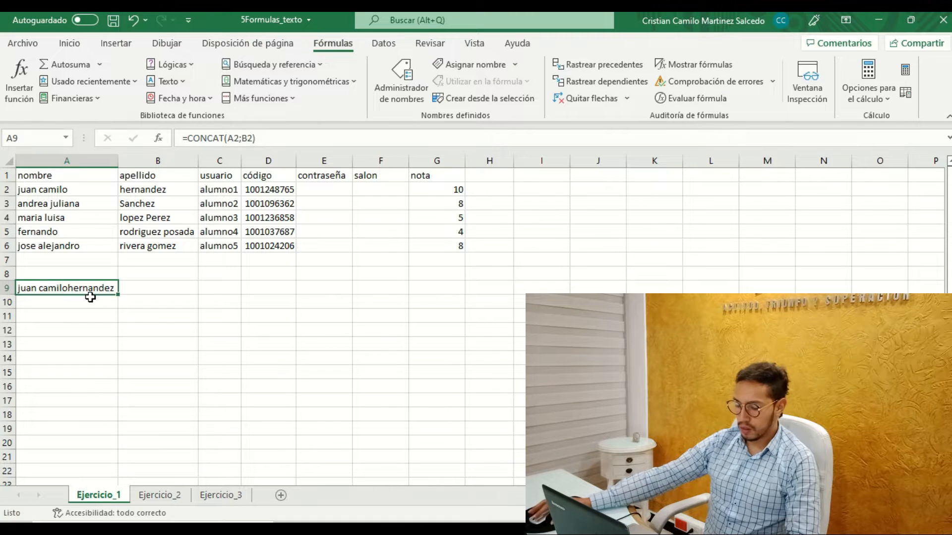
{"action": "key", "text": "Delete"}
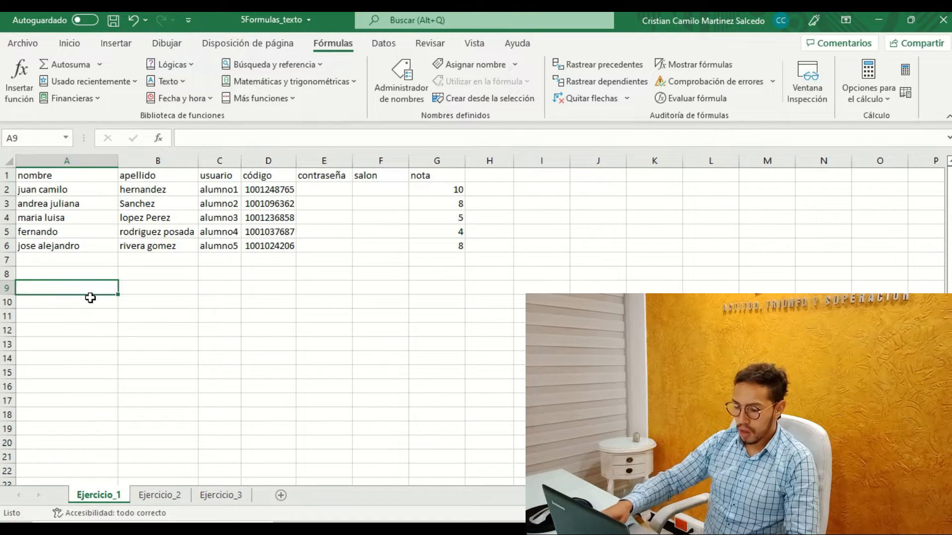
{"action": "type", "text": "="}
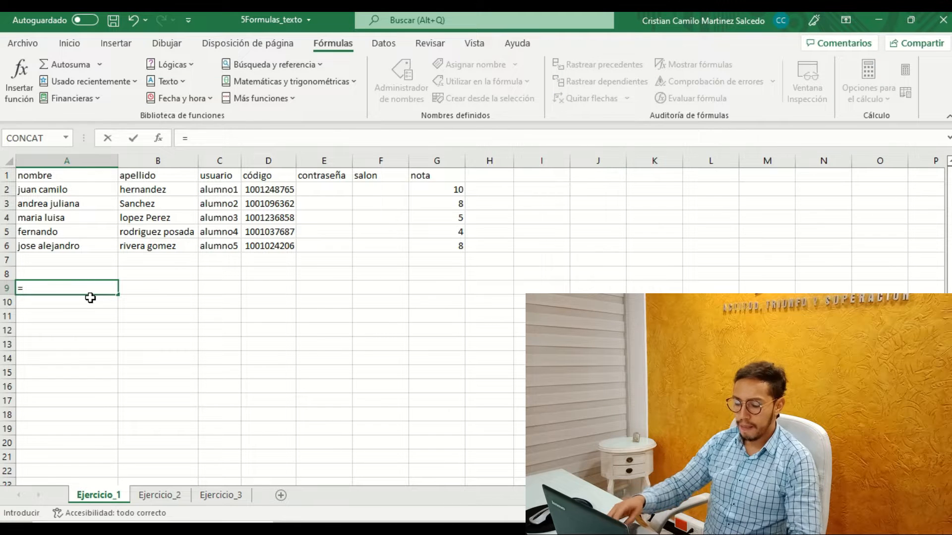
{"action": "type", "text": "co"}
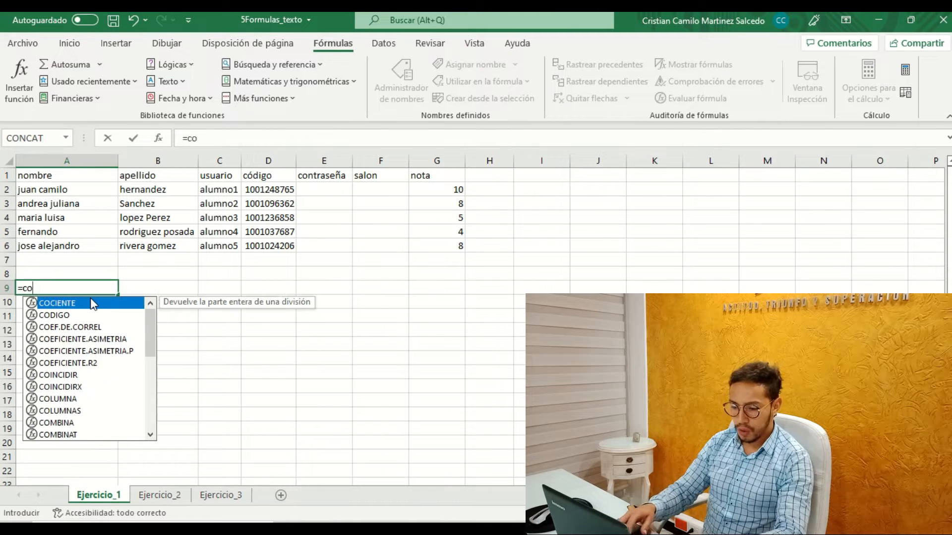
{"action": "type", "text": "n"}
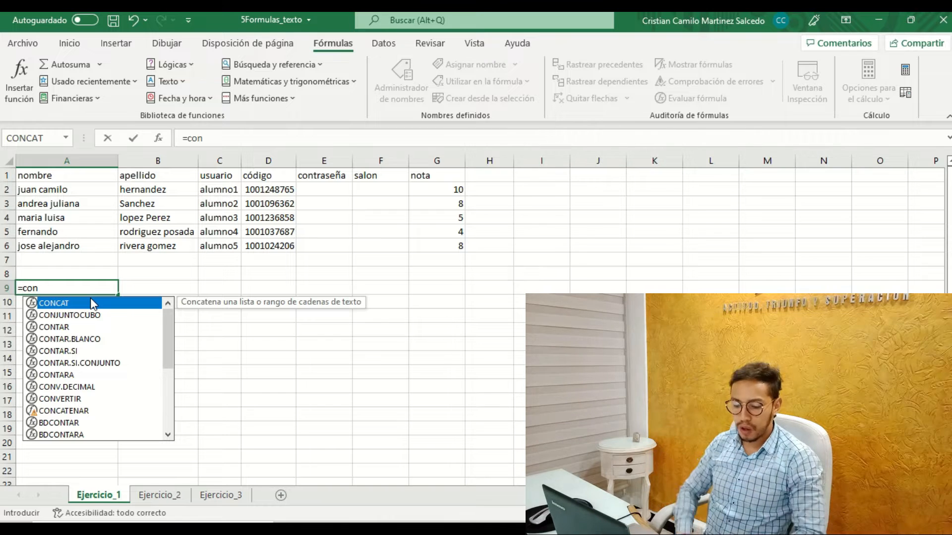
{"action": "double_click", "coordinate": [90, 301]}
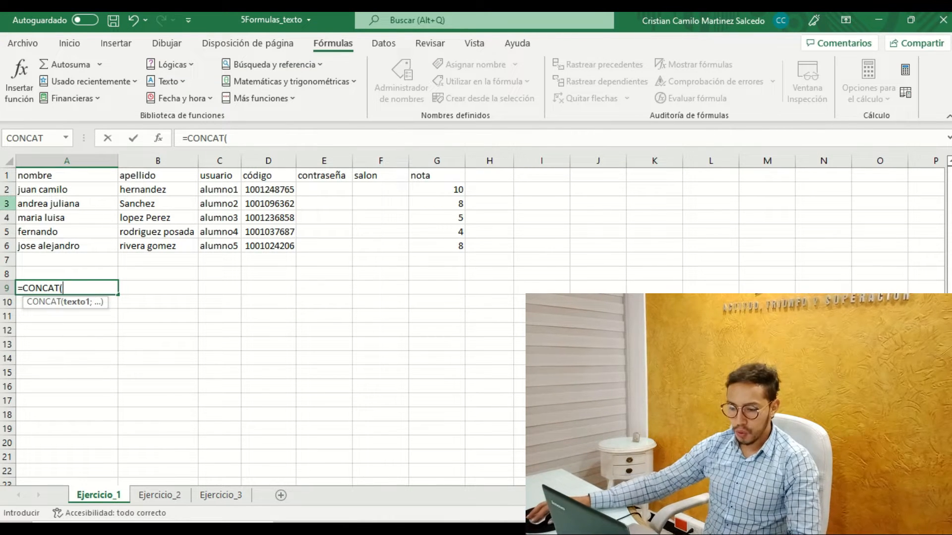
{"action": "left_click", "coordinate": [89, 192]}
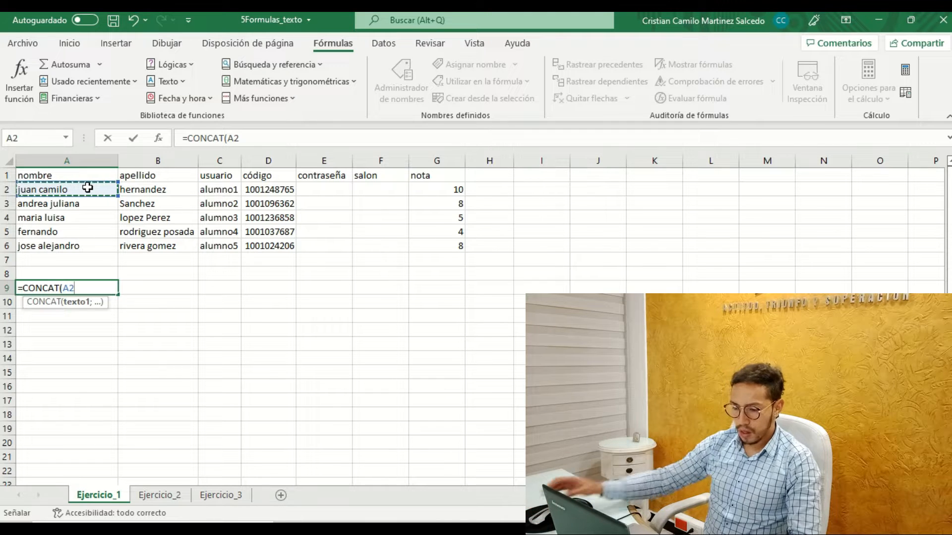
{"action": "type", "text": ";"}
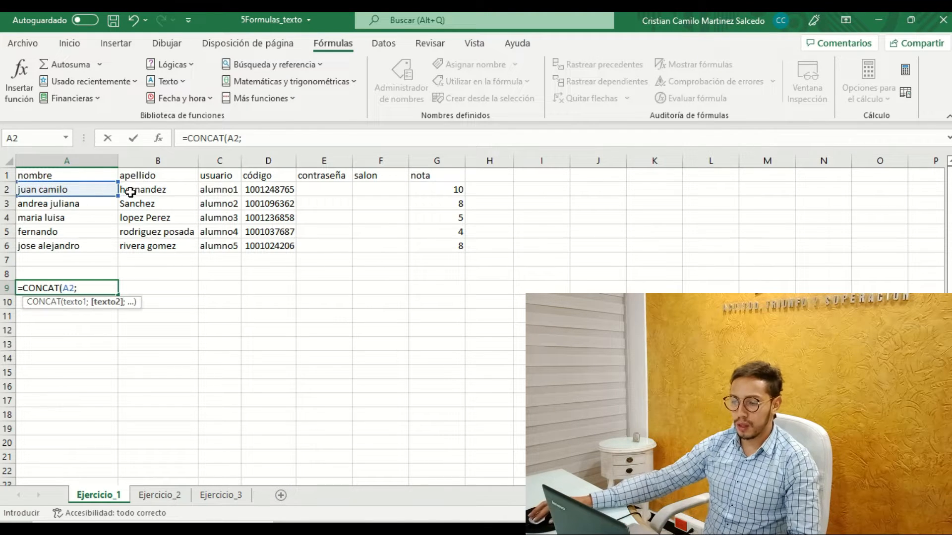
{"action": "left_click", "coordinate": [157, 194]}
{"action": "type", "text": ")"}
{"action": "key", "text": "Return"}
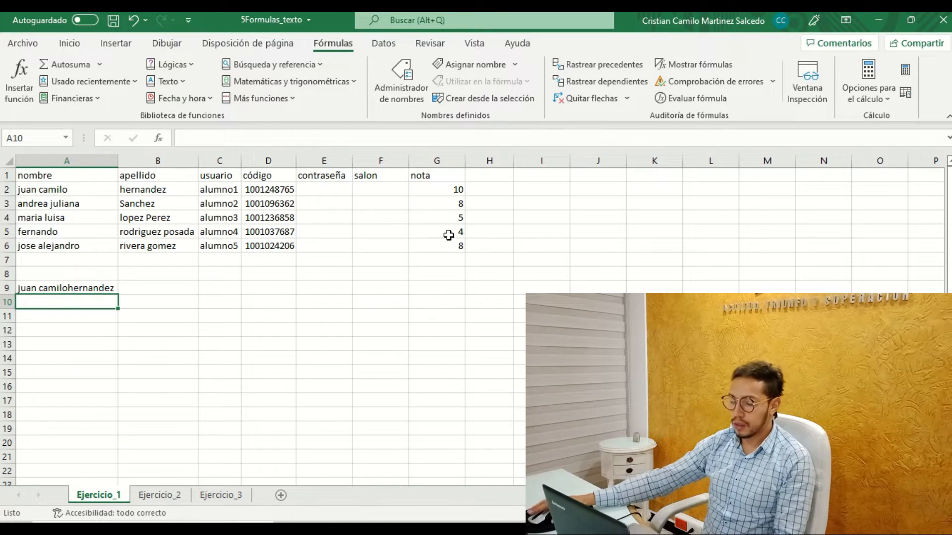
Add a trailing space to the first name in cell A2 to separate the joined names in A9.
{"action": "left_click", "coordinate": [75, 287]}
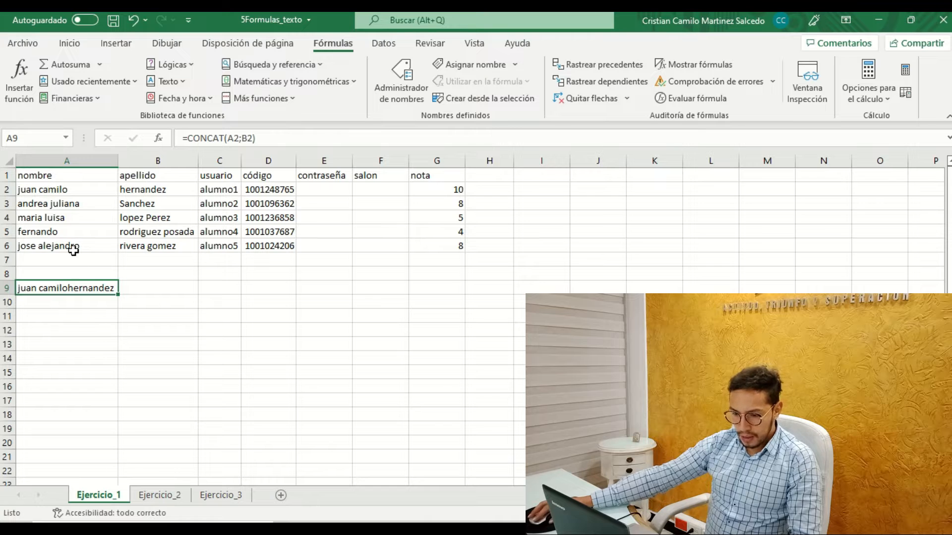
{"action": "left_click", "coordinate": [70, 190]}
{"action": "left_click", "coordinate": [250, 140]}
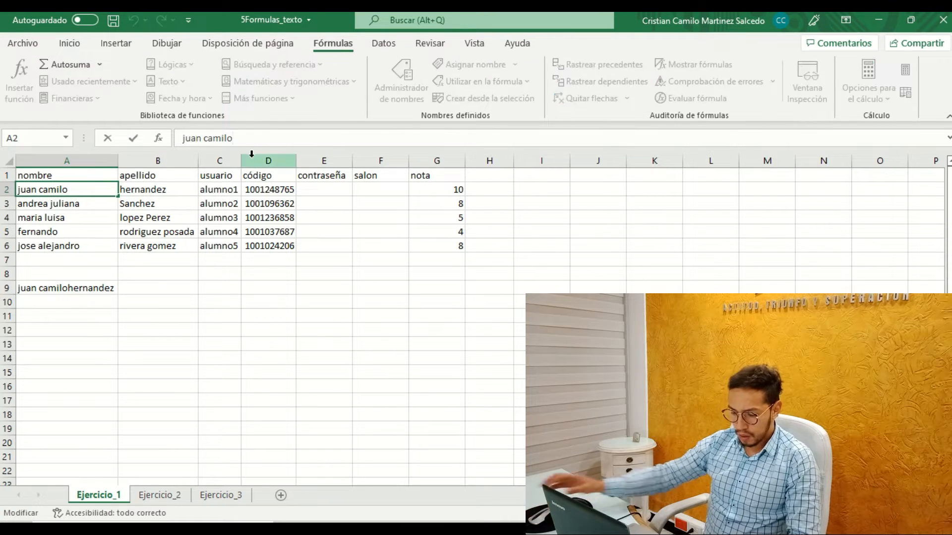
{"action": "key", "text": "Return"}
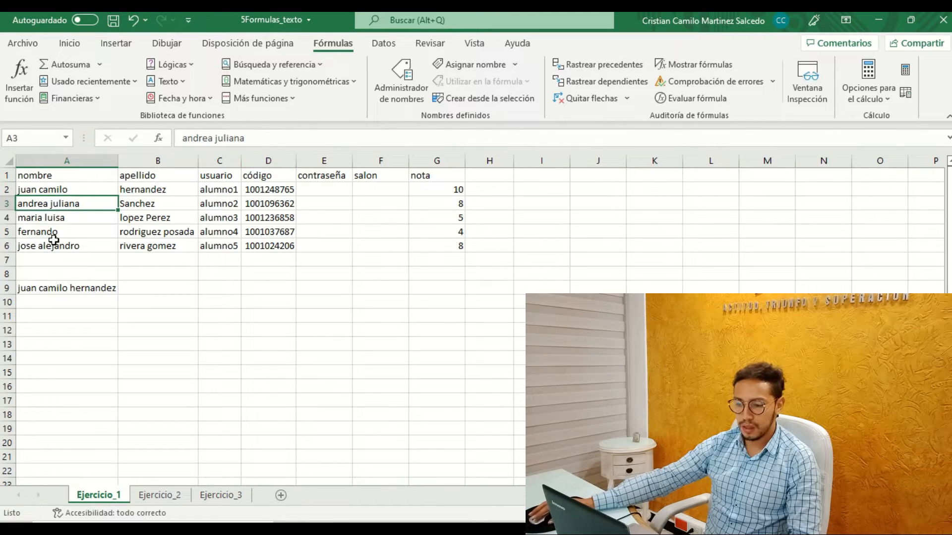
Remove the trailing space from the first name in cell A2.
{"action": "left_click", "coordinate": [66, 190]}
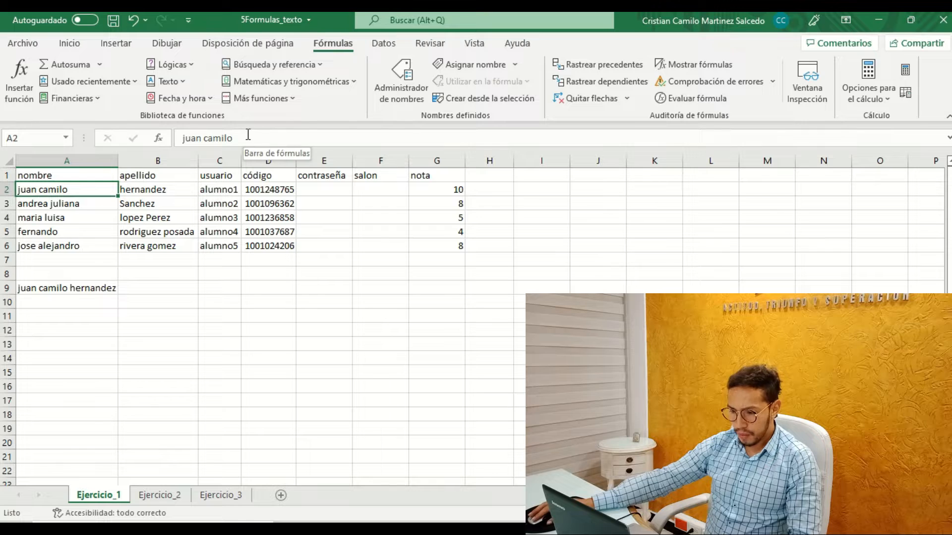
{"action": "left_click", "coordinate": [248, 139]}
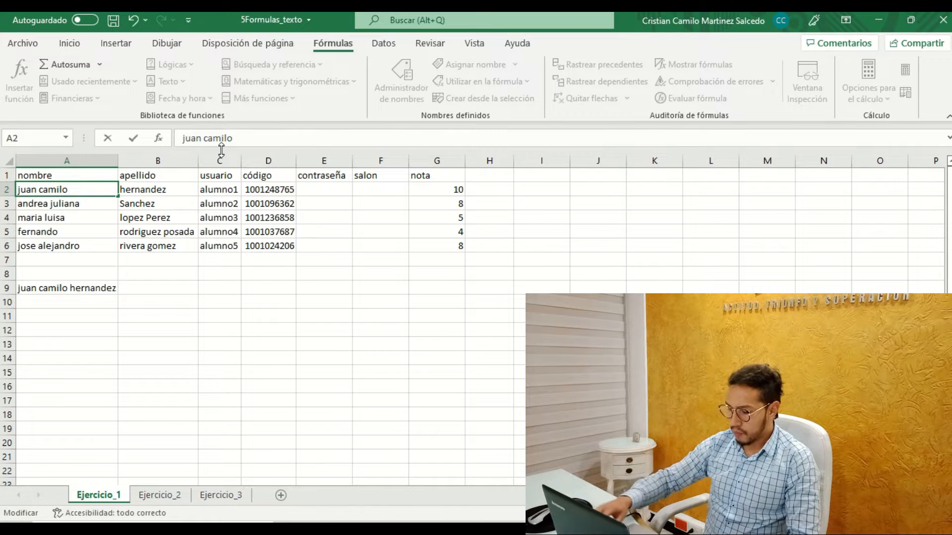
{"action": "key", "text": "Return"}
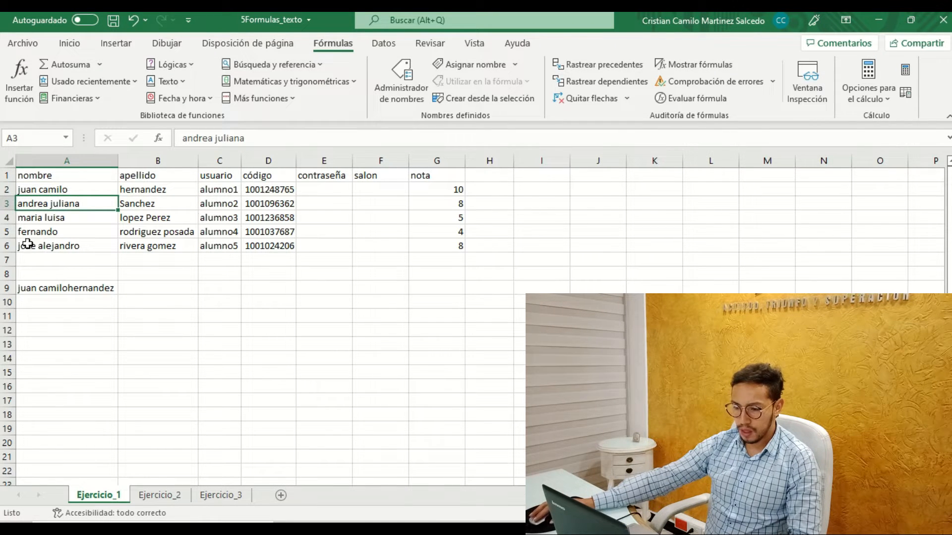
Add a quoted space as a middle argument to the formula in cell A9, making it =CONCAT(A2;" ";B2).
{"action": "left_click", "coordinate": [99, 287]}
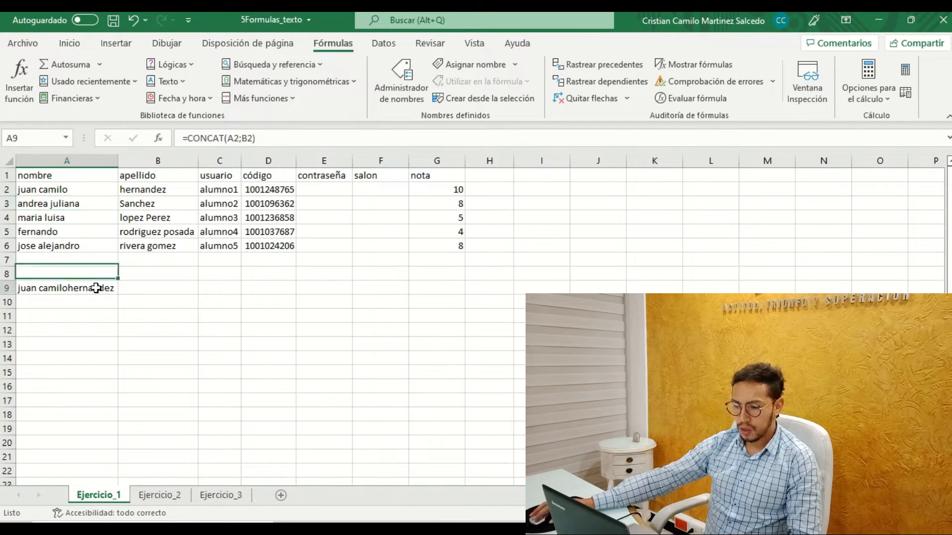
{"action": "left_click", "coordinate": [249, 138]}
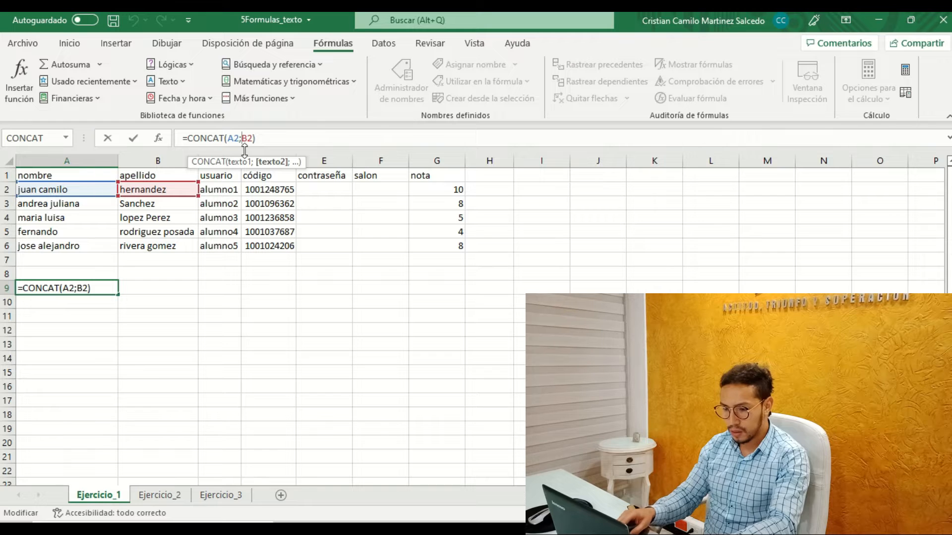
{"action": "type", "text": "\""}
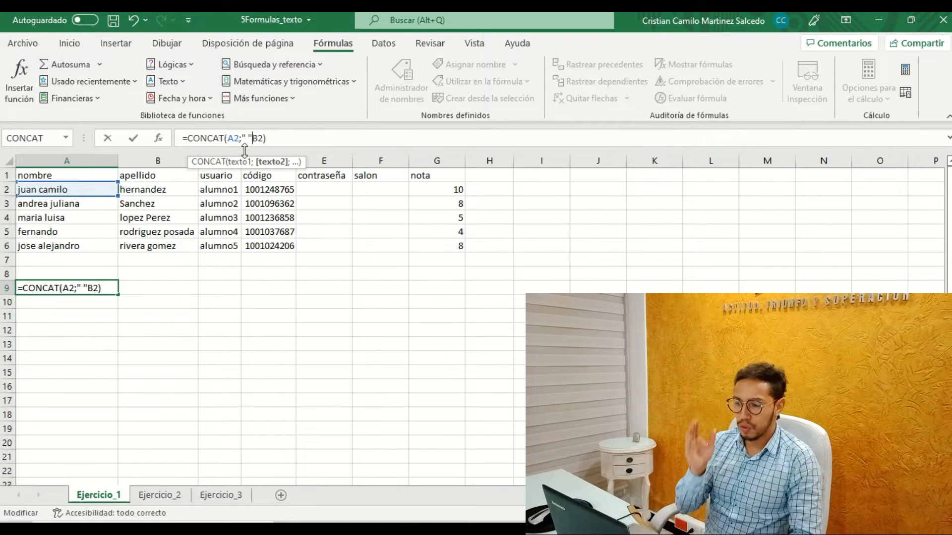
{"action": "type", "text": ";"}
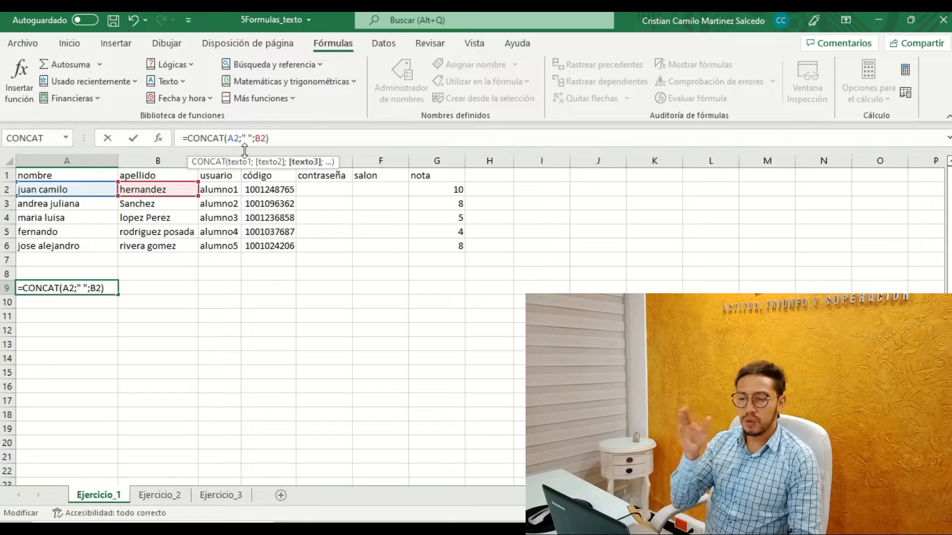
{"action": "key", "text": "Return"}
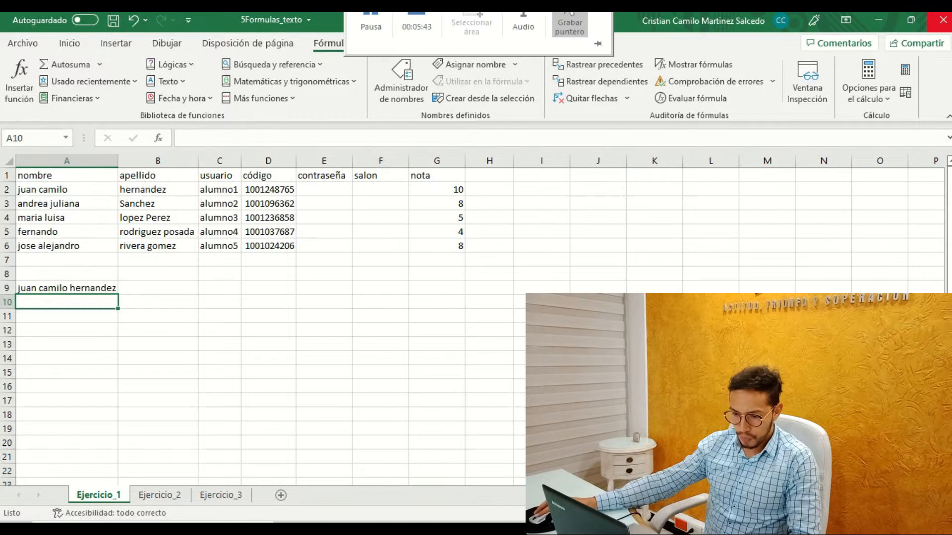
Fill the CONCAT formula from A9 down through A14 and autofit column A to the full names.
{"action": "left_click", "coordinate": [81, 287]}
{"action": "left_click_drag", "start_coordinate": [119, 296], "coordinate": [111, 364]}
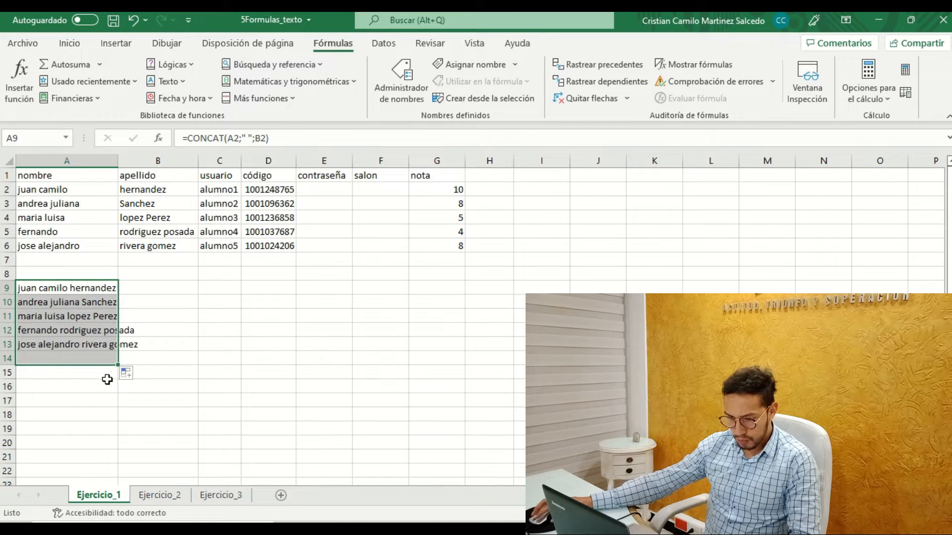
{"action": "left_click", "coordinate": [210, 345]}
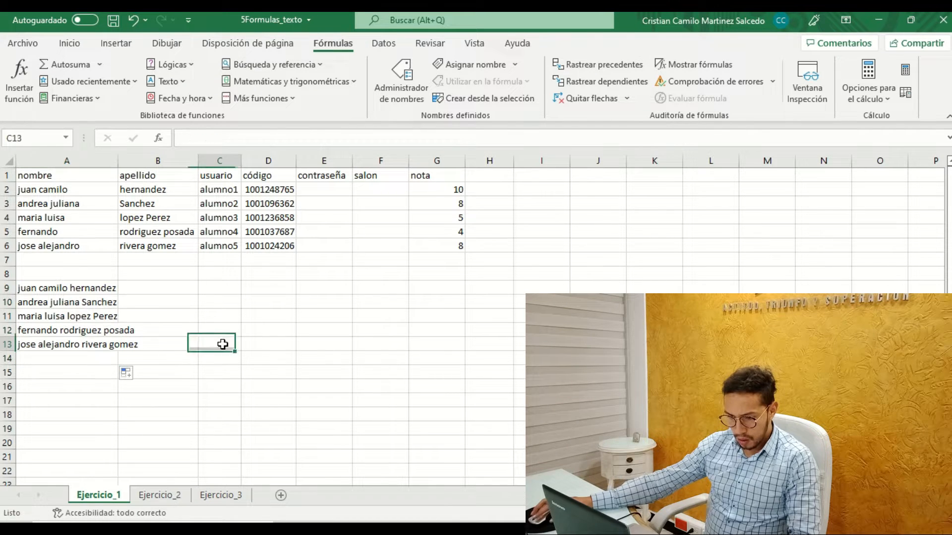
{"action": "double_click", "coordinate": [123, 160]}
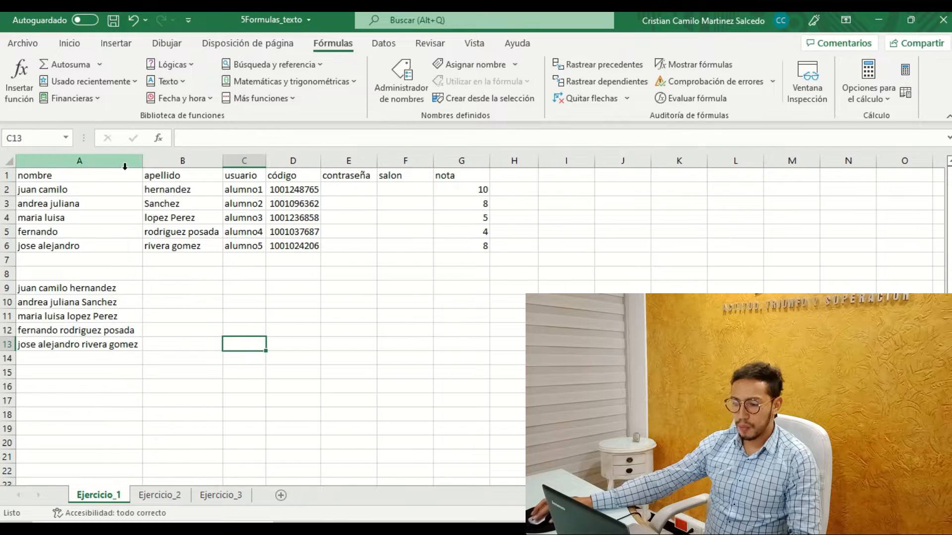
Examine the CONCAT formulas and the joined full names in cells A9 to A13.
{"action": "left_click", "coordinate": [108, 290]}
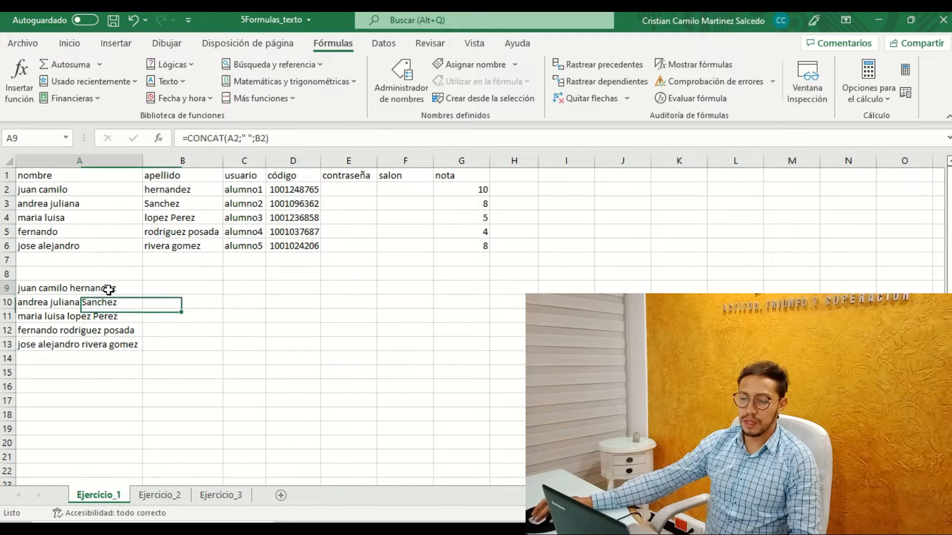
{"action": "left_click", "coordinate": [106, 303]}
{"action": "left_click", "coordinate": [106, 317]}
{"action": "left_click", "coordinate": [102, 331]}
{"action": "left_click", "coordinate": [102, 344]}
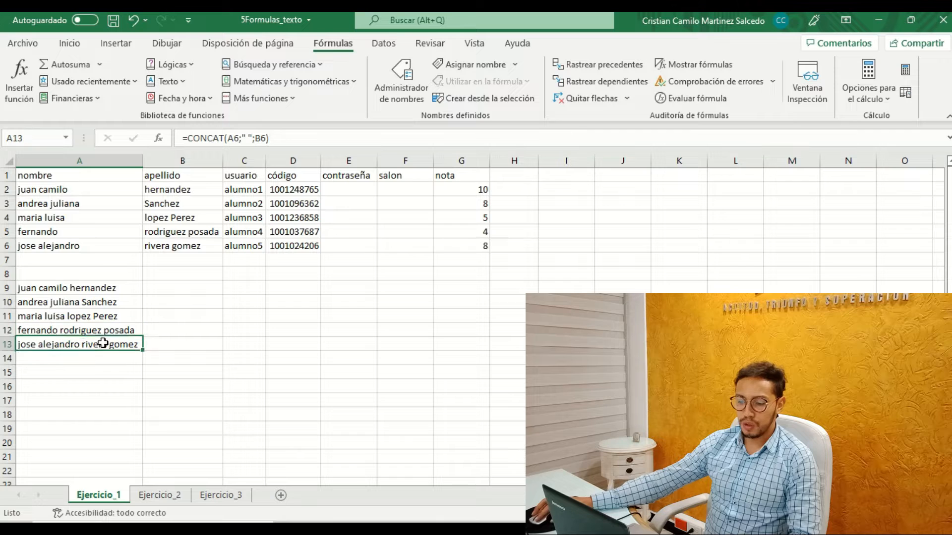
{"action": "left_click", "coordinate": [92, 289]}
{"action": "left_click", "coordinate": [84, 313]}
{"action": "left_click", "coordinate": [82, 344]}
{"action": "left_click", "coordinate": [68, 289]}
{"action": "left_click", "coordinate": [68, 304]}
{"action": "left_click", "coordinate": [68, 330]}
{"action": "left_click", "coordinate": [69, 345]}
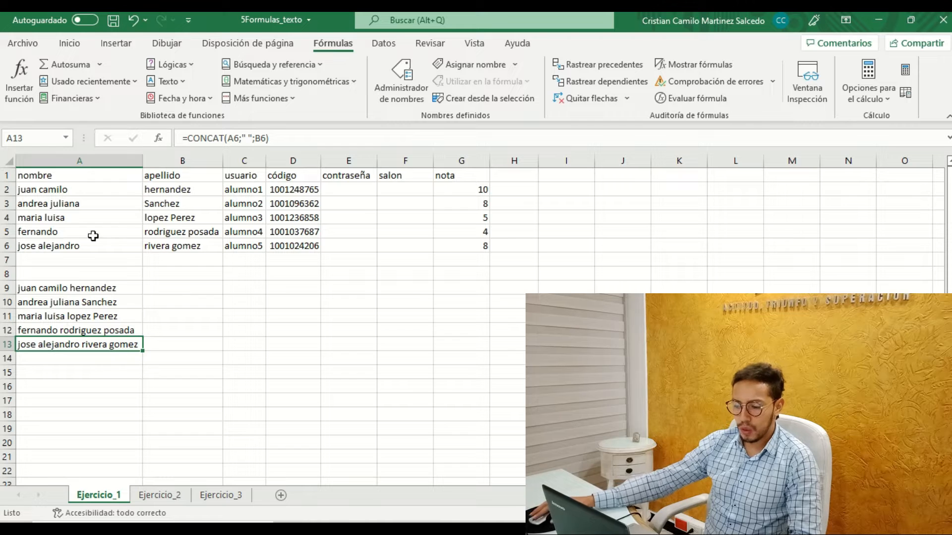
{"action": "left_click", "coordinate": [100, 372]}
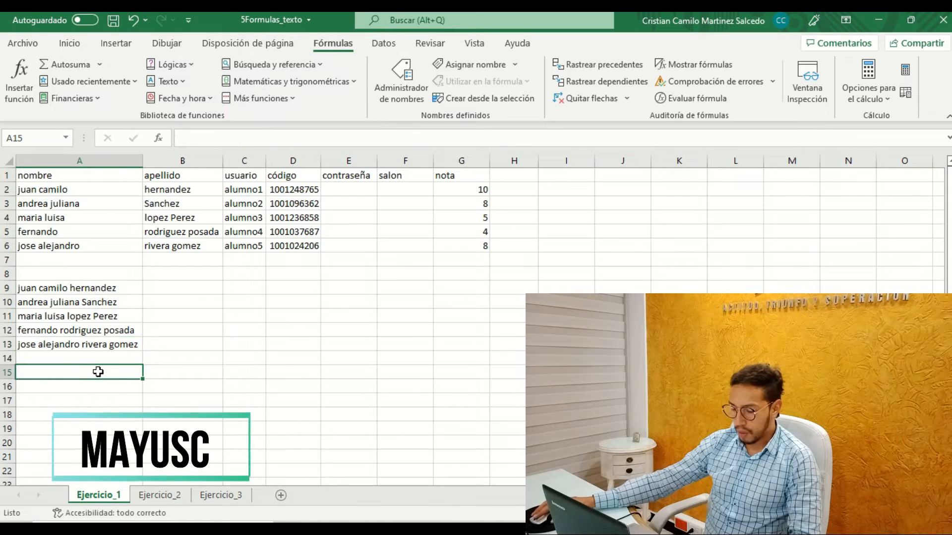
{"action": "type", "text": "="}
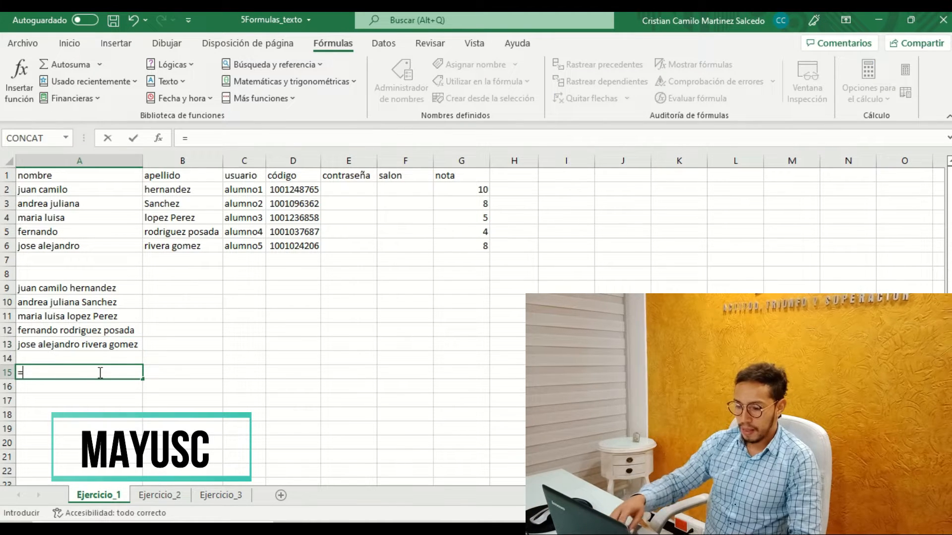
{"action": "type", "text": "ma"}
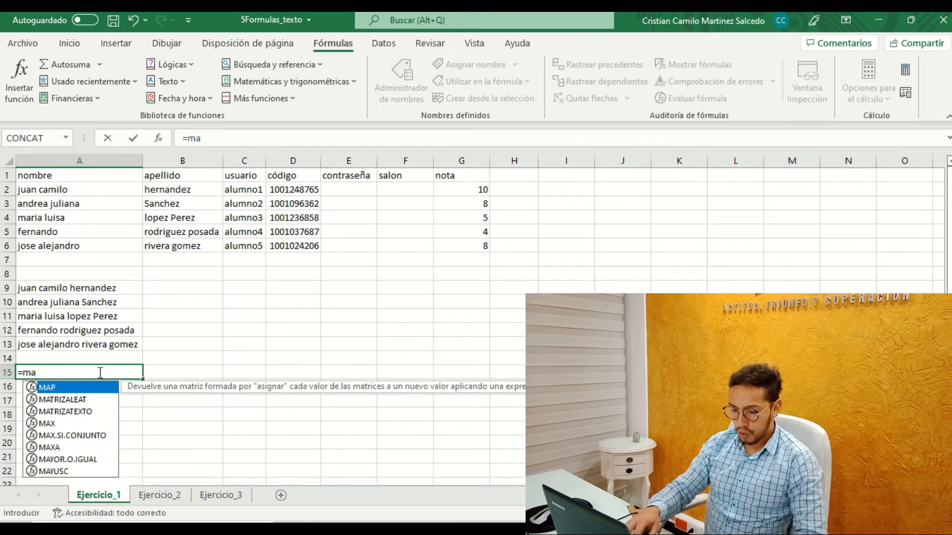
{"action": "type", "text": "yu"}
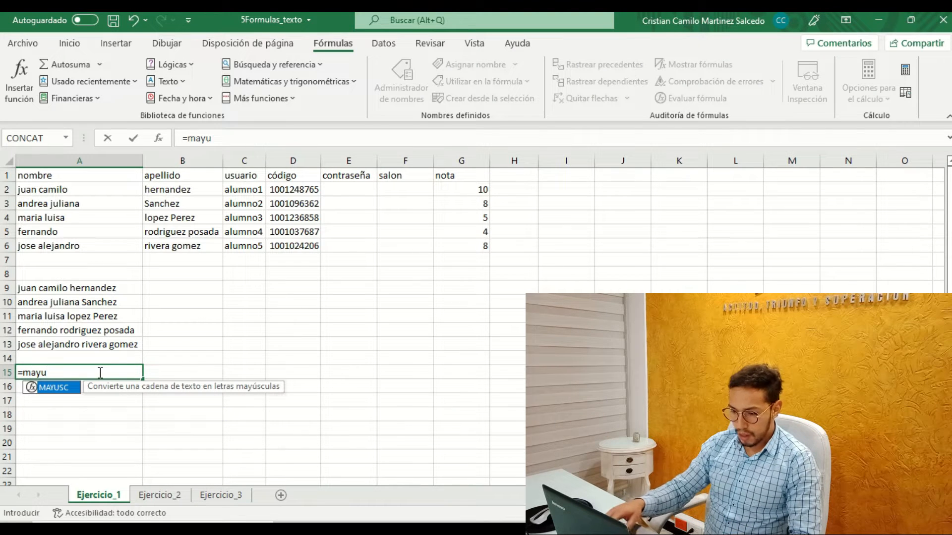
{"action": "key", "text": "BackSpace"}
{"action": "key", "text": "BackSpace"}
{"action": "key", "text": "BackSpace"}
{"action": "key", "text": "BackSpace"}
{"action": "key", "text": "BackSpace"}
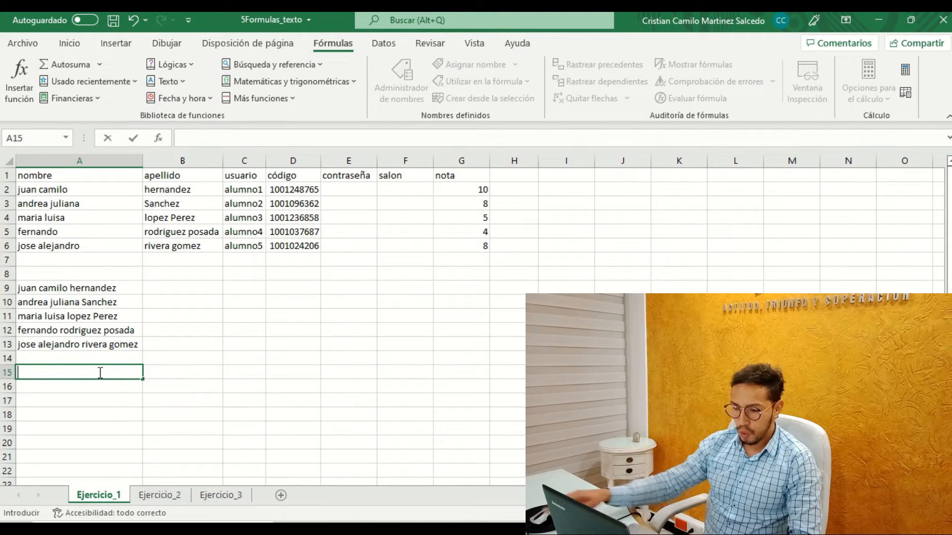
Insert the MAYUSC text function in cell A15 with A9 as its Texto argument.
{"action": "left_click", "coordinate": [182, 83]}
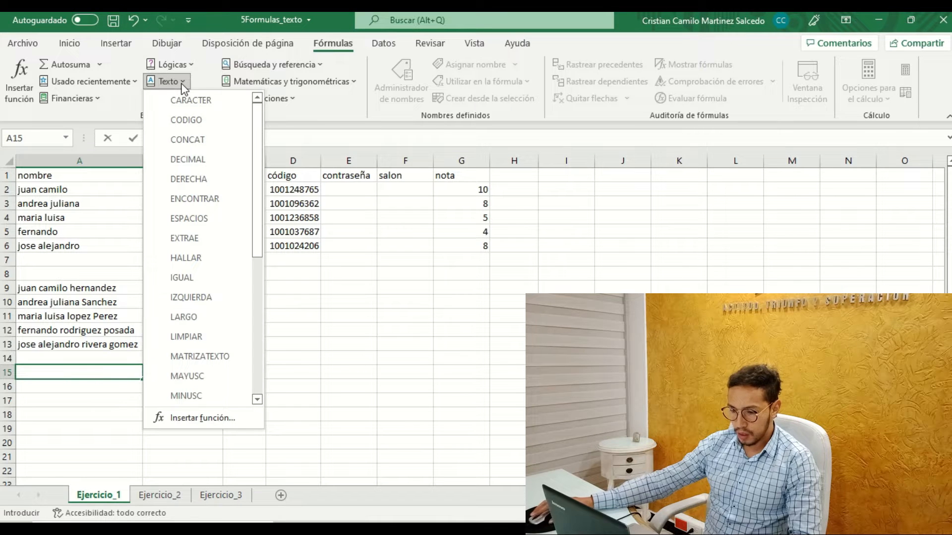
{"action": "scroll", "coordinate": [204, 290], "scroll_direction": "down", "scroll_amount": 2}
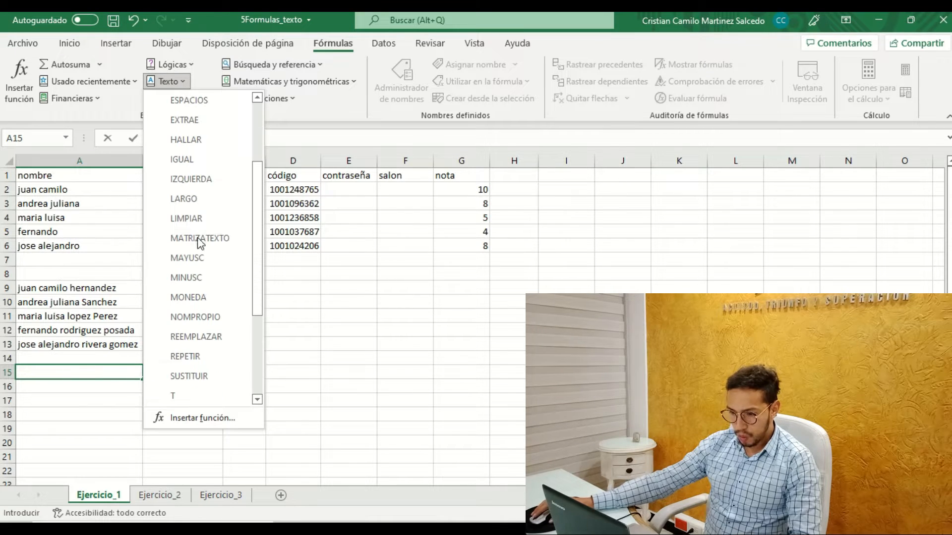
{"action": "left_click", "coordinate": [193, 258]}
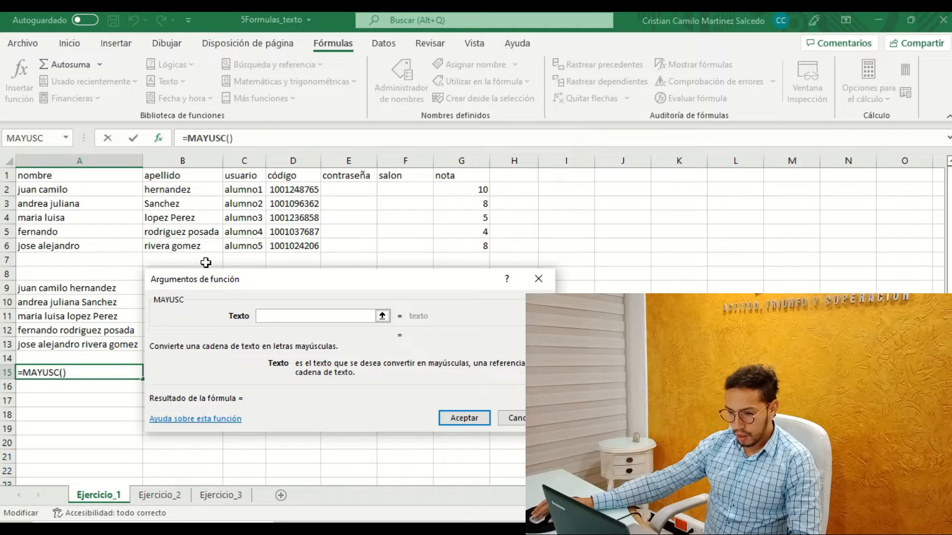
{"action": "left_click", "coordinate": [60, 286]}
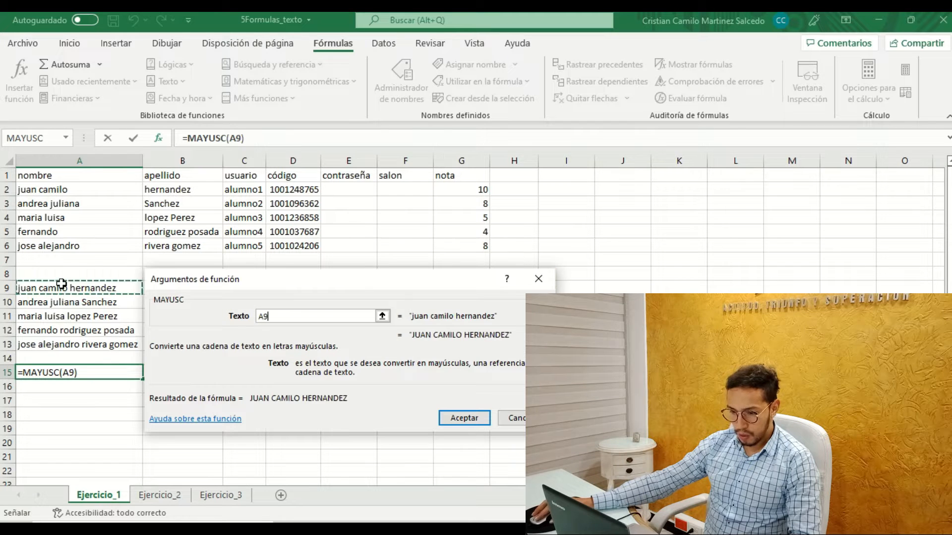
{"action": "key", "text": "Return"}
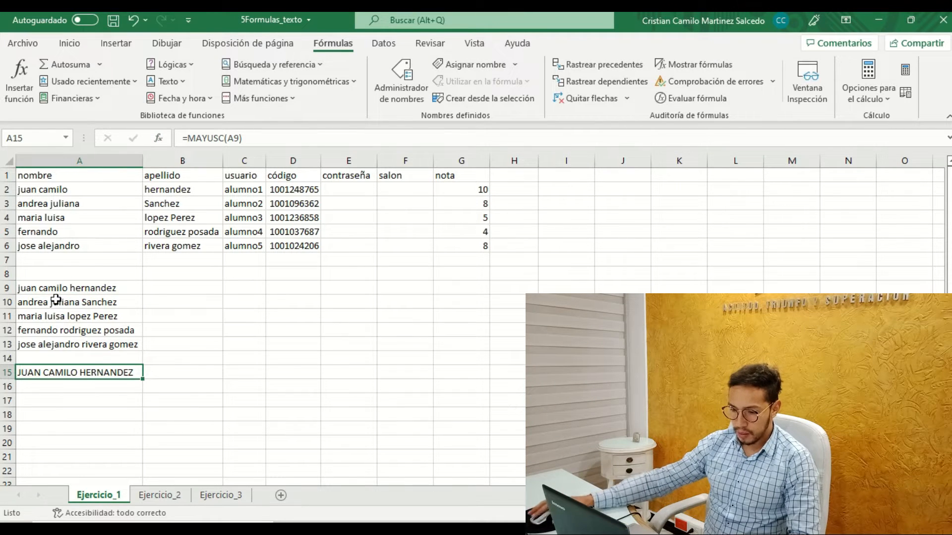
Fill the MAYUSC formula from A15 down through A19 and autofit column A to the uppercase names.
{"action": "left_click_drag", "start_coordinate": [142, 379], "coordinate": [129, 437]}
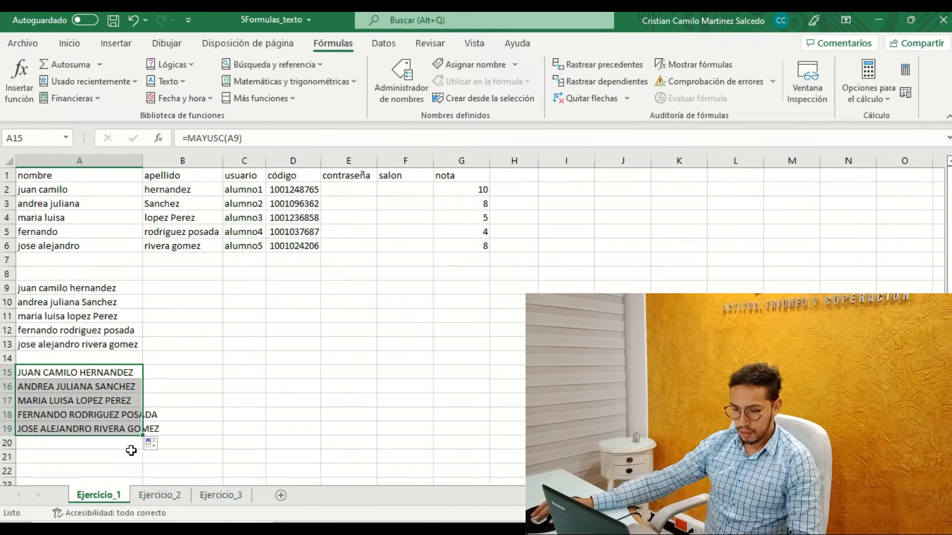
{"action": "double_click", "coordinate": [147, 160]}
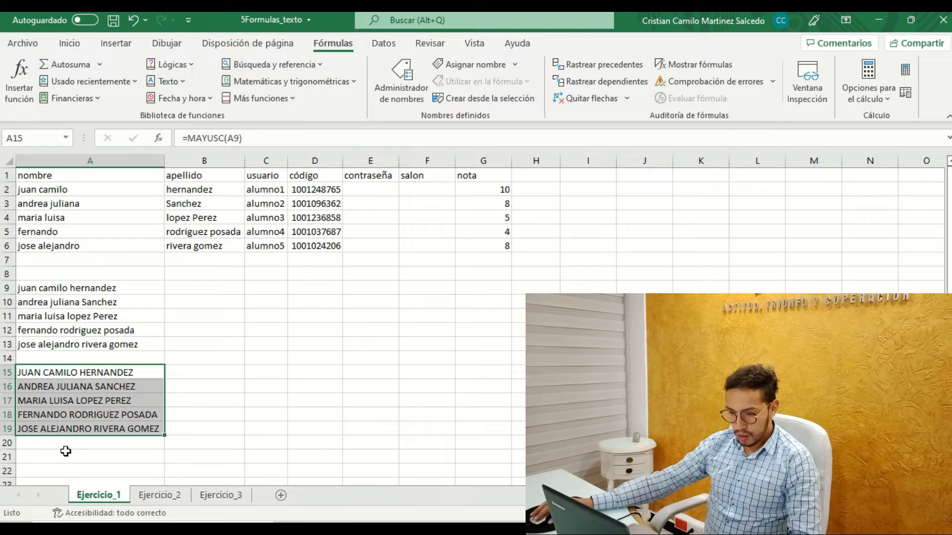
{"action": "left_click", "coordinate": [66, 453]}
{"action": "left_click_drag", "start_coordinate": [48, 373], "coordinate": [110, 427]}
Enter a MINUSC formula in cell A21 that converts the uppercase name in A15 to lowercase.
{"action": "left_click", "coordinate": [38, 456]}
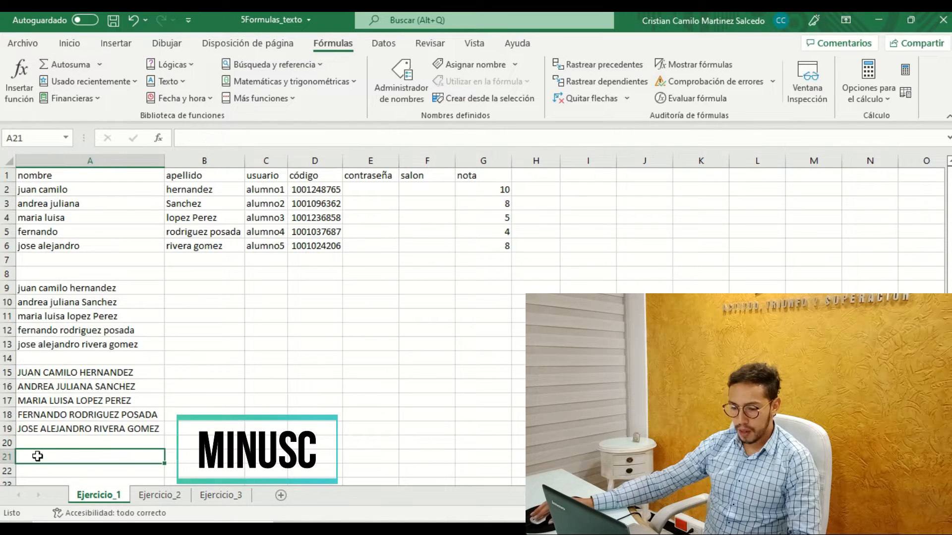
{"action": "type", "text": "="}
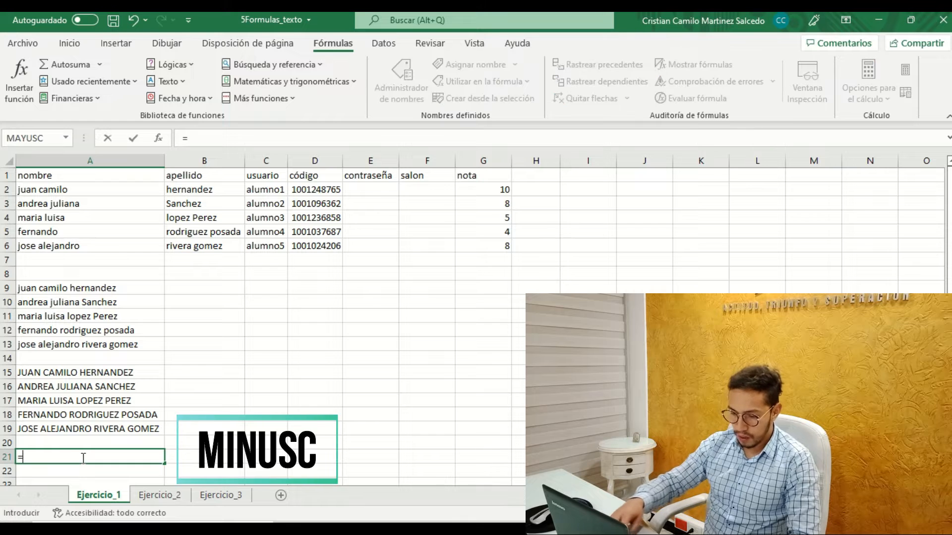
{"action": "type", "text": "mini"}
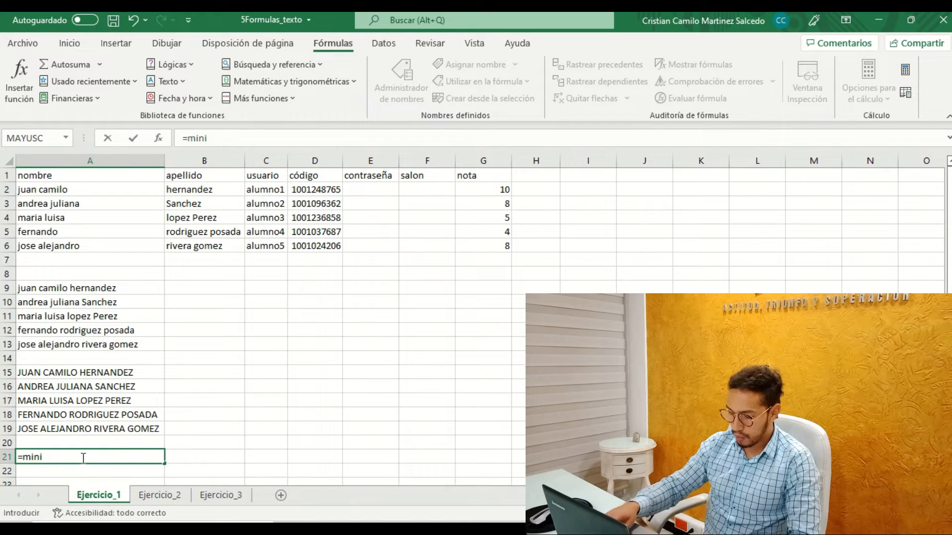
{"action": "key", "text": "BackSpace"}
{"action": "key", "text": "Down"}
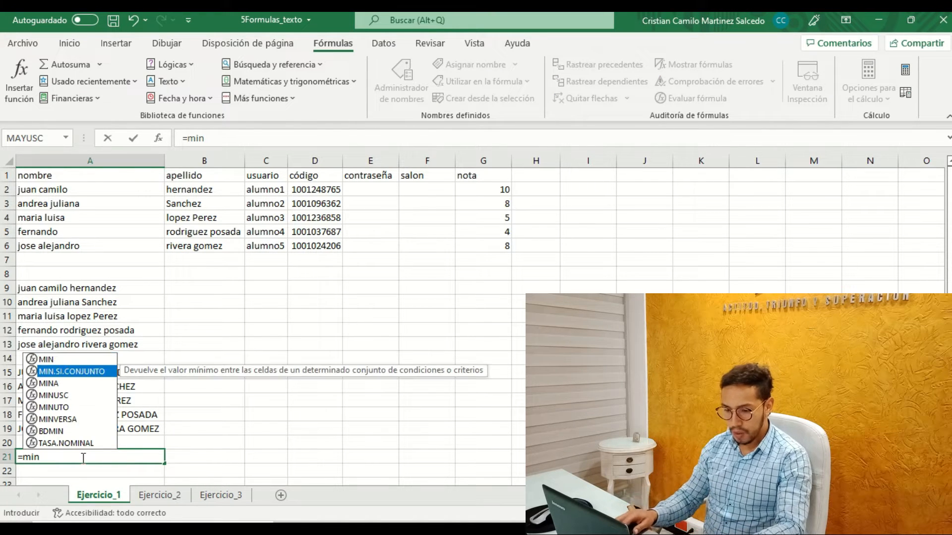
{"action": "key", "text": "Down"}
{"action": "key", "text": "Down"}
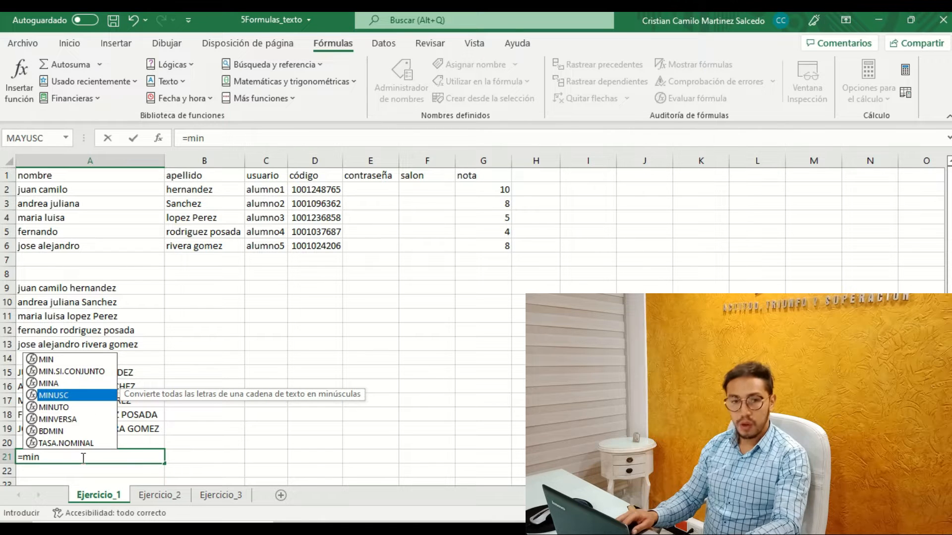
{"action": "key", "text": "Tab"}
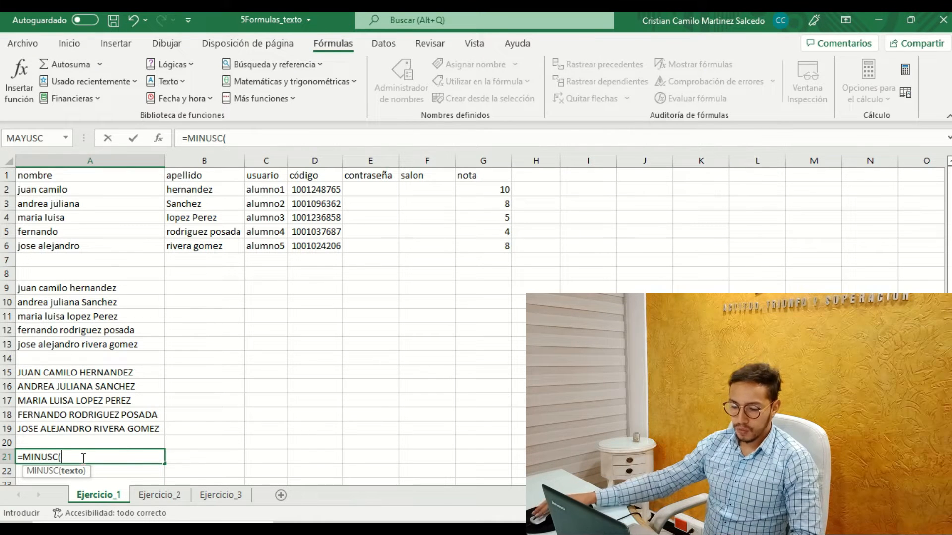
{"action": "left_click", "coordinate": [81, 374]}
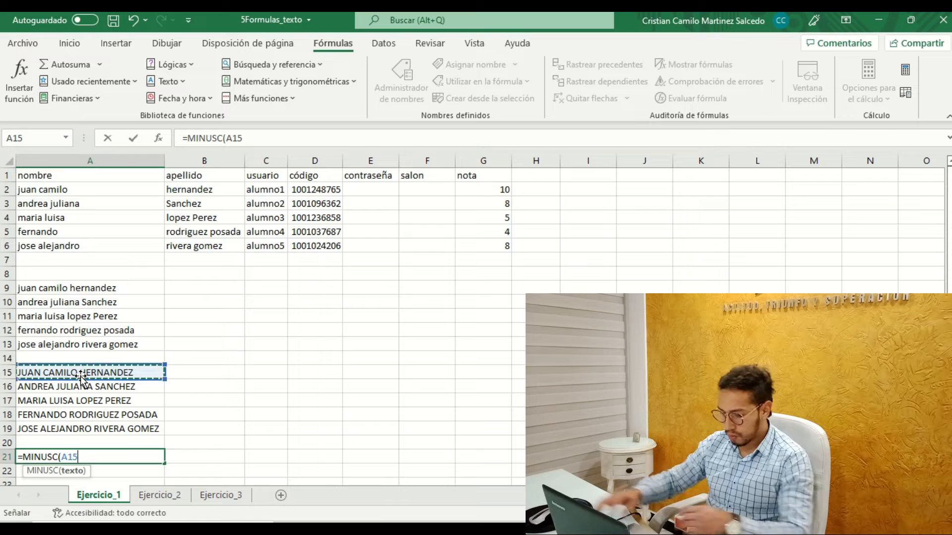
{"action": "key", "text": "Return"}
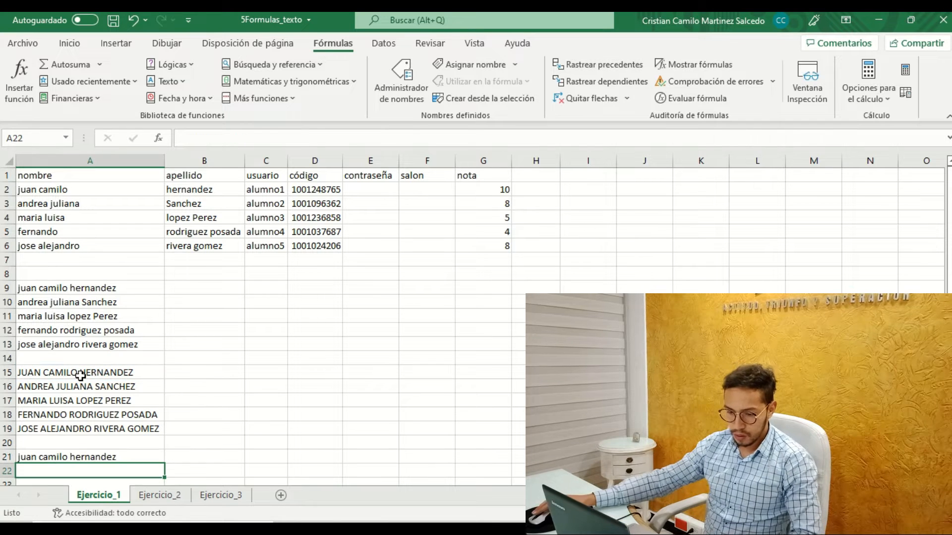
Fill the MINUSC formula from A21 down through A25 and check the copied formula in A24.
{"action": "scroll", "coordinate": [207, 394], "scroll_direction": "down", "scroll_amount": 3}
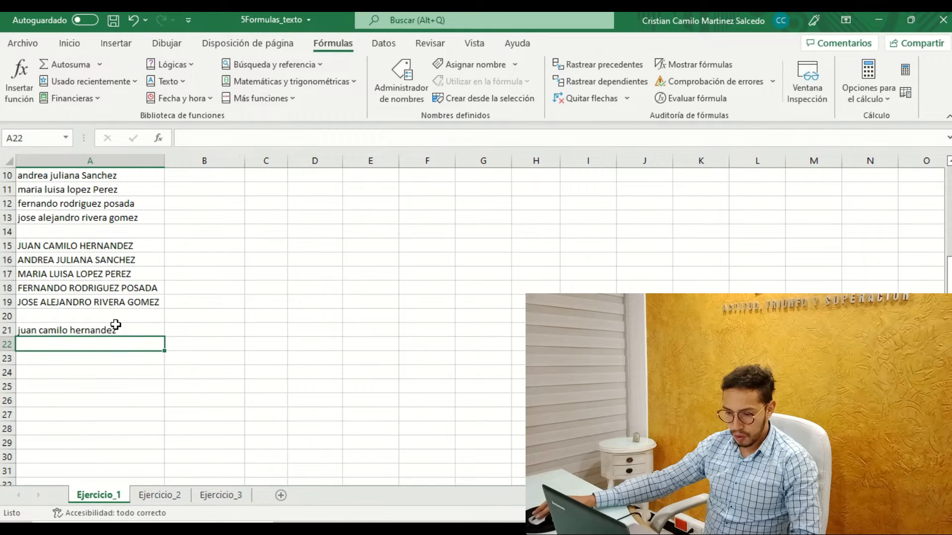
{"action": "left_click", "coordinate": [116, 327]}
{"action": "left_click_drag", "start_coordinate": [167, 340], "coordinate": [164, 392]}
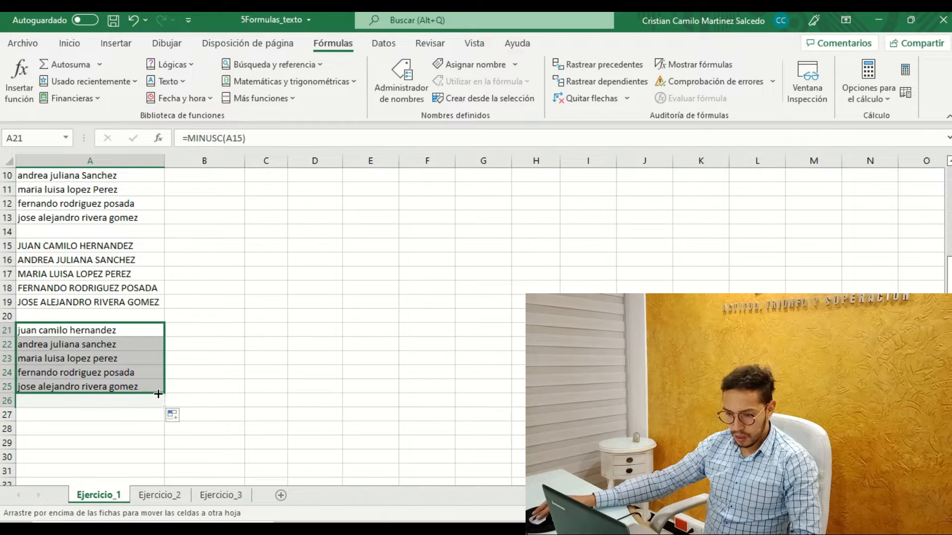
{"action": "left_click", "coordinate": [89, 369]}
{"action": "scroll", "coordinate": [121, 323], "scroll_direction": "up", "scroll_amount": 2}
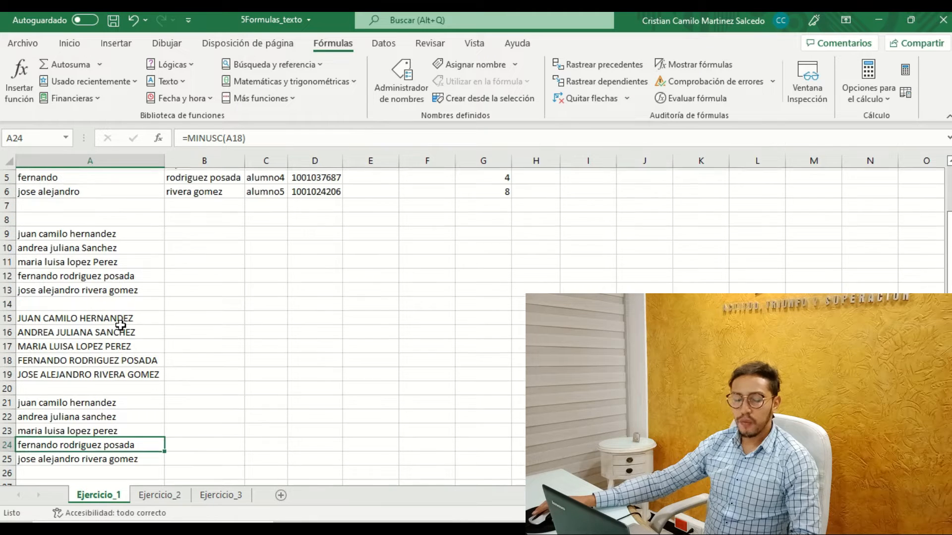
{"action": "scroll", "coordinate": [120, 325], "scroll_direction": "up", "scroll_amount": 1}
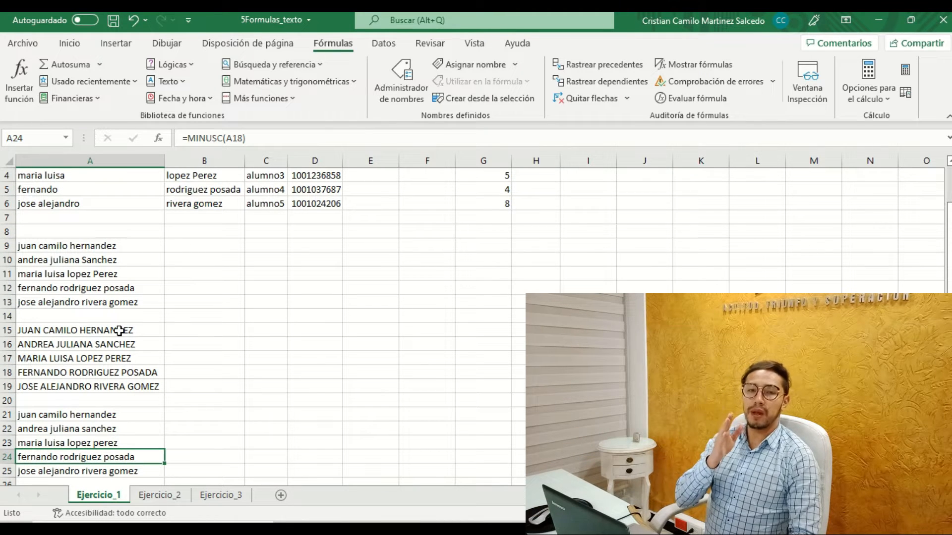
Enter a NOMPROPIO formula in cell A27 that converts the joined name in A9 to proper case.
{"action": "scroll", "coordinate": [50, 363], "scroll_direction": "down", "scroll_amount": 2}
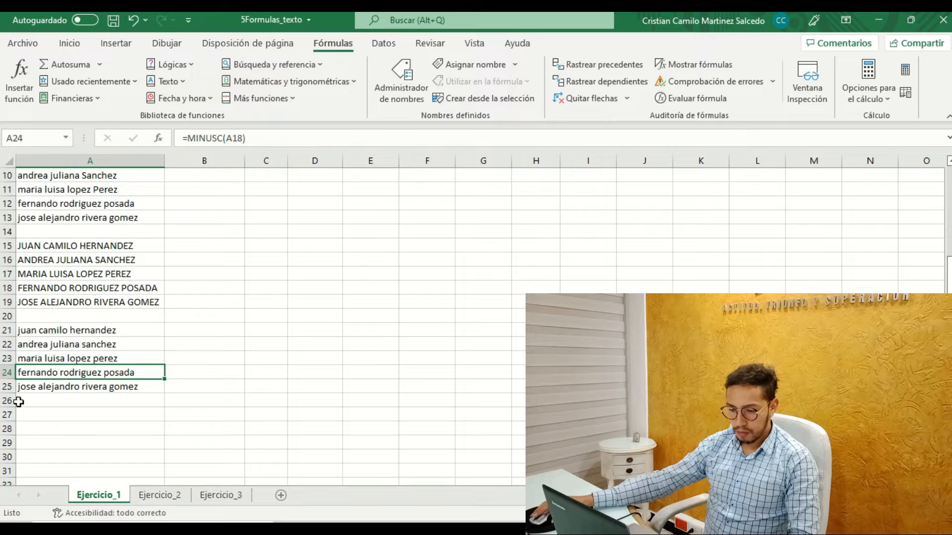
{"action": "left_click", "coordinate": [38, 416]}
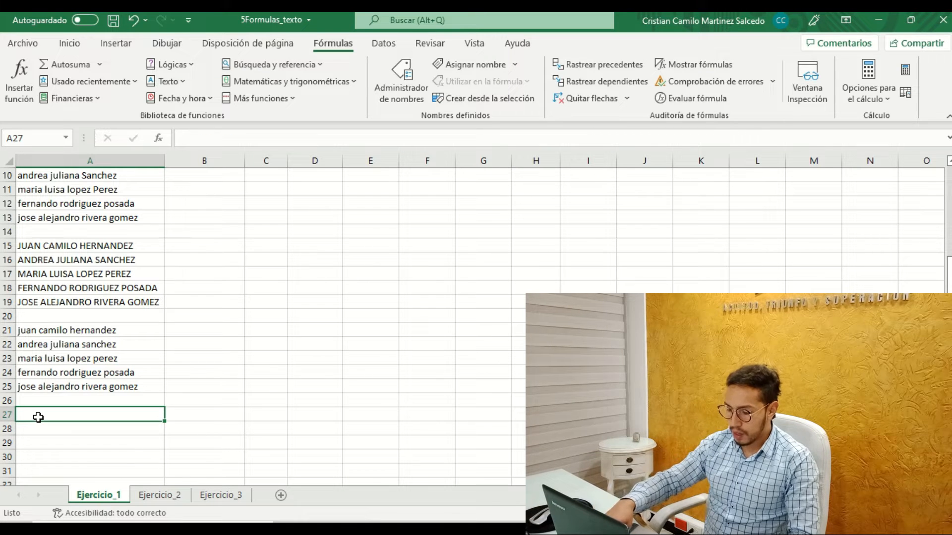
{"action": "type", "text": "="}
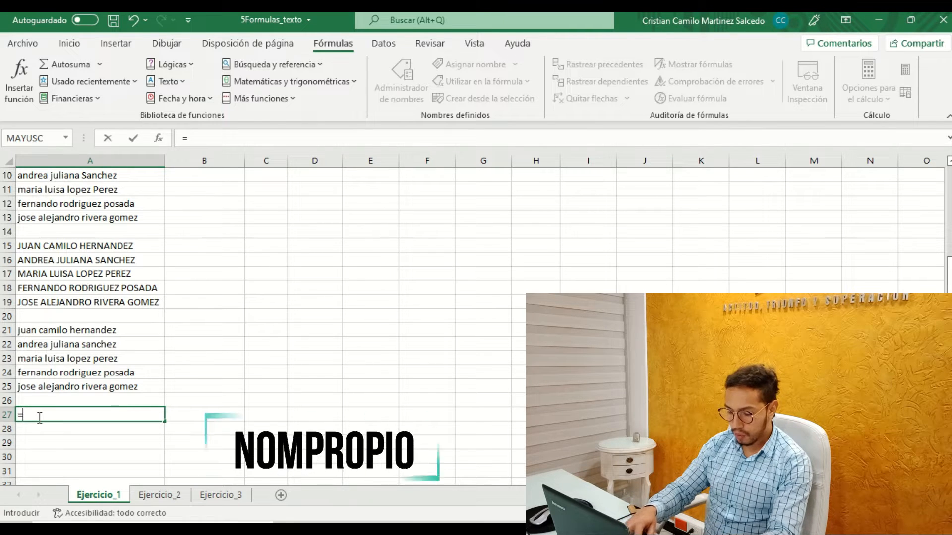
{"action": "type", "text": "no"}
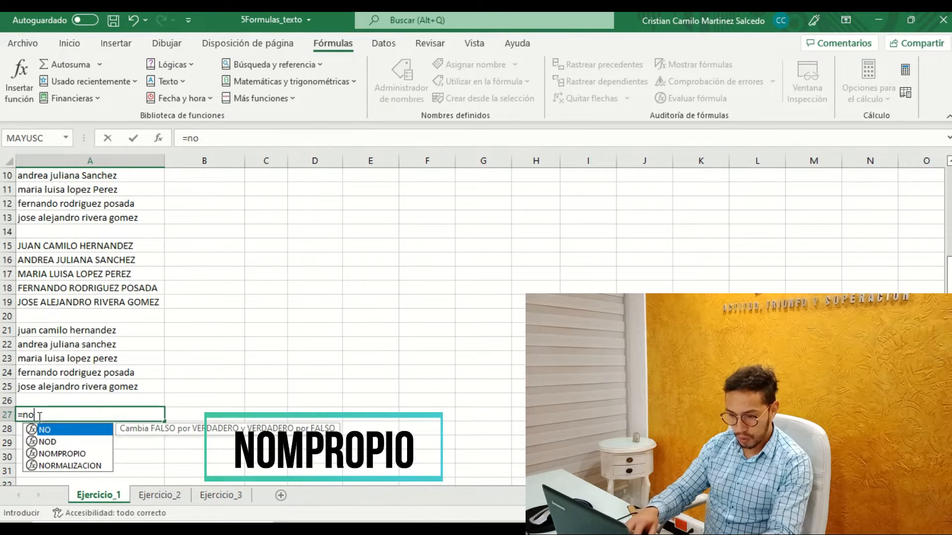
{"action": "left_click", "coordinate": [54, 454]}
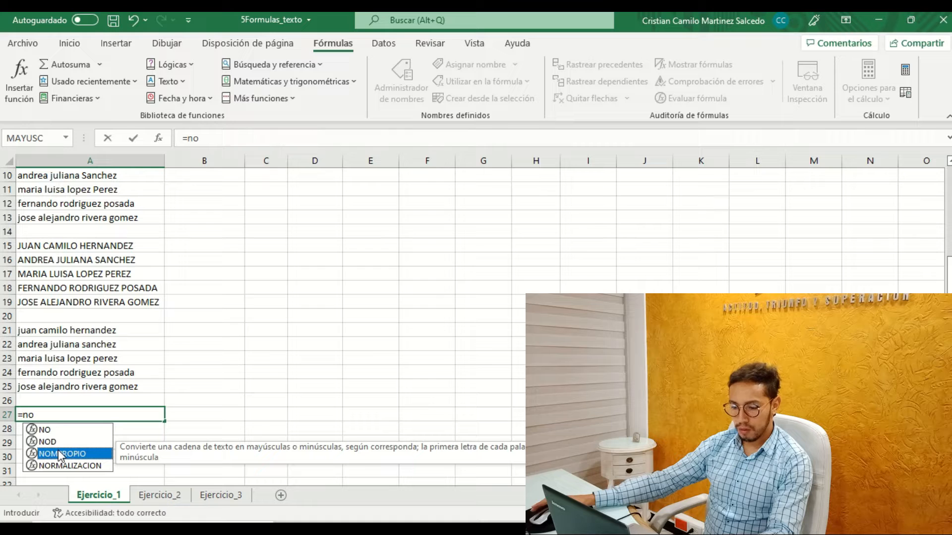
{"action": "double_click", "coordinate": [58, 454]}
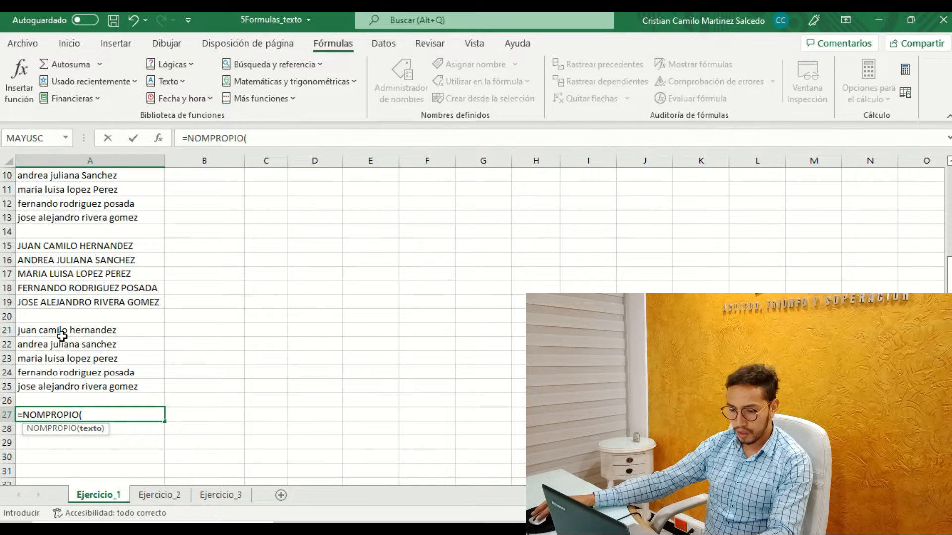
{"action": "scroll", "coordinate": [64, 317], "scroll_direction": "up", "scroll_amount": 1}
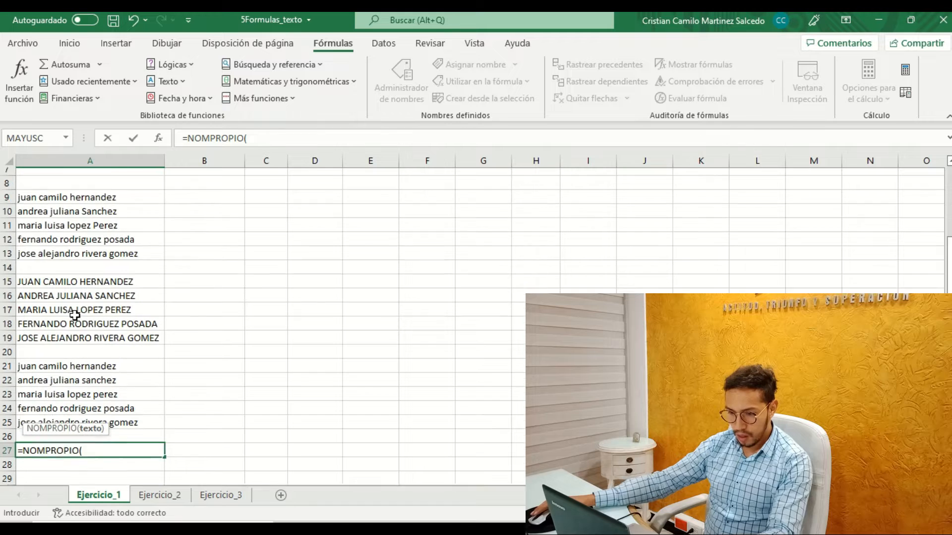
{"action": "left_click", "coordinate": [82, 205]}
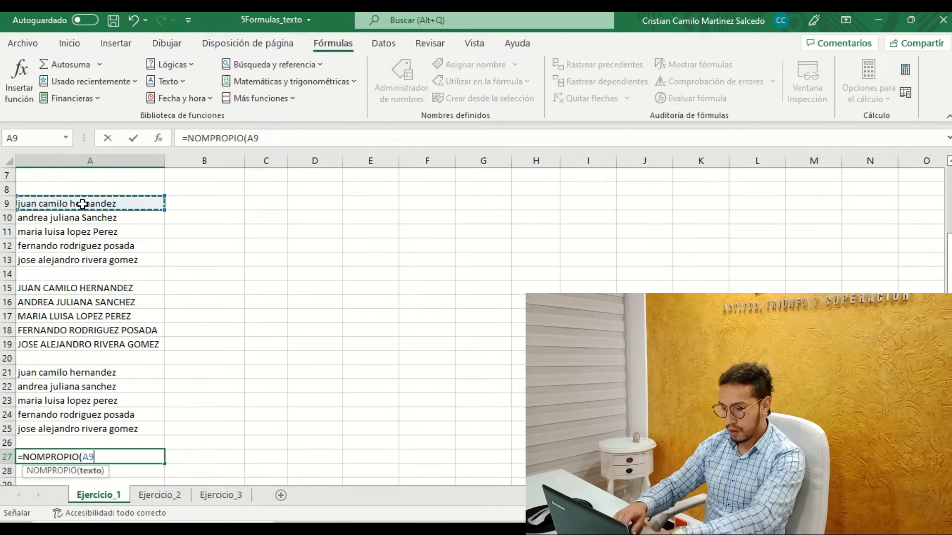
{"action": "type", "text": ")"}
{"action": "key", "text": "Return"}
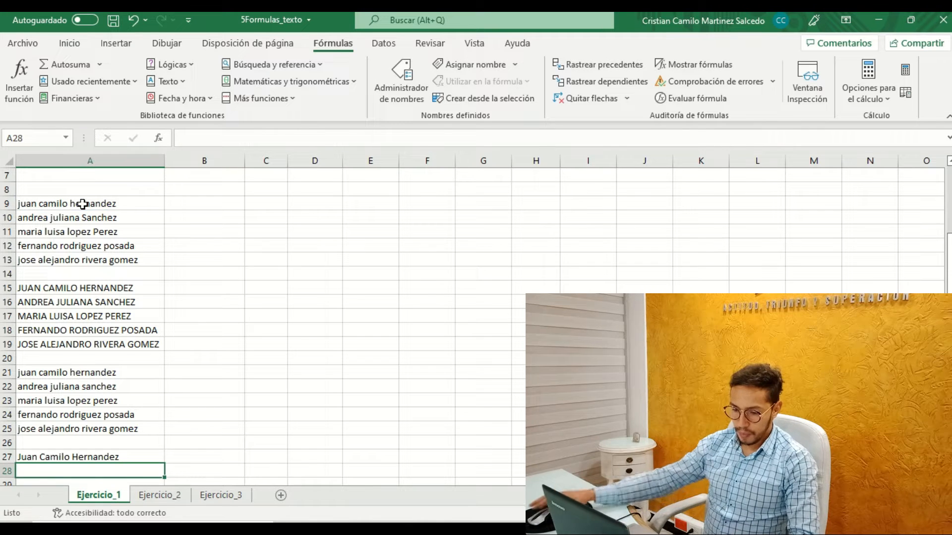
Fill the NOMPROPIO formula from A27 down through A31.
{"action": "scroll", "coordinate": [83, 204], "scroll_direction": "down", "scroll_amount": 1}
{"action": "left_click", "coordinate": [71, 413]}
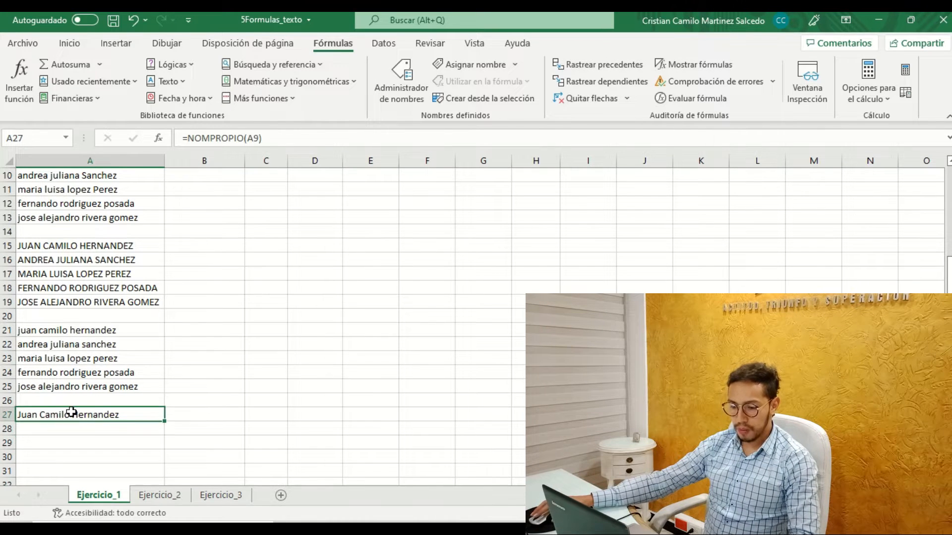
{"action": "scroll", "coordinate": [59, 401], "scroll_direction": "down", "scroll_amount": 1}
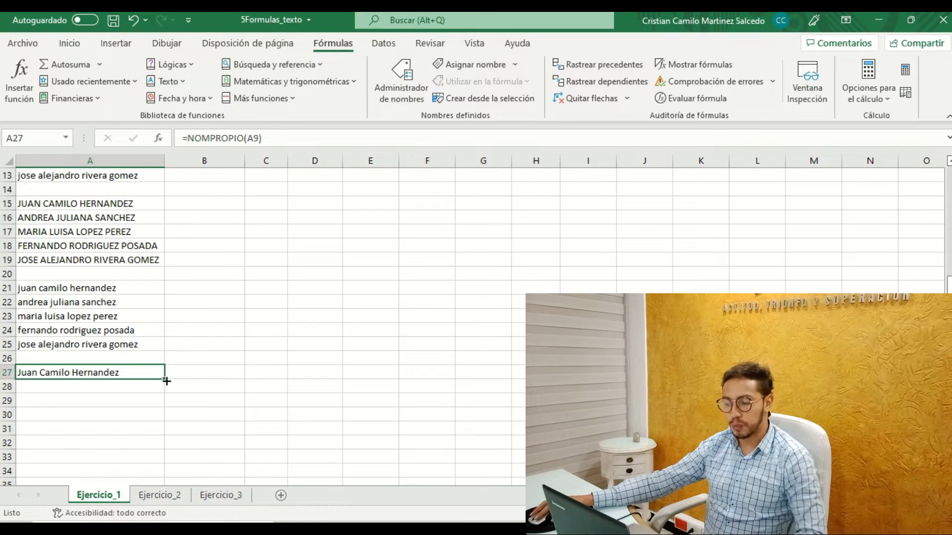
{"action": "left_click_drag", "start_coordinate": [166, 380], "coordinate": [162, 446]}
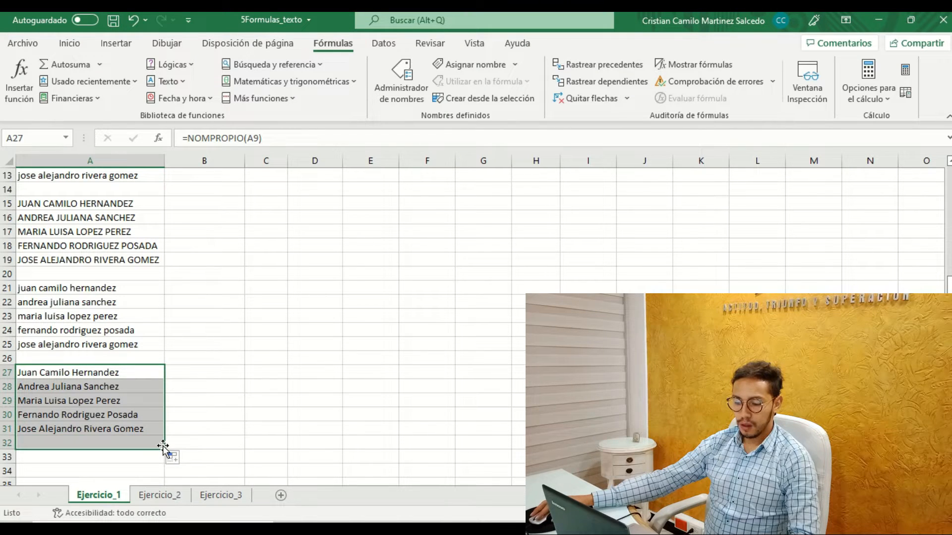
{"action": "left_click_drag", "start_coordinate": [163, 452], "coordinate": [164, 435]}
Move the proper-case names to B12:B16 and shift the lists in A9:A25 down to start at A14.
{"action": "scroll", "coordinate": [61, 258], "scroll_direction": "up", "scroll_amount": 1}
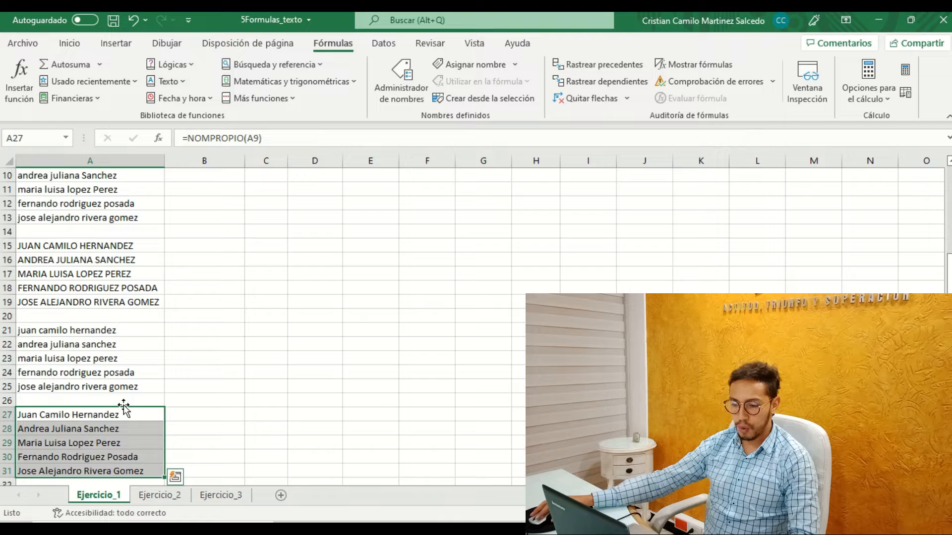
{"action": "left_click_drag", "start_coordinate": [125, 410], "coordinate": [235, 229]}
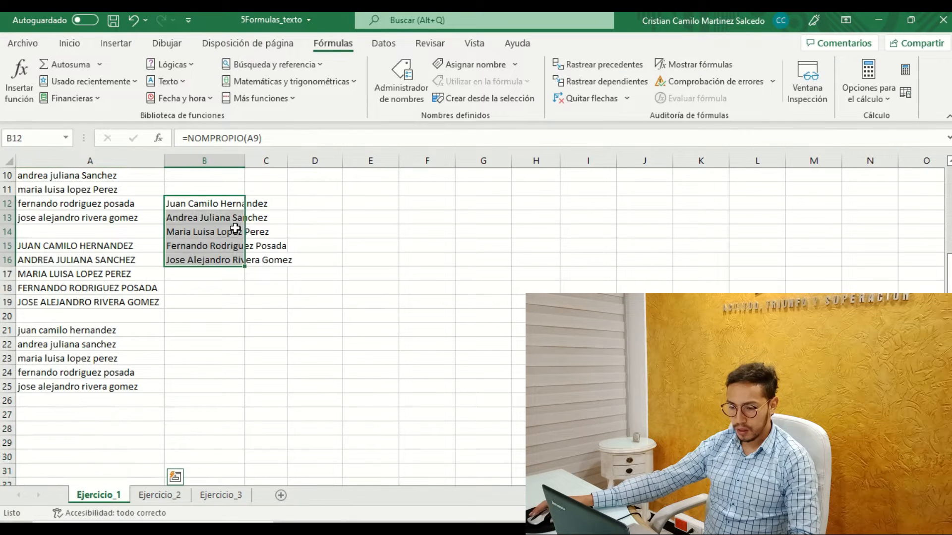
{"action": "scroll", "coordinate": [234, 228], "scroll_direction": "up", "scroll_amount": 3}
{"action": "left_click", "coordinate": [33, 290]}
{"action": "left_click_drag", "start_coordinate": [97, 434], "coordinate": [134, 442]}
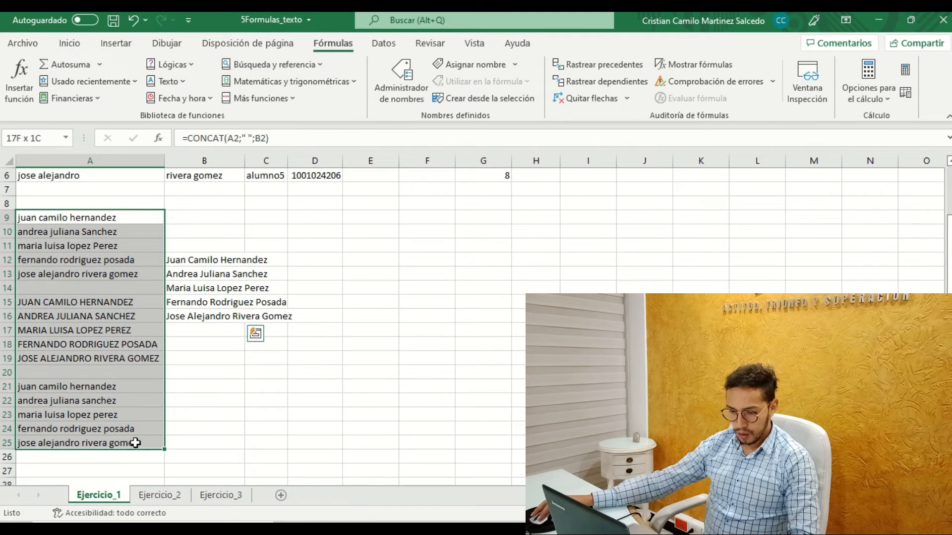
{"action": "left_click_drag", "start_coordinate": [99, 284], "coordinate": [97, 292]}
Move the proper-case names from column B to A8:A12, directly below the student table.
{"action": "left_click_drag", "start_coordinate": [233, 260], "coordinate": [258, 319]}
{"action": "left_click_drag", "start_coordinate": [206, 252], "coordinate": [85, 202]}
{"action": "scroll", "coordinate": [214, 278], "scroll_direction": "up", "scroll_amount": 2}
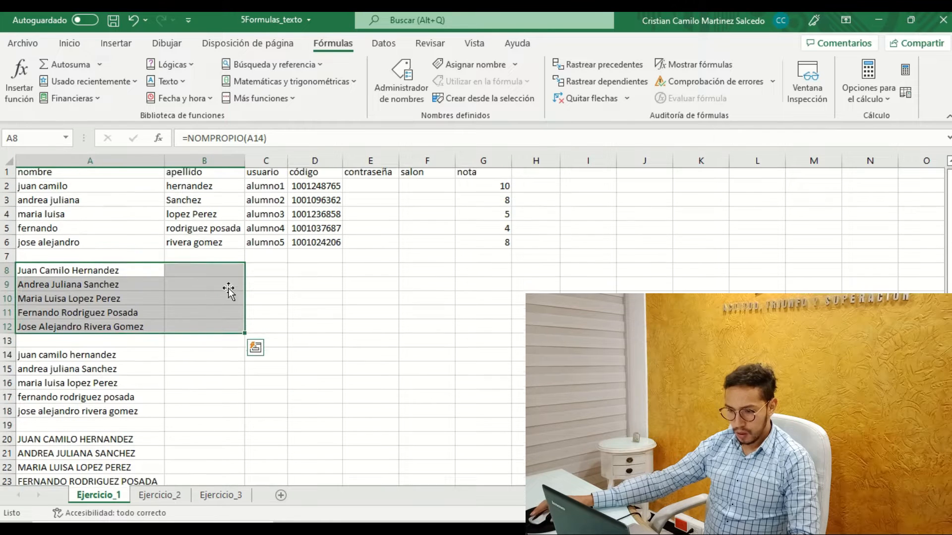
{"action": "left_click", "coordinate": [134, 203]}
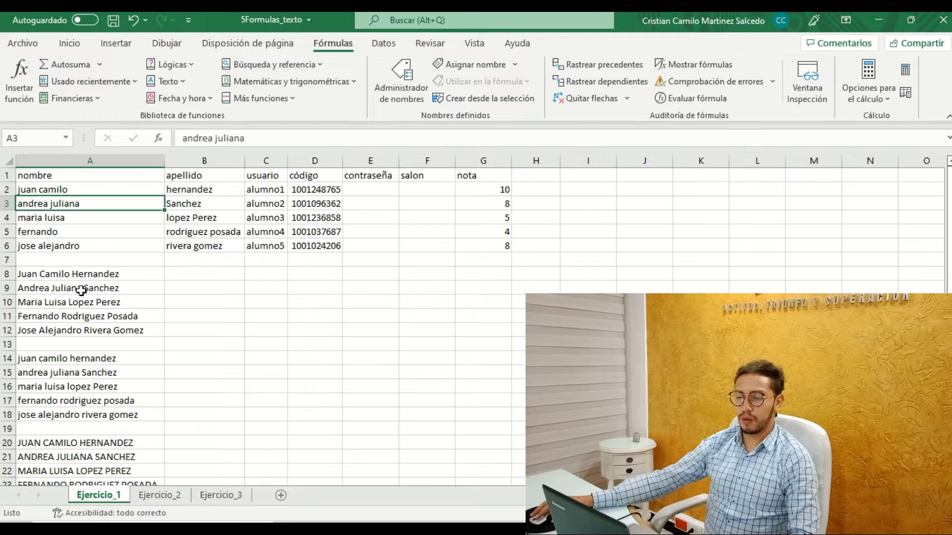
Examine the usuario and código values in the student table alongside the empty contraseña and salon columns.
{"action": "left_click", "coordinate": [186, 278]}
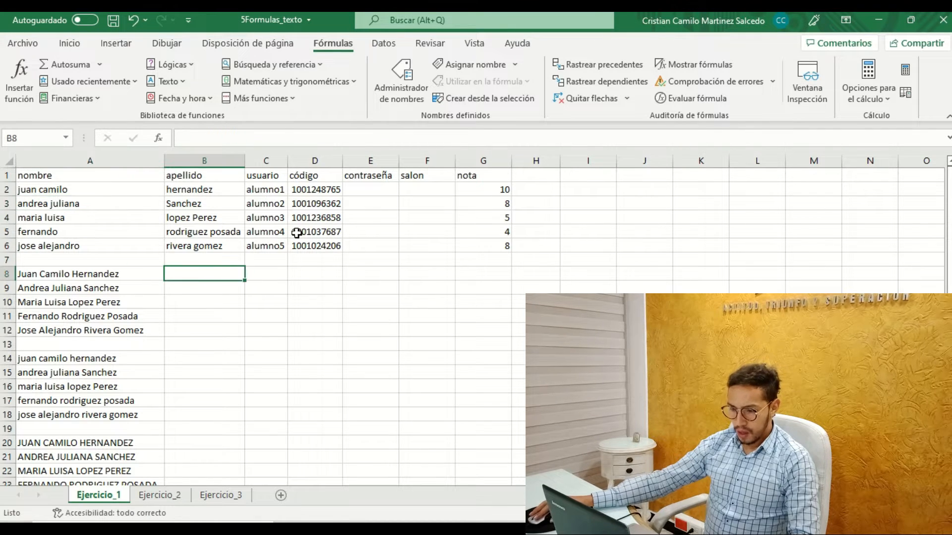
{"action": "left_click", "coordinate": [265, 193]}
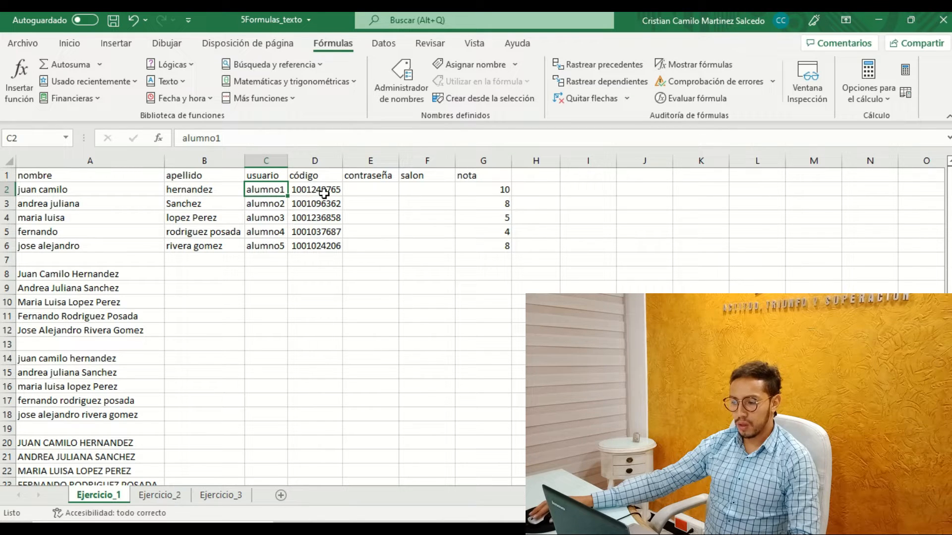
{"action": "left_click", "coordinate": [363, 193]}
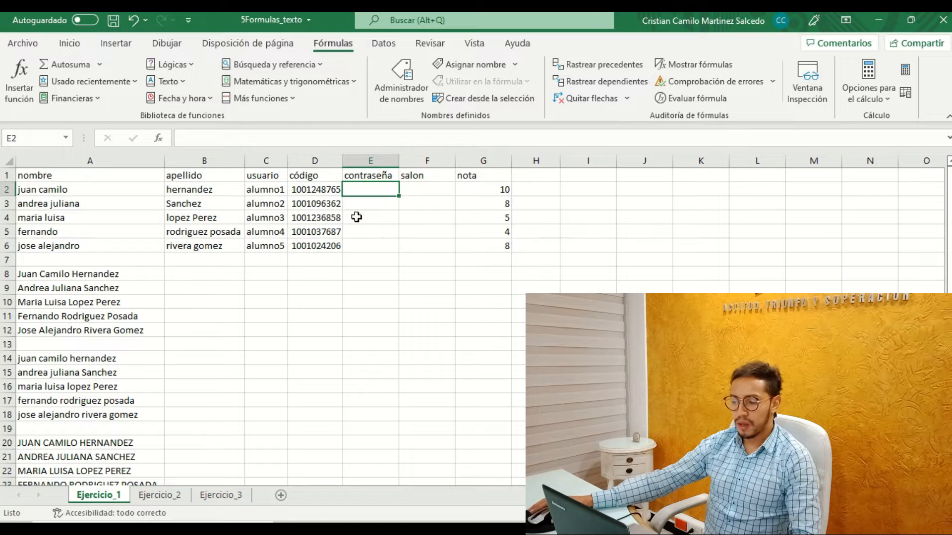
{"action": "left_click", "coordinate": [314, 189]}
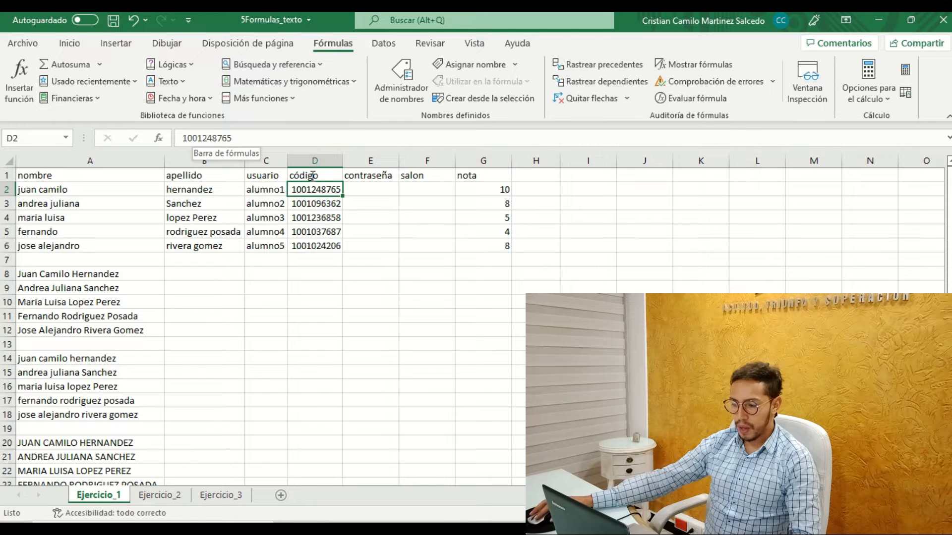
{"action": "left_click", "coordinate": [301, 207]}
{"action": "left_click", "coordinate": [302, 217]}
{"action": "left_click", "coordinate": [304, 231]}
{"action": "left_click", "coordinate": [308, 246]}
{"action": "left_click", "coordinate": [364, 193]}
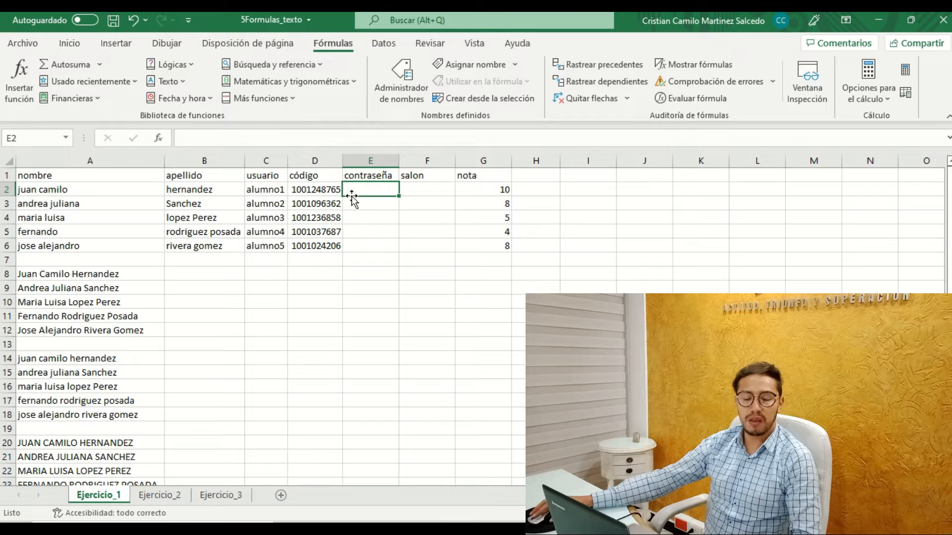
{"action": "left_click", "coordinate": [331, 195]}
{"action": "left_click", "coordinate": [334, 202]}
{"action": "left_click", "coordinate": [333, 218]}
{"action": "left_click", "coordinate": [333, 232]}
{"action": "left_click", "coordinate": [327, 247]}
{"action": "left_click", "coordinate": [330, 222]}
{"action": "left_click", "coordinate": [331, 194]}
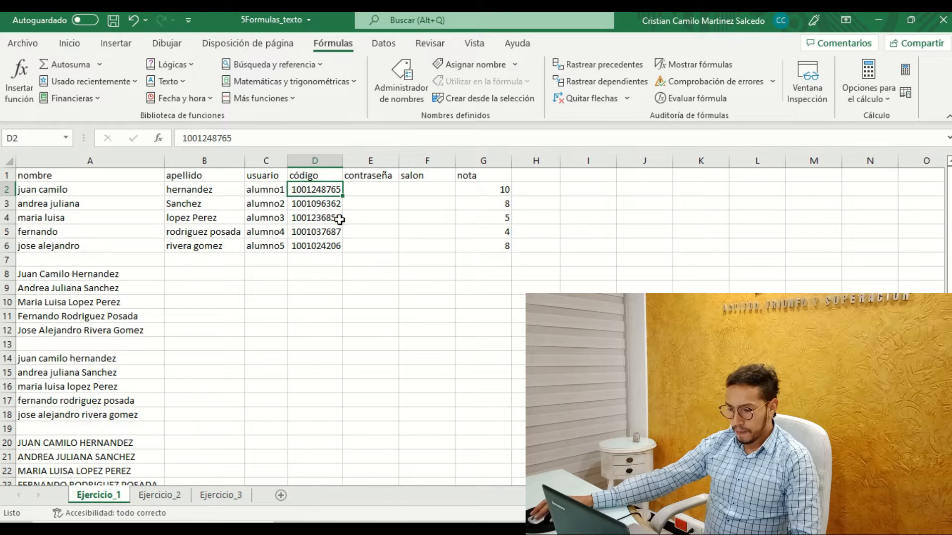
{"action": "left_click", "coordinate": [373, 190]}
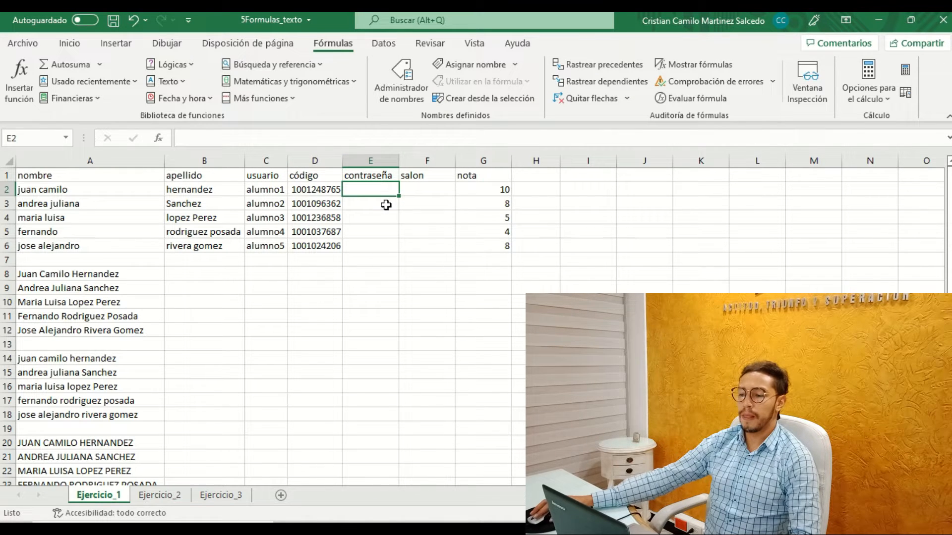
{"action": "left_click", "coordinate": [420, 187]}
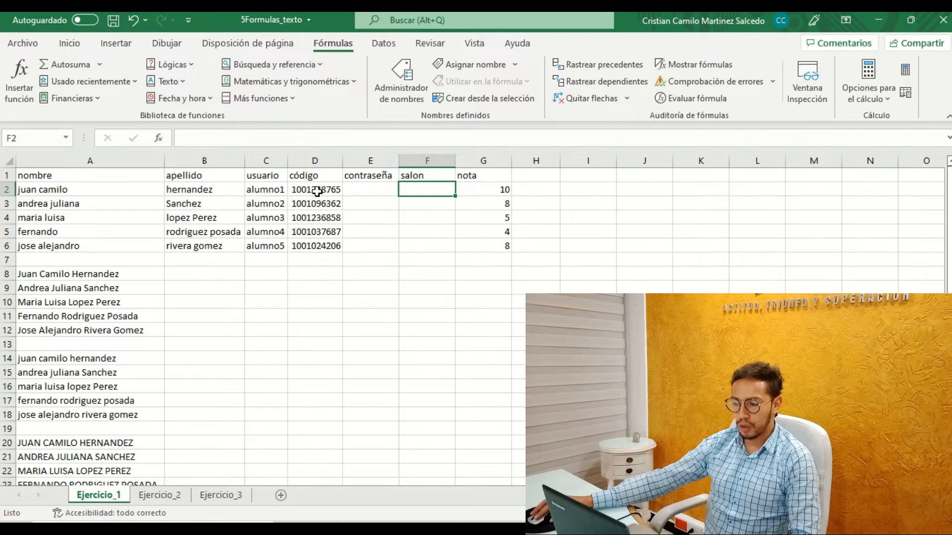
Enter =DERECHA(D2;5) in contraseña cell E2 to extract the last five characters of the código, and fill it down through E6.
{"action": "left_click", "coordinate": [380, 185]}
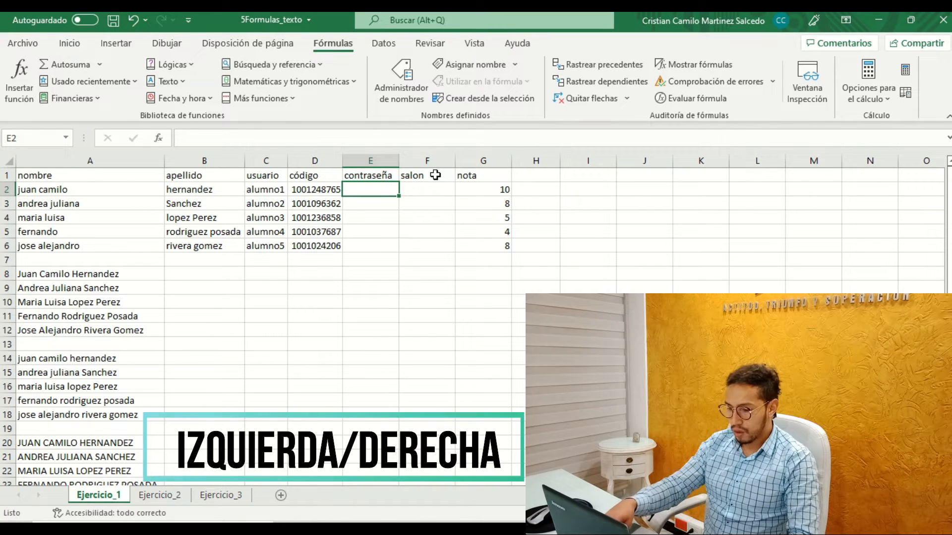
{"action": "type", "text": "="}
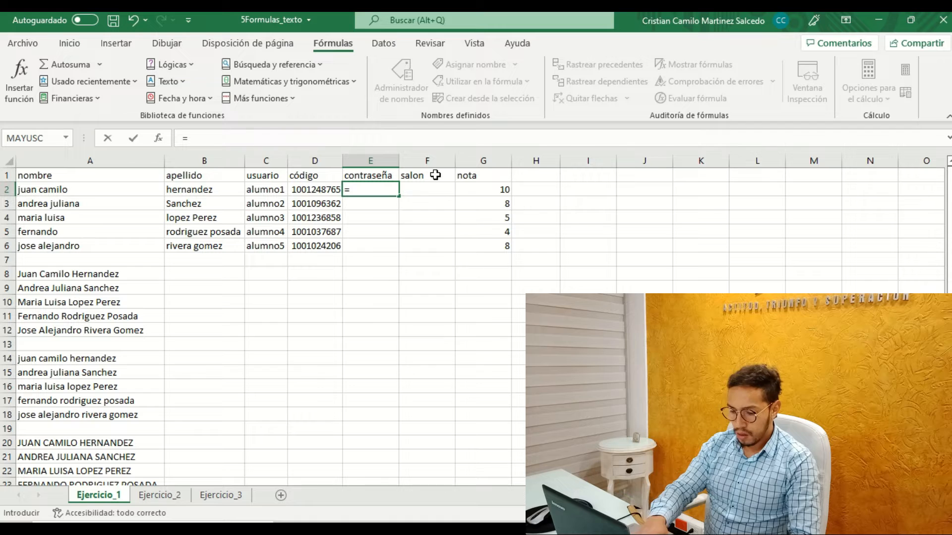
{"action": "type", "text": "dere"}
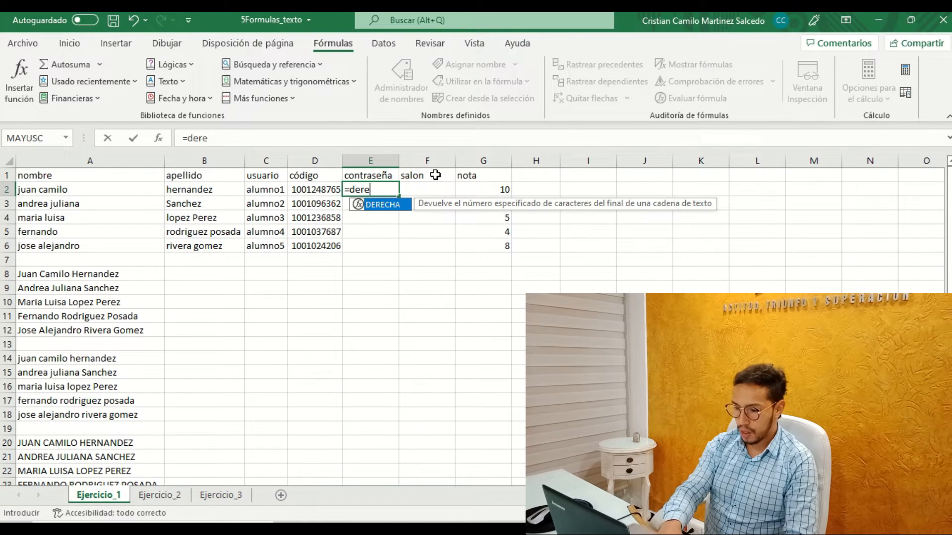
{"action": "key", "text": "Tab"}
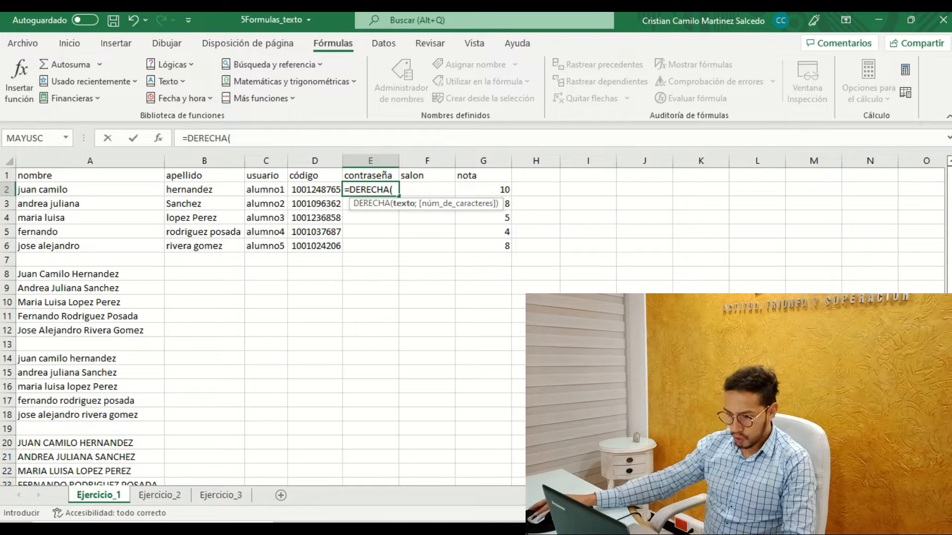
{"action": "left_click", "coordinate": [309, 190]}
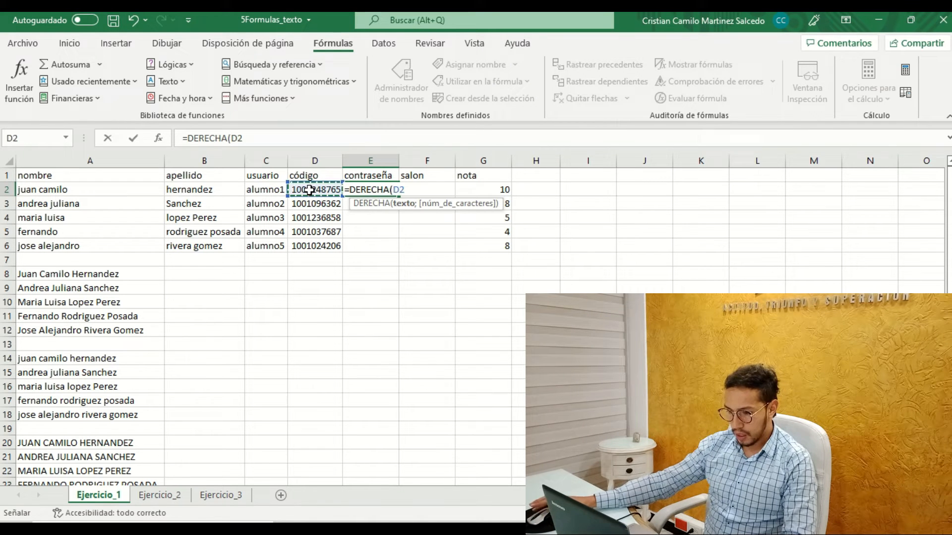
{"action": "type", "text": ";"}
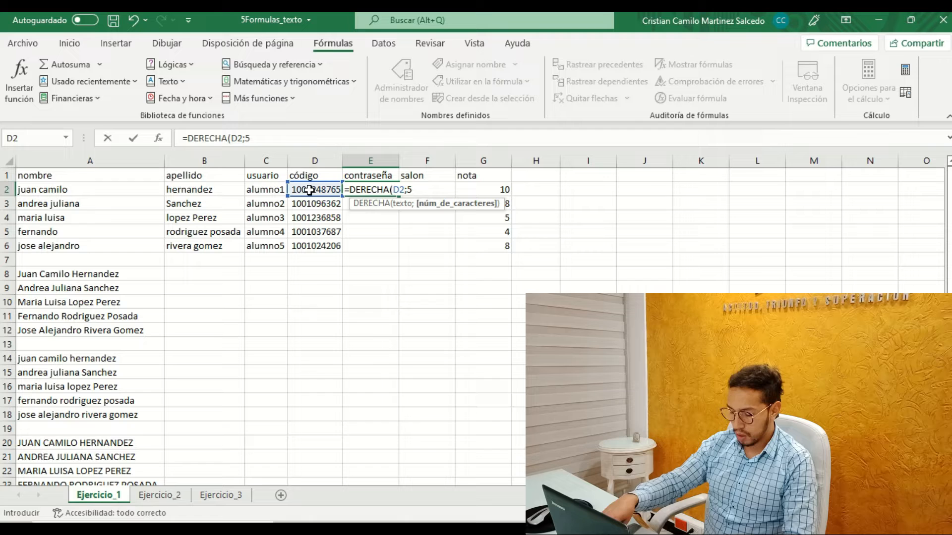
{"action": "type", "text": "5)"}
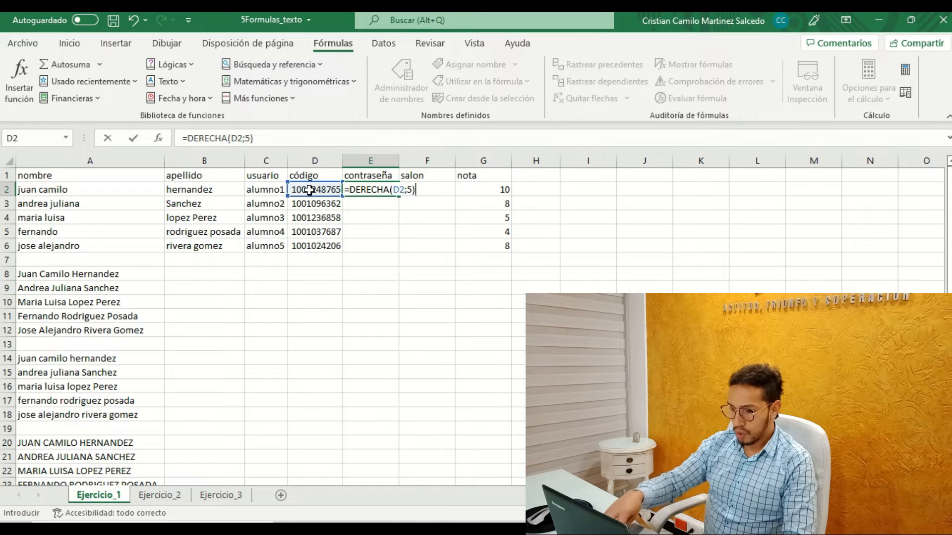
{"action": "key", "text": "Return"}
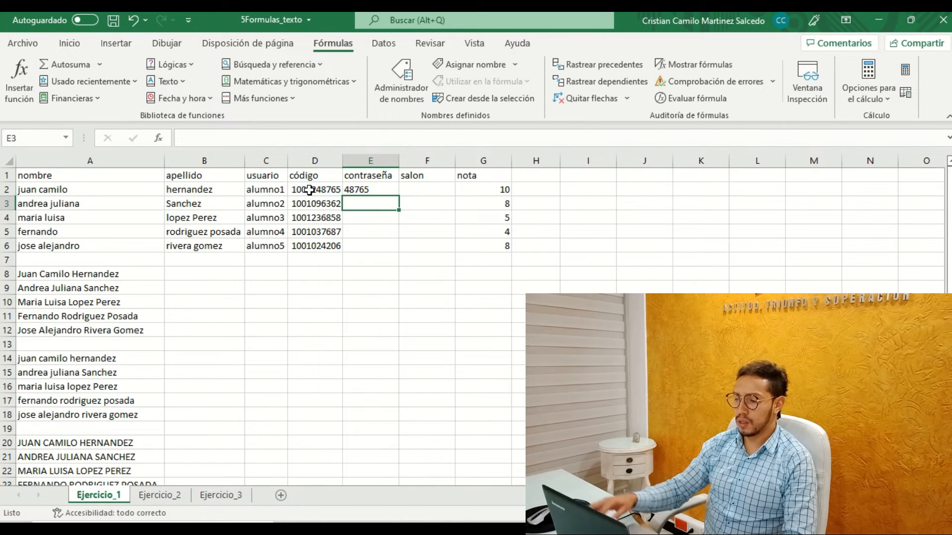
{"action": "left_click", "coordinate": [366, 190]}
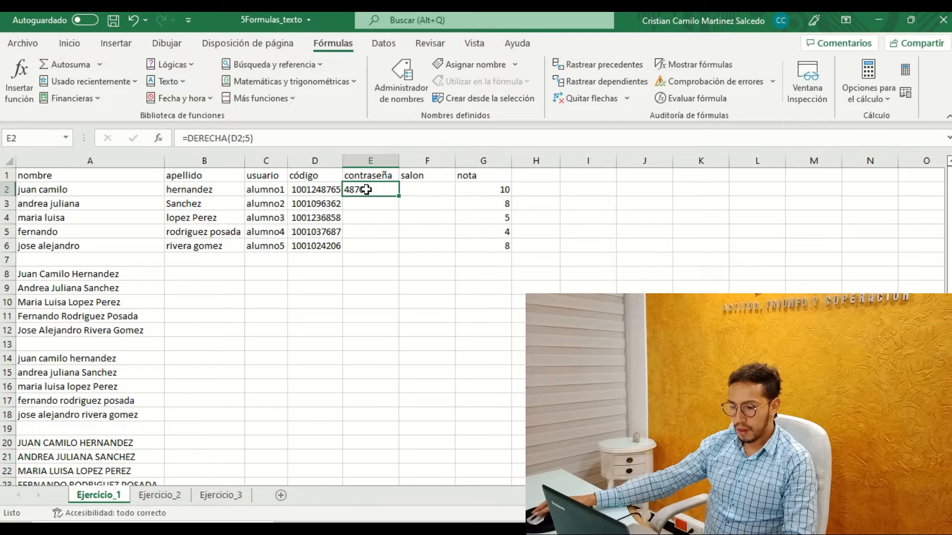
{"action": "left_click_drag", "start_coordinate": [398, 197], "coordinate": [399, 251]}
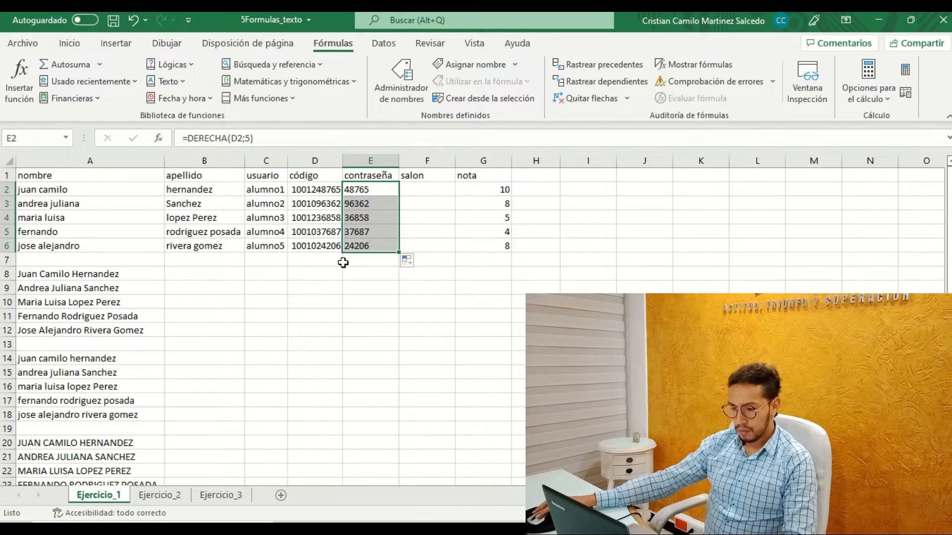
Review the extracted contraseña values in E2:E6 and their DERECHA formulas.
{"action": "left_click", "coordinate": [367, 246]}
{"action": "left_click", "coordinate": [367, 232]}
{"action": "left_click", "coordinate": [366, 218]}
{"action": "left_click", "coordinate": [367, 203]}
{"action": "left_click", "coordinate": [365, 189]}
{"action": "left_click", "coordinate": [366, 203]}
{"action": "left_click", "coordinate": [366, 215]}
{"action": "left_click", "coordinate": [366, 246]}
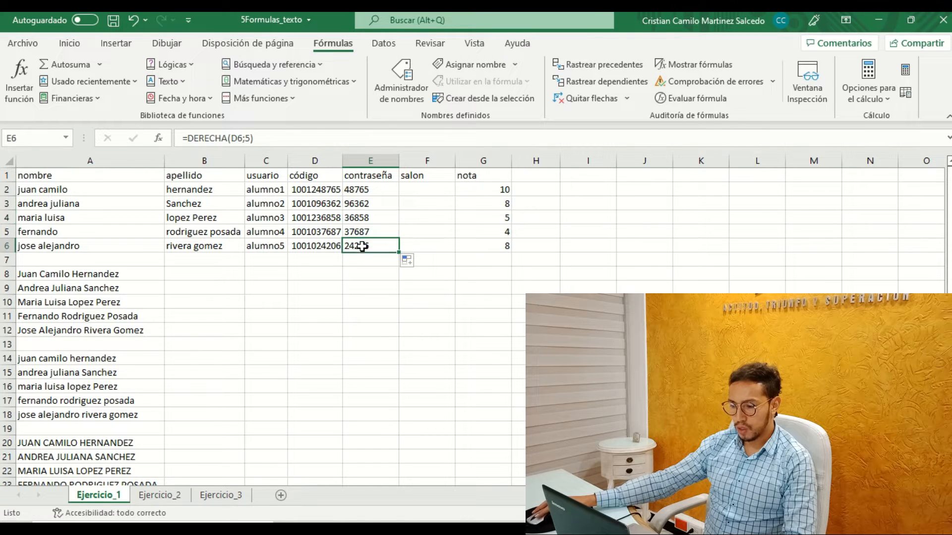
Enter =IZQUIERDA(D2) in salon cell F2 to extract from the start of the código.
{"action": "left_click", "coordinate": [424, 191]}
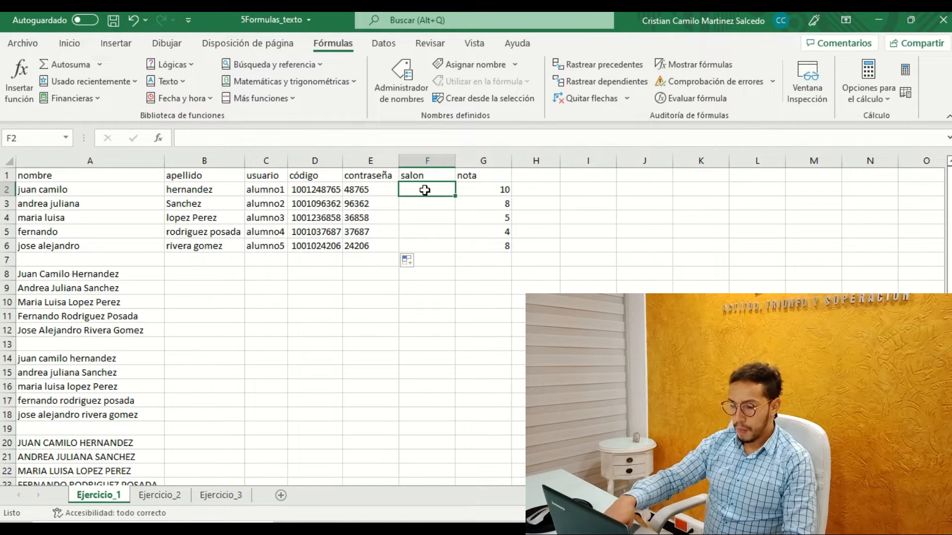
{"action": "type", "text": "="}
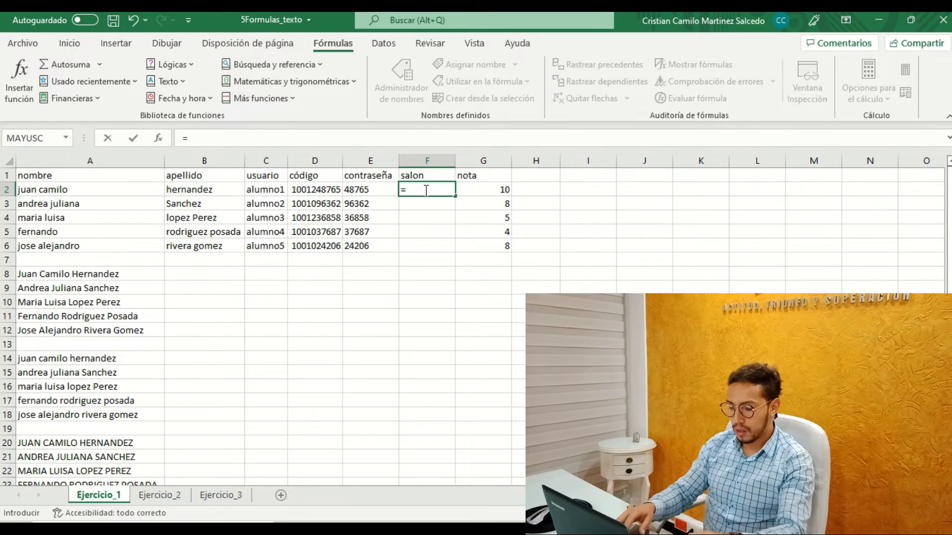
{"action": "type", "text": "iz"}
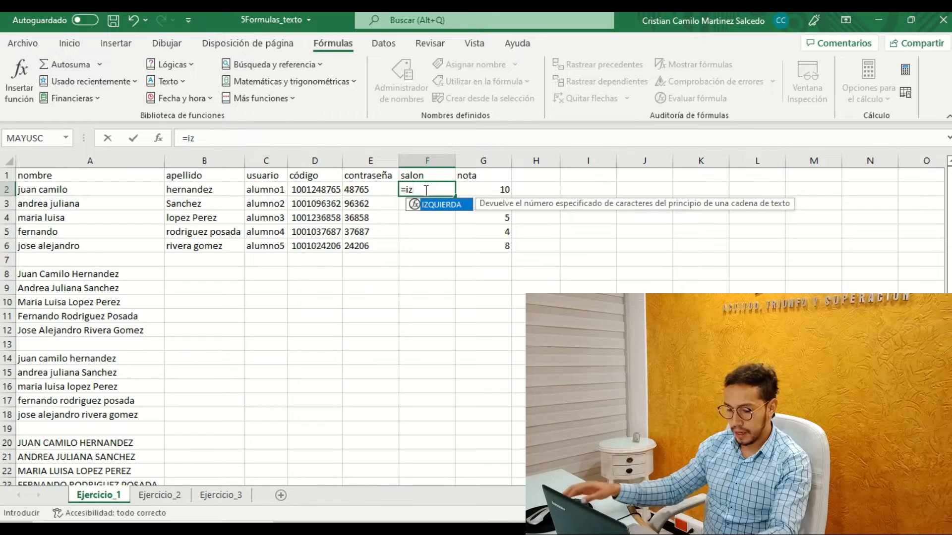
{"action": "key", "text": "Tab"}
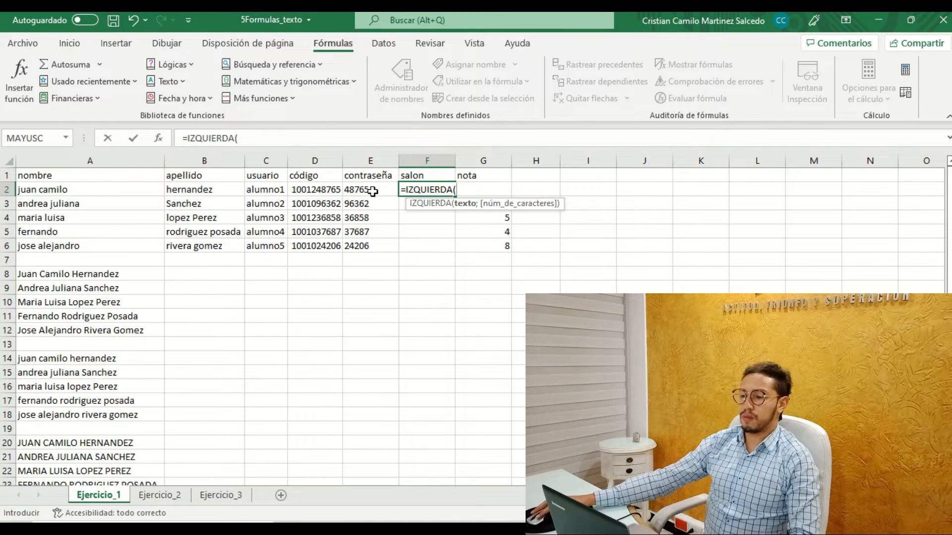
{"action": "left_click", "coordinate": [324, 189]}
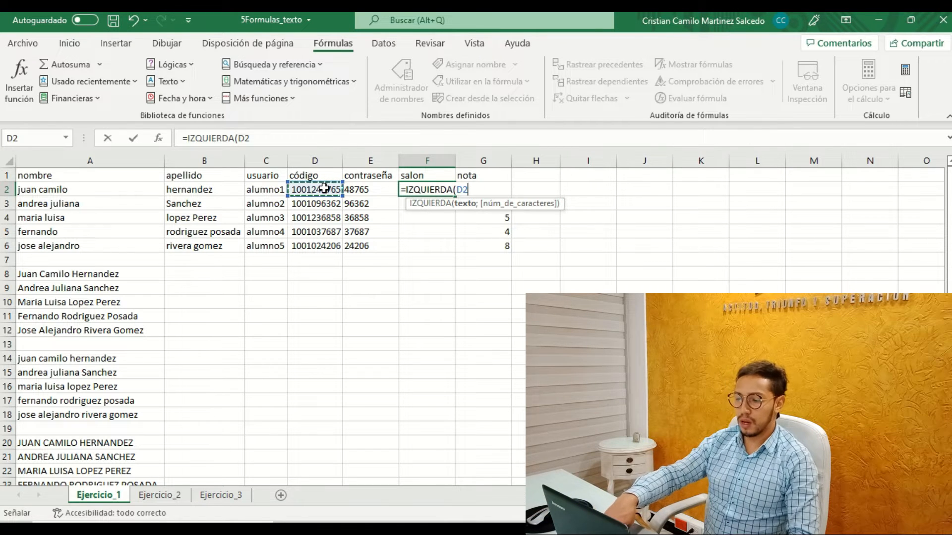
{"action": "type", "text": ")"}
{"action": "key", "text": "Return"}
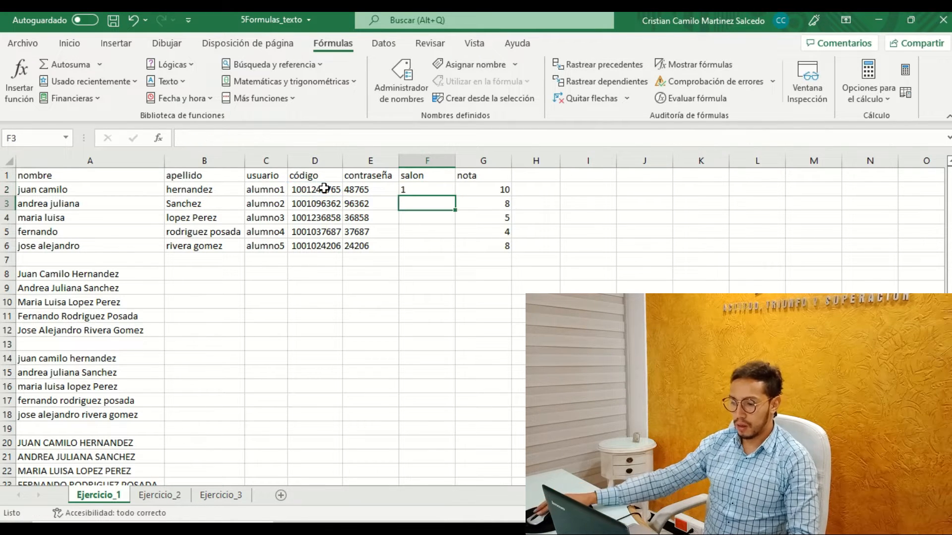
Change the F2 formula to =IZQUIERDA(D2;5) so it takes five characters, and fill it down through F6.
{"action": "left_click", "coordinate": [414, 193]}
{"action": "left_click", "coordinate": [245, 138]}
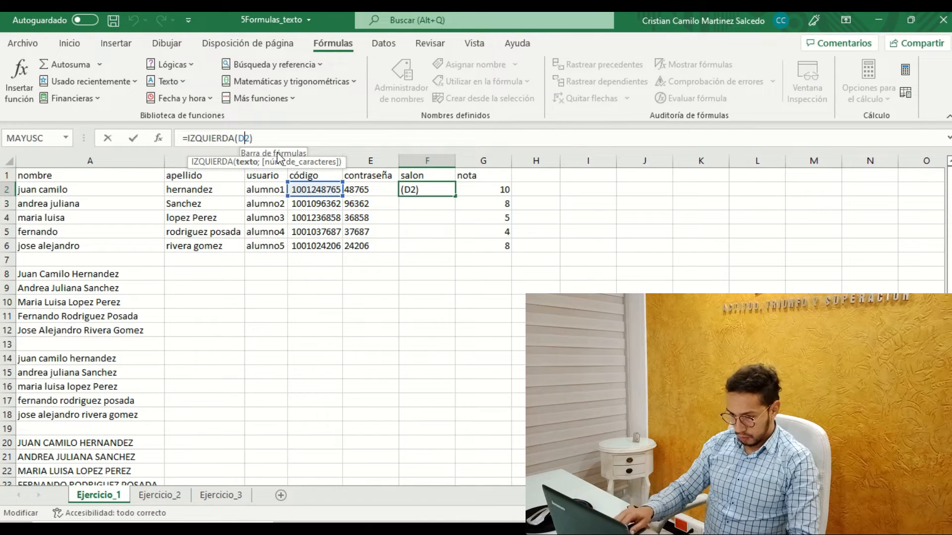
{"action": "key", "text": "Right"}
{"action": "type", "text": ";"}
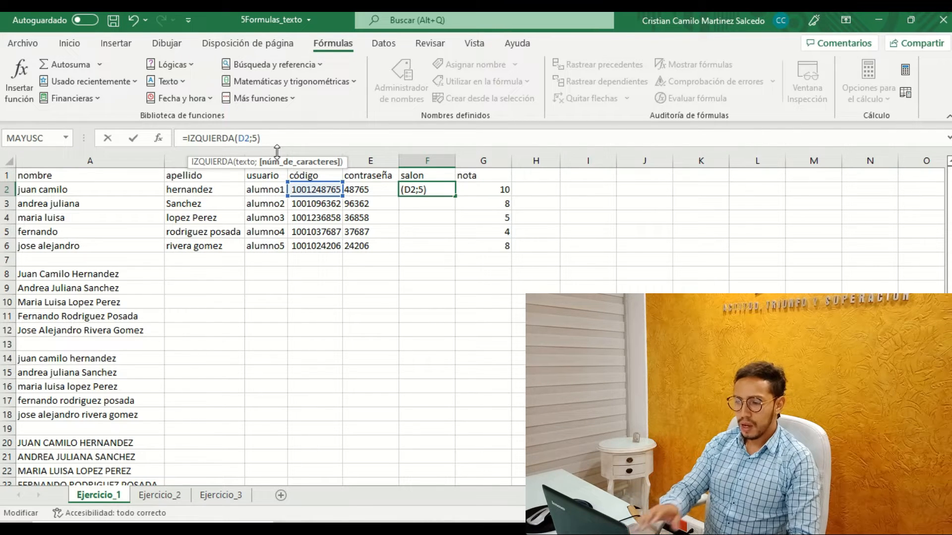
{"action": "type", "text": "5"}
{"action": "key", "text": "Return"}
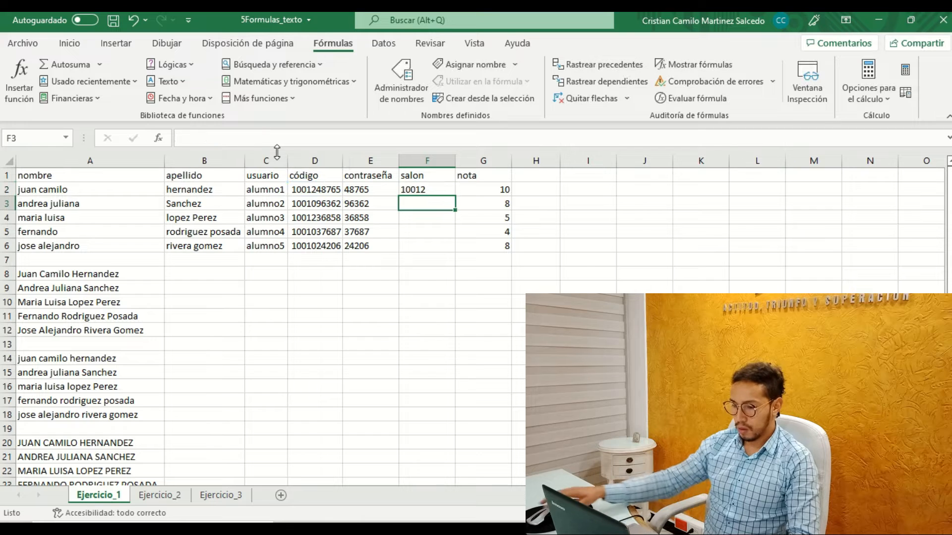
{"action": "left_click", "coordinate": [436, 190]}
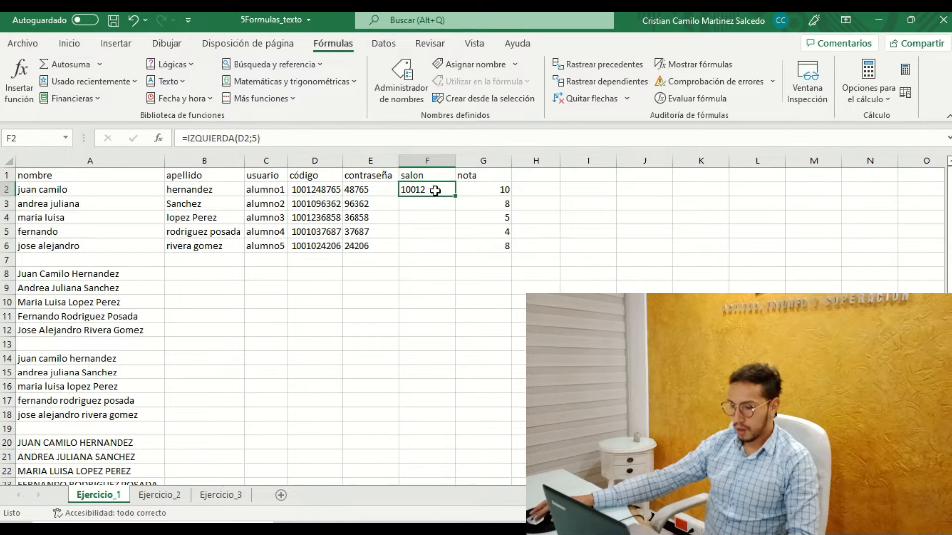
{"action": "left_click_drag", "start_coordinate": [453, 199], "coordinate": [453, 247]}
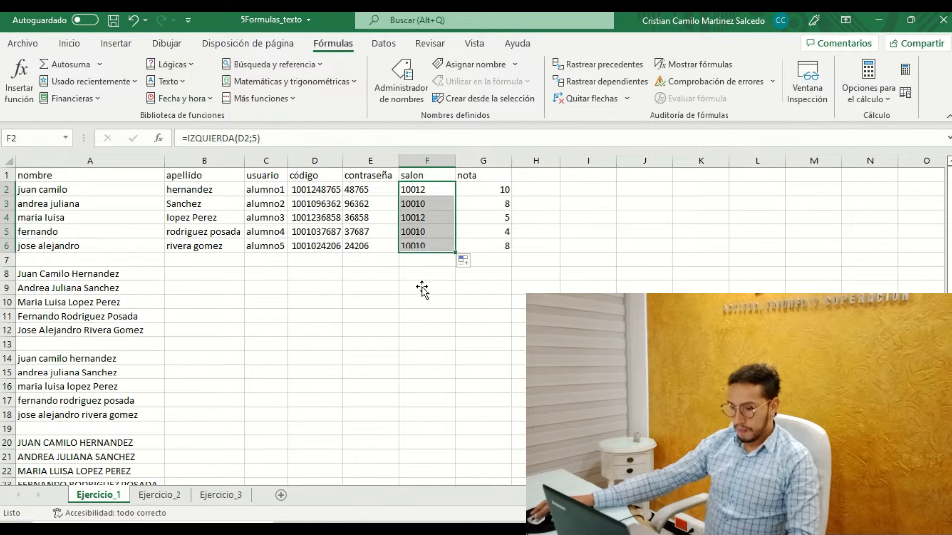
Compare the salon values in F2:F6 to see which students share a classroom.
{"action": "left_click", "coordinate": [418, 204]}
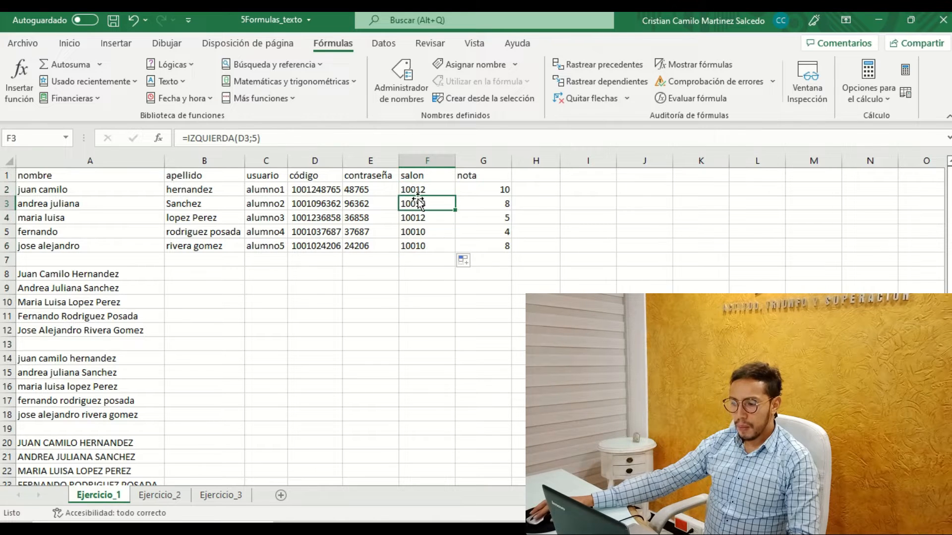
{"action": "left_click", "coordinate": [412, 231]}
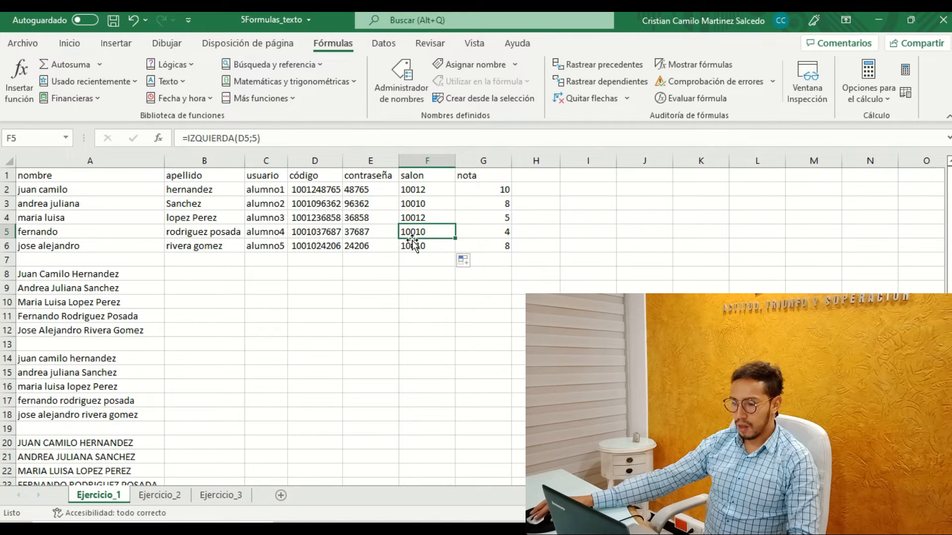
{"action": "left_click", "coordinate": [410, 205]}
{"action": "left_click", "coordinate": [411, 191]}
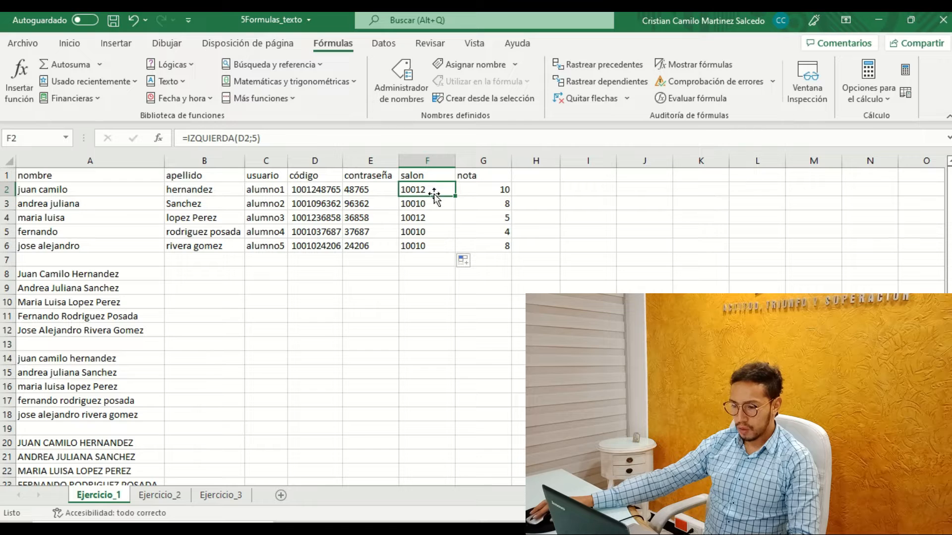
{"action": "left_click", "coordinate": [438, 205]}
{"action": "left_click", "coordinate": [429, 218]}
{"action": "left_click", "coordinate": [422, 232]}
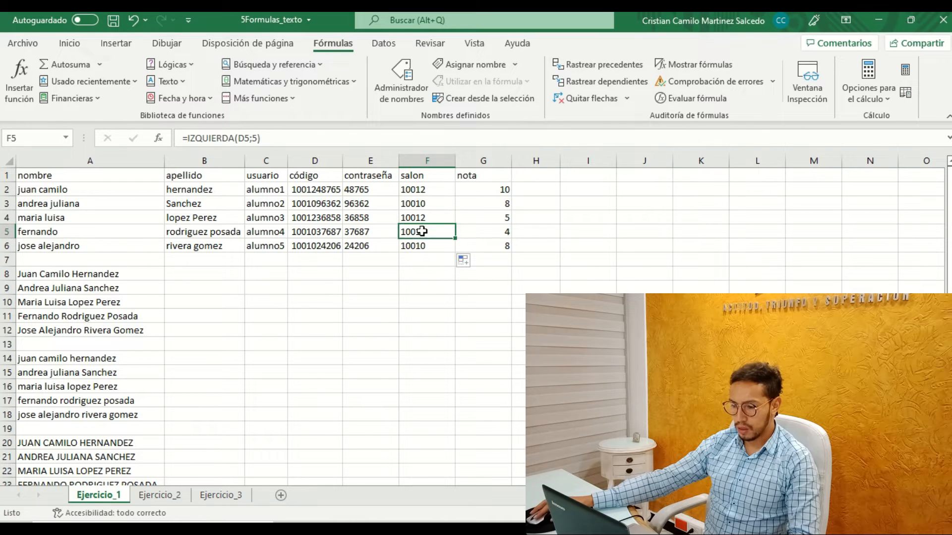
{"action": "left_click", "coordinate": [418, 246]}
Examine the students' grades in the nota column, G2:G6.
{"action": "left_click", "coordinate": [484, 193]}
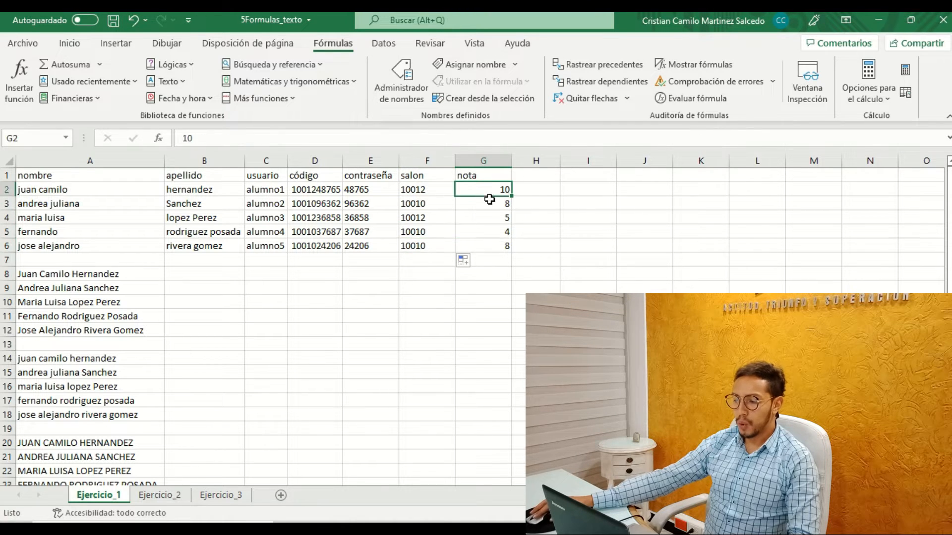
{"action": "left_click", "coordinate": [499, 205]}
{"action": "left_click", "coordinate": [501, 220]}
{"action": "left_click", "coordinate": [501, 245]}
{"action": "left_click", "coordinate": [502, 231]}
{"action": "left_click", "coordinate": [494, 192]}
{"action": "left_click", "coordinate": [500, 204]}
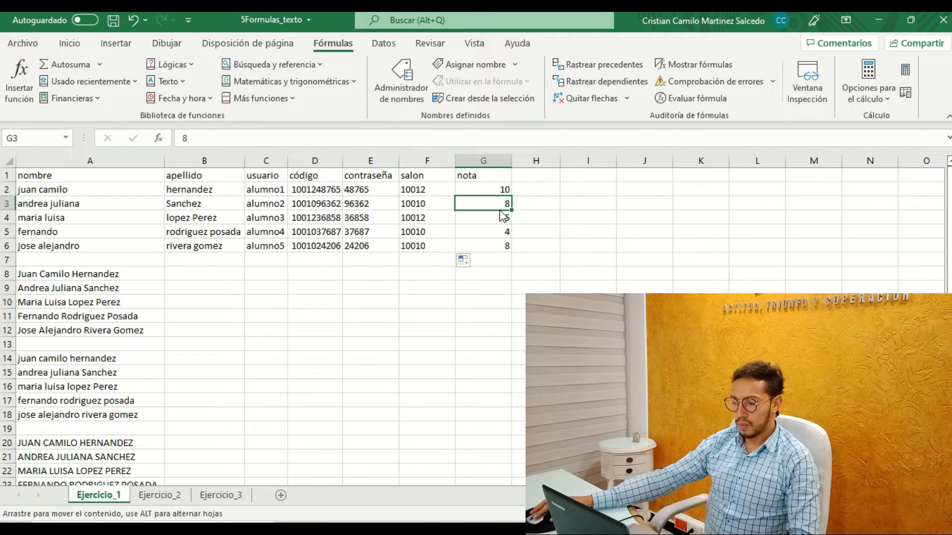
{"action": "left_click", "coordinate": [501, 244]}
{"action": "left_click", "coordinate": [499, 218]}
{"action": "left_click", "coordinate": [498, 204]}
{"action": "left_click", "coordinate": [494, 192]}
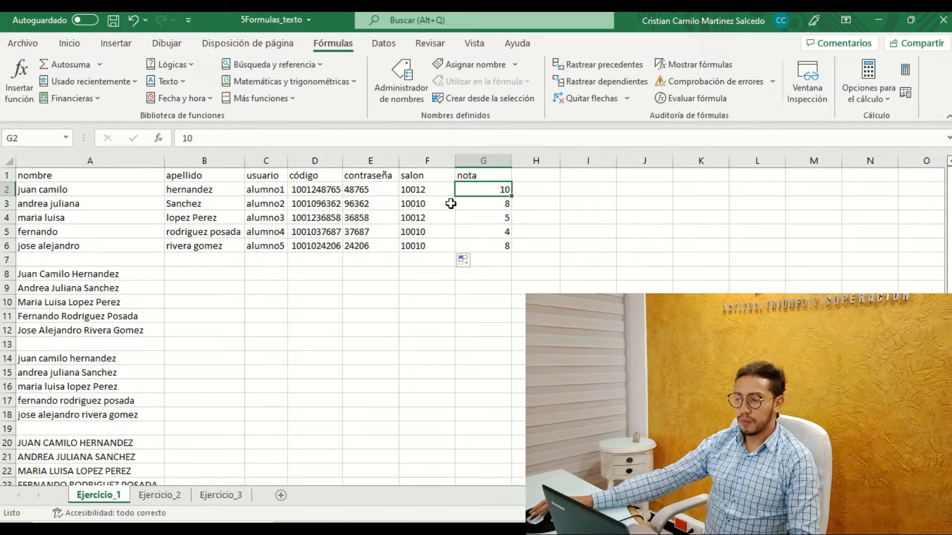
Enter =REPETIR("I";G2) in H2 to draw a bar from the nota value, and fill it down through H6.
{"action": "left_click", "coordinate": [76, 44]}
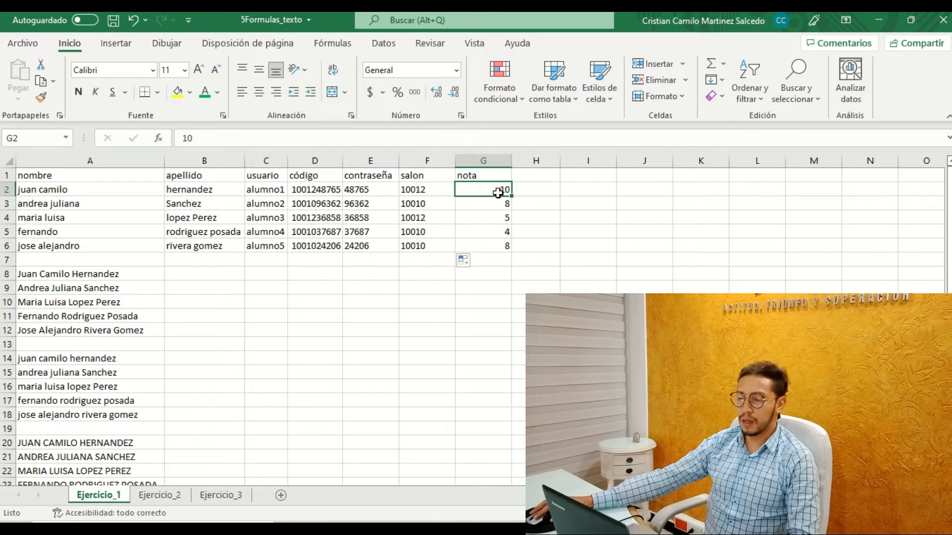
{"action": "left_click", "coordinate": [527, 191]}
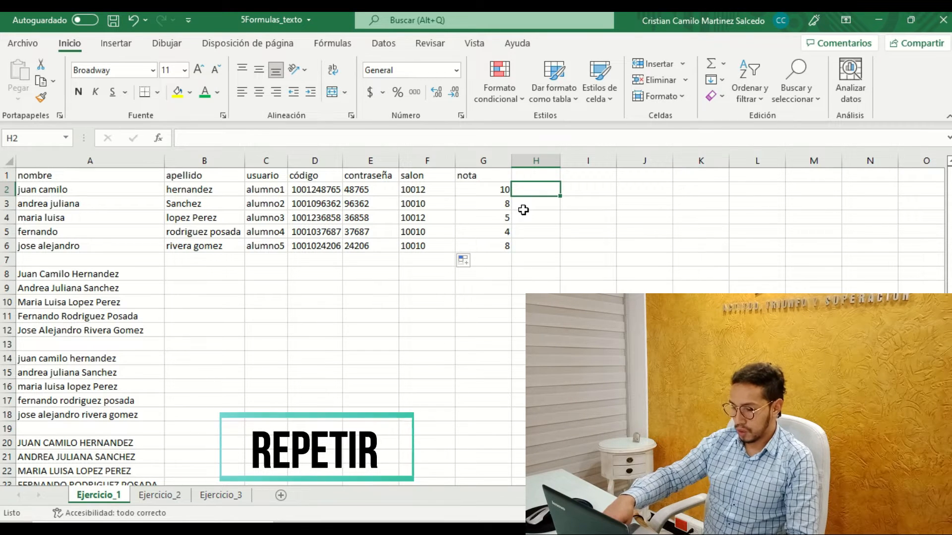
{"action": "type", "text": "="}
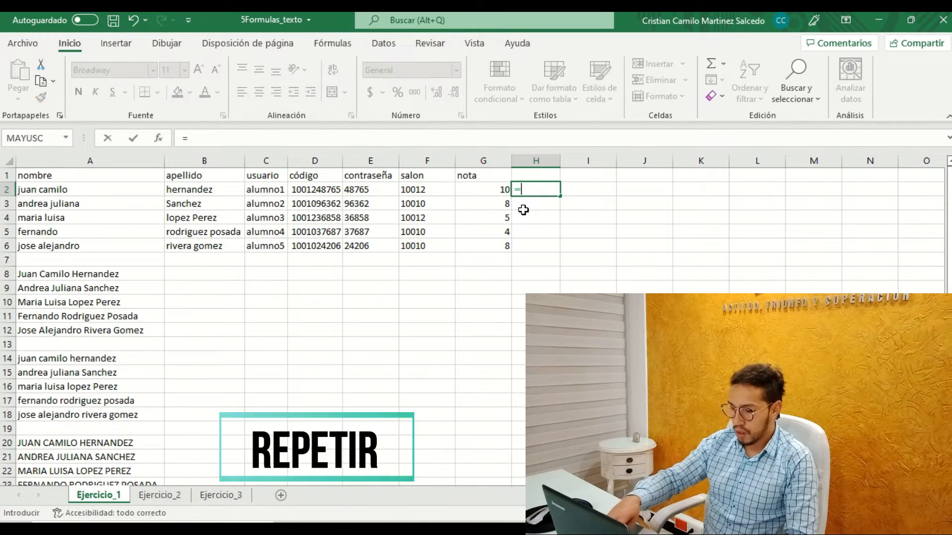
{"action": "type", "text": "re"}
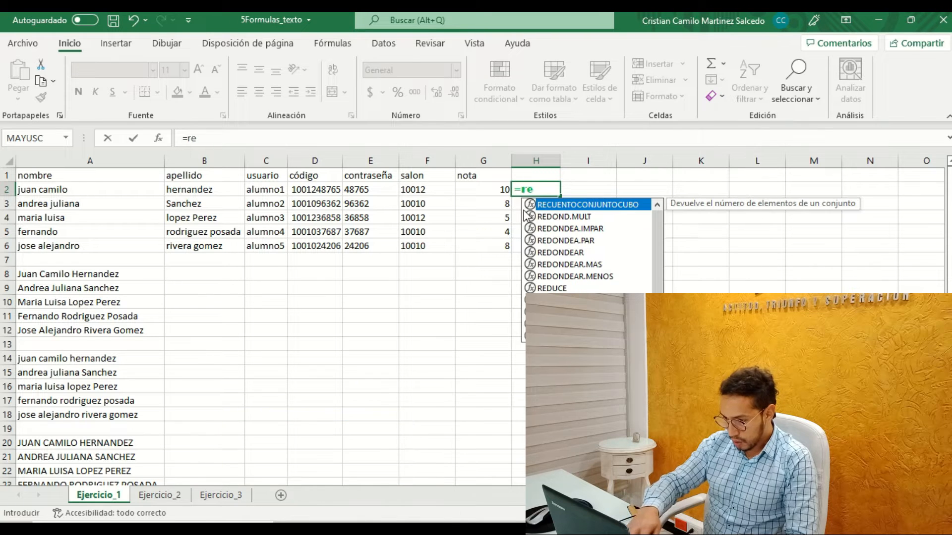
{"action": "type", "text": "pe"}
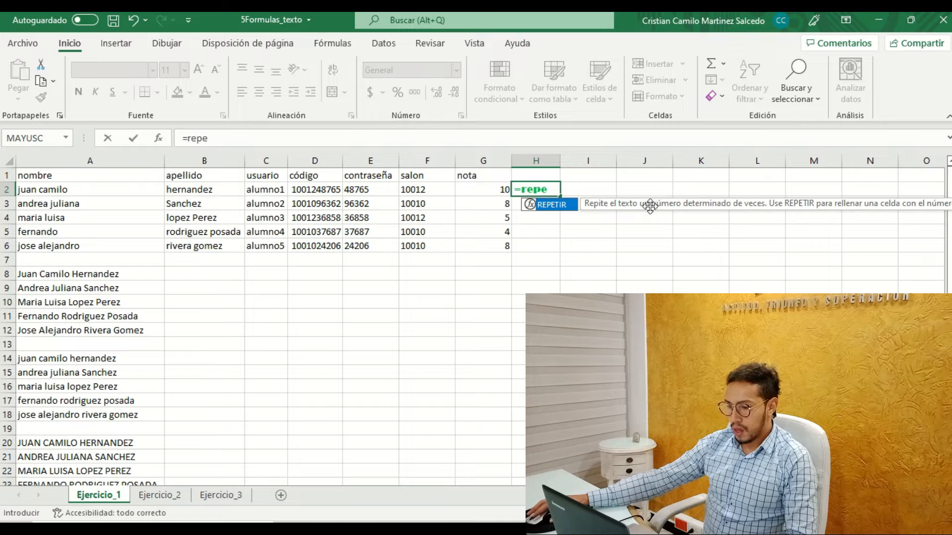
{"action": "double_click", "coordinate": [574, 206]}
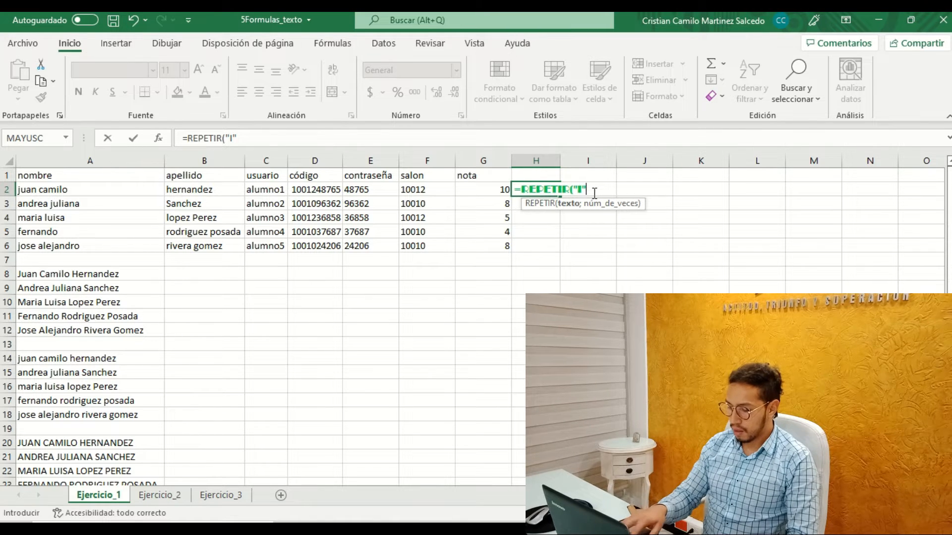
{"action": "type", "text": ";"}
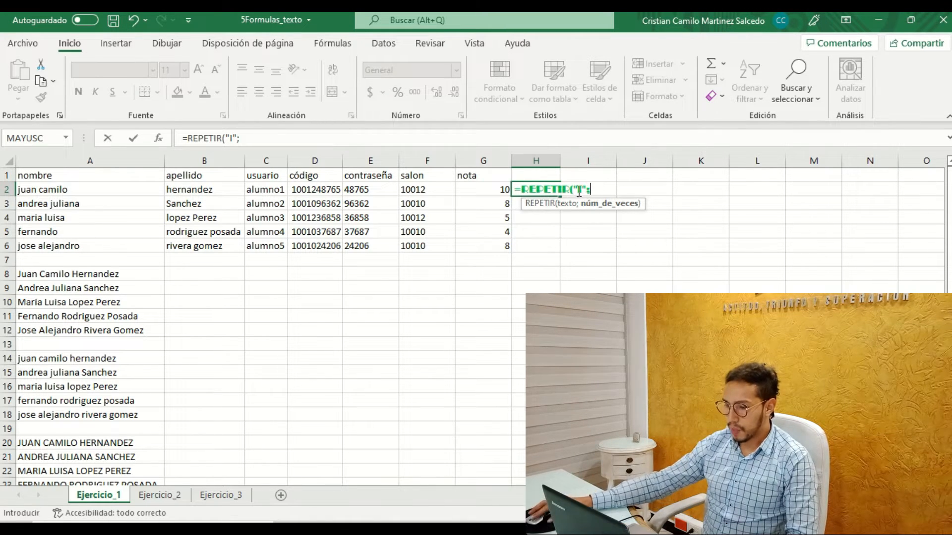
{"action": "left_click", "coordinate": [503, 189]}
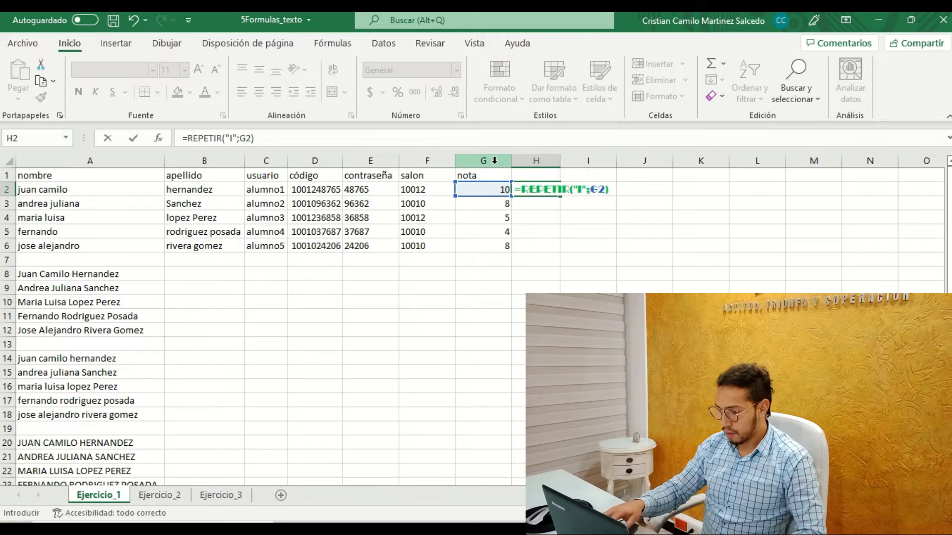
{"action": "key", "text": "Return"}
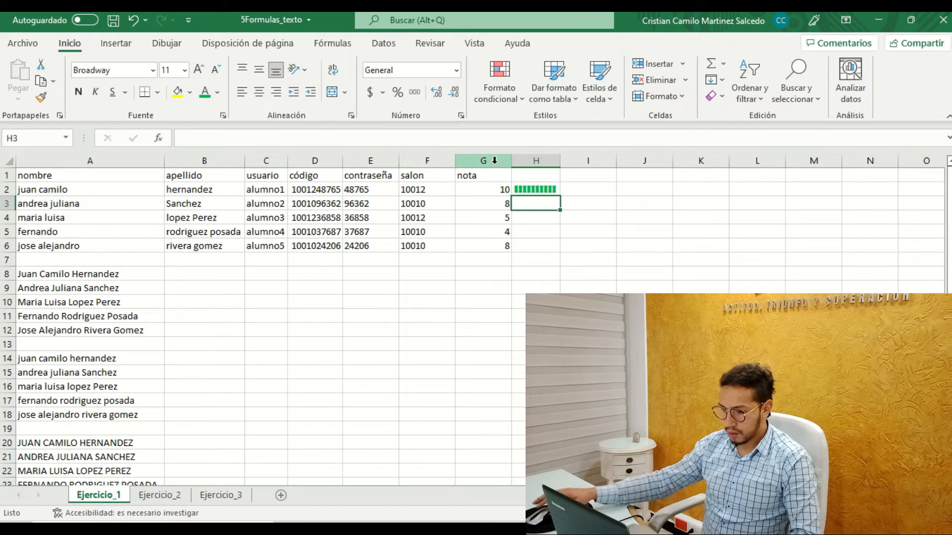
{"action": "left_click", "coordinate": [538, 182]}
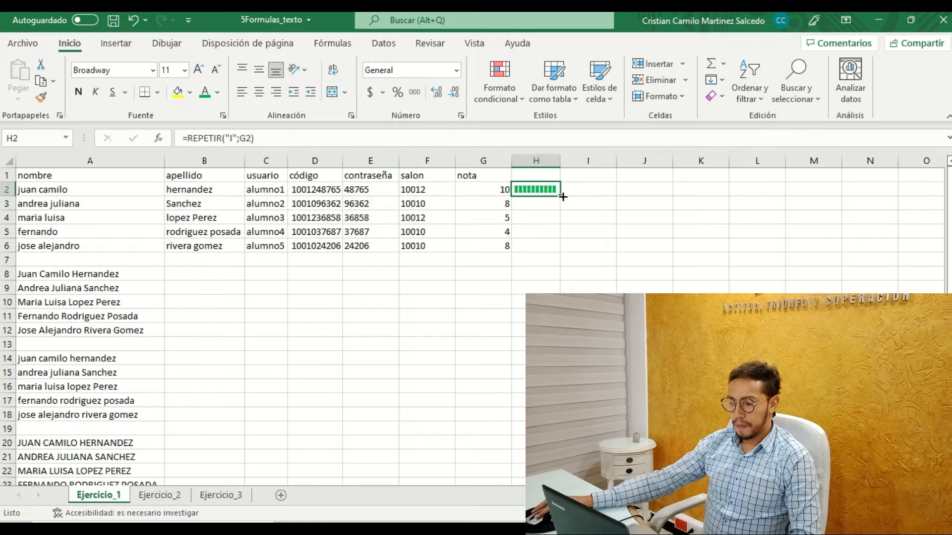
{"action": "left_click_drag", "start_coordinate": [562, 196], "coordinate": [556, 249]}
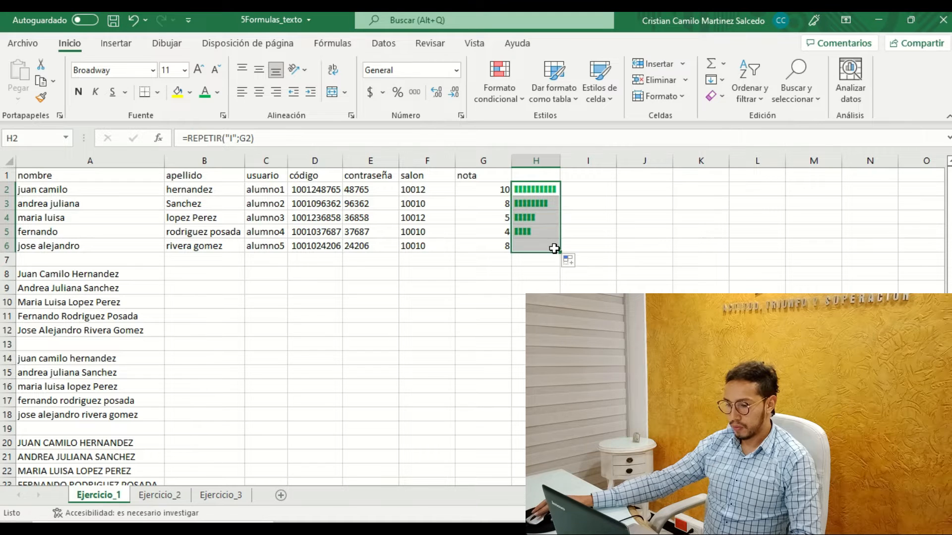
Check the REPETIR bars in H2:H6 against the corresponding nota values.
{"action": "left_click", "coordinate": [551, 204]}
{"action": "left_click", "coordinate": [536, 192]}
{"action": "left_click", "coordinate": [533, 205]}
{"action": "left_click", "coordinate": [532, 218]}
{"action": "left_click", "coordinate": [529, 232]}
{"action": "left_click", "coordinate": [529, 245]}
{"action": "left_click", "coordinate": [529, 233]}
{"action": "left_click", "coordinate": [534, 193]}
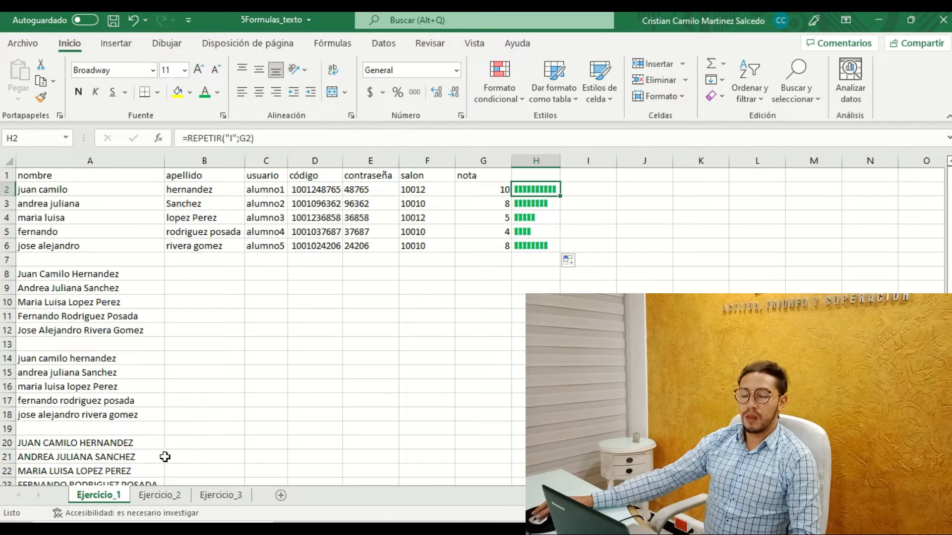
Open the Ejercicio_2 sheet and inspect the spacing in the nombre and apellido entries, along with the salon column.
{"action": "left_click", "coordinate": [146, 496]}
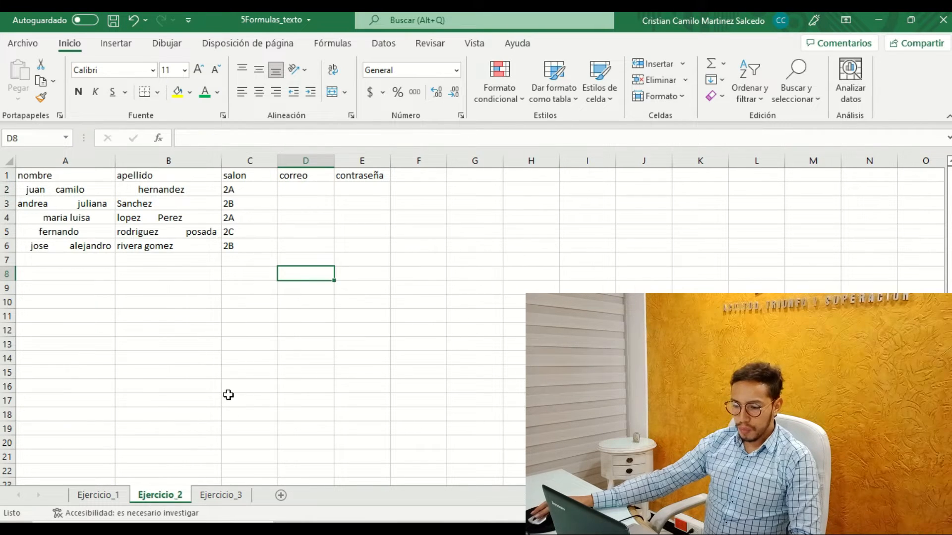
{"action": "left_click", "coordinate": [83, 189]}
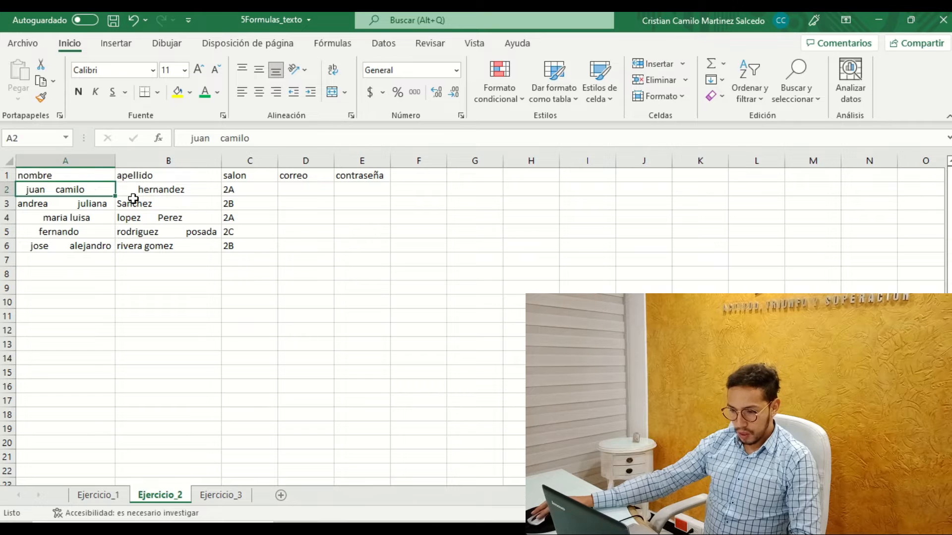
{"action": "left_click", "coordinate": [176, 192]}
{"action": "left_click", "coordinate": [242, 188]}
{"action": "left_click", "coordinate": [69, 195]}
{"action": "left_click", "coordinate": [67, 205]}
{"action": "left_click", "coordinate": [68, 219]}
{"action": "left_click", "coordinate": [69, 234]}
{"action": "left_click", "coordinate": [70, 247]}
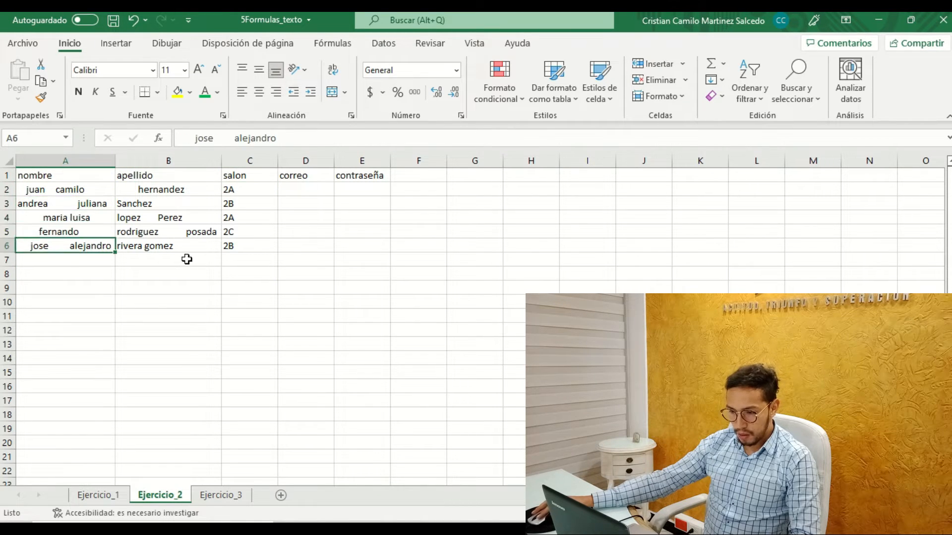
{"action": "left_click", "coordinate": [194, 235]}
{"action": "left_click", "coordinate": [200, 218]}
{"action": "left_click", "coordinate": [189, 204]}
{"action": "left_click", "coordinate": [177, 188]}
{"action": "left_click", "coordinate": [70, 187]}
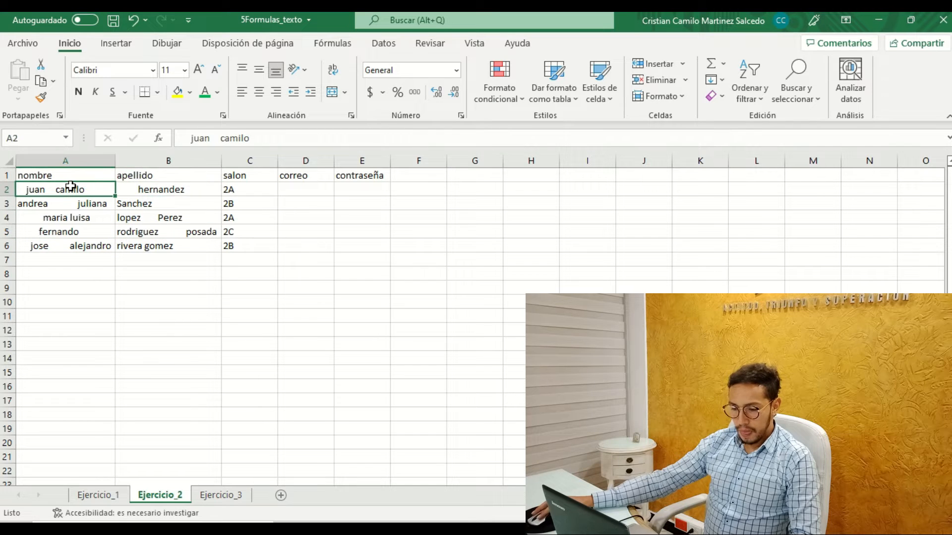
Examine the nombre and apellido entries on Ejercicio_2, along with the empty correo and contraseña columns.
{"action": "left_click", "coordinate": [76, 203]}
{"action": "left_click", "coordinate": [68, 220]}
{"action": "left_click", "coordinate": [68, 232]}
{"action": "left_click", "coordinate": [69, 245]}
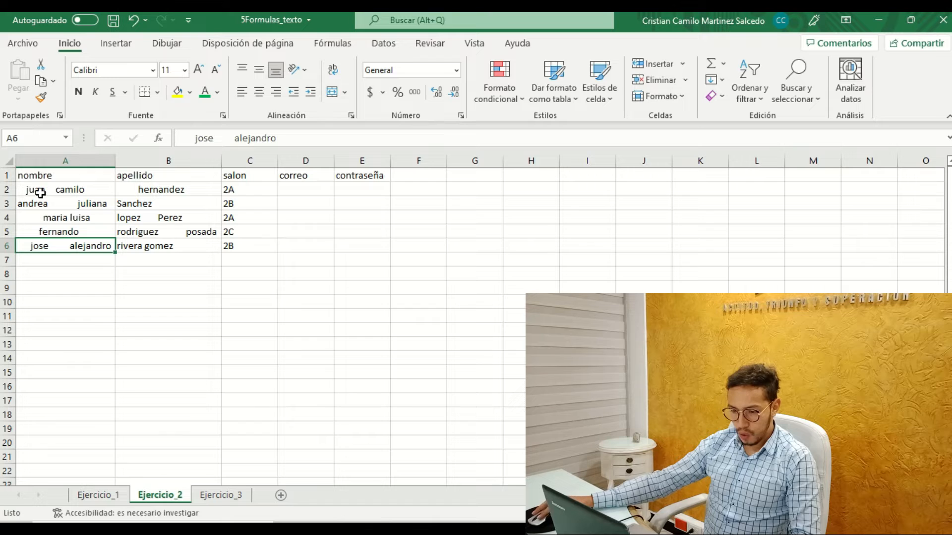
{"action": "left_click", "coordinate": [177, 189]}
{"action": "left_click", "coordinate": [196, 203]}
{"action": "left_click", "coordinate": [169, 218]}
{"action": "left_click", "coordinate": [153, 231]}
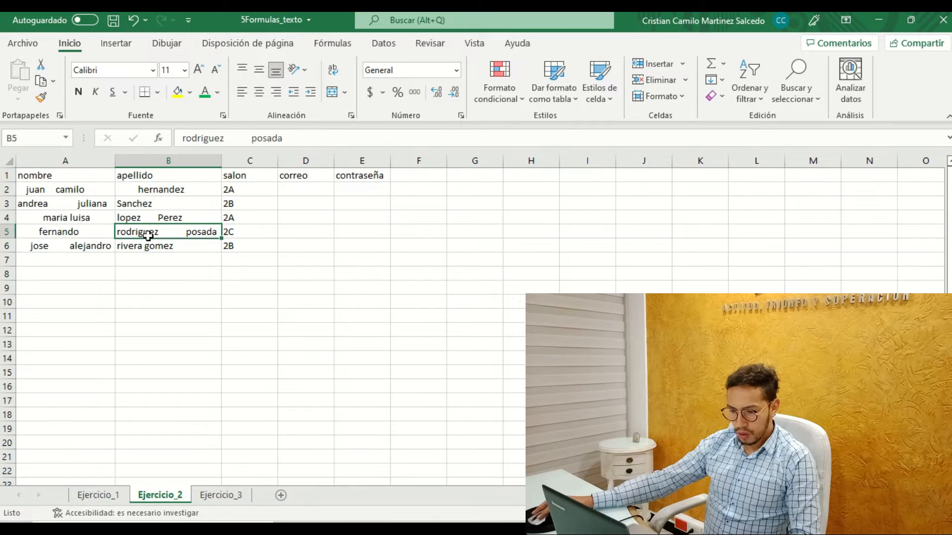
{"action": "left_click", "coordinate": [300, 188]}
{"action": "left_click", "coordinate": [357, 187]}
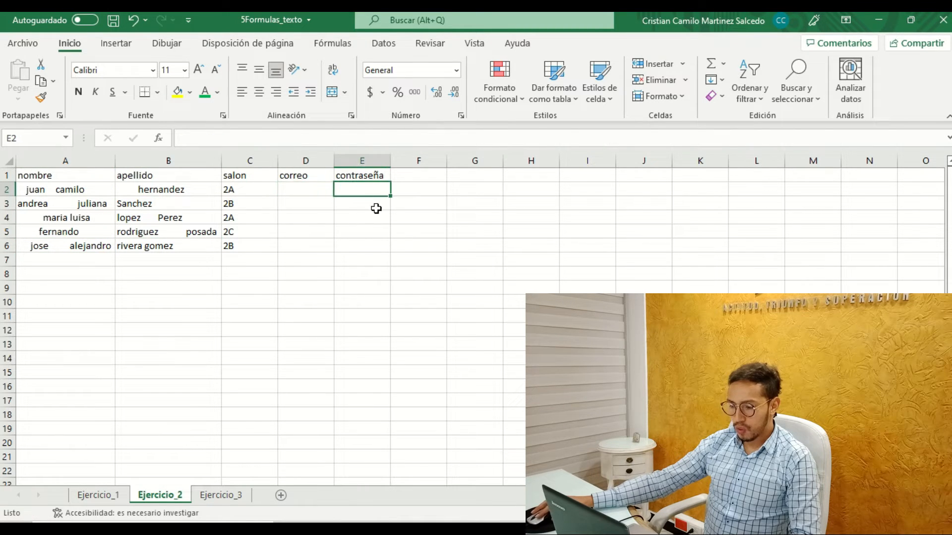
{"action": "left_click", "coordinate": [79, 288]}
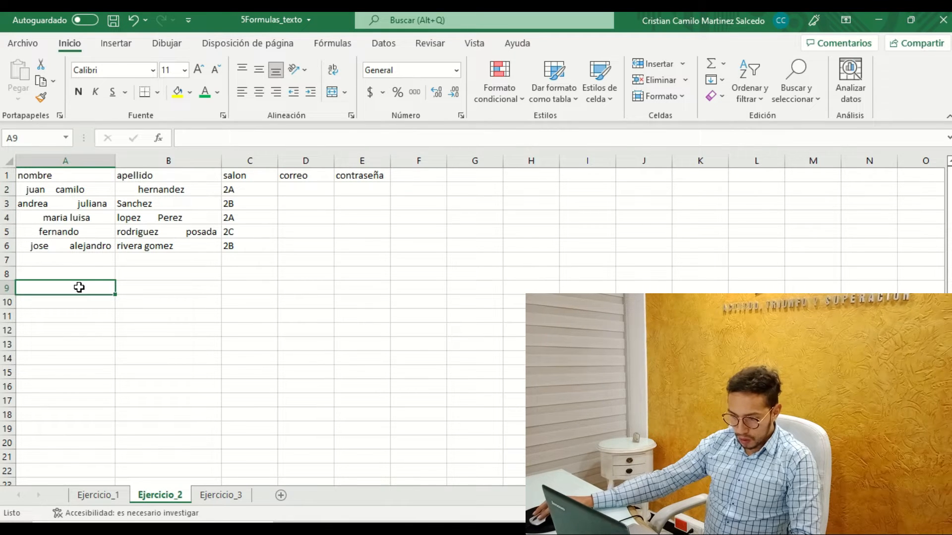
Return to Ejercicio_1 and examine the student table A1:H6, checking the formulas in the contraseña column.
{"action": "left_click", "coordinate": [126, 495]}
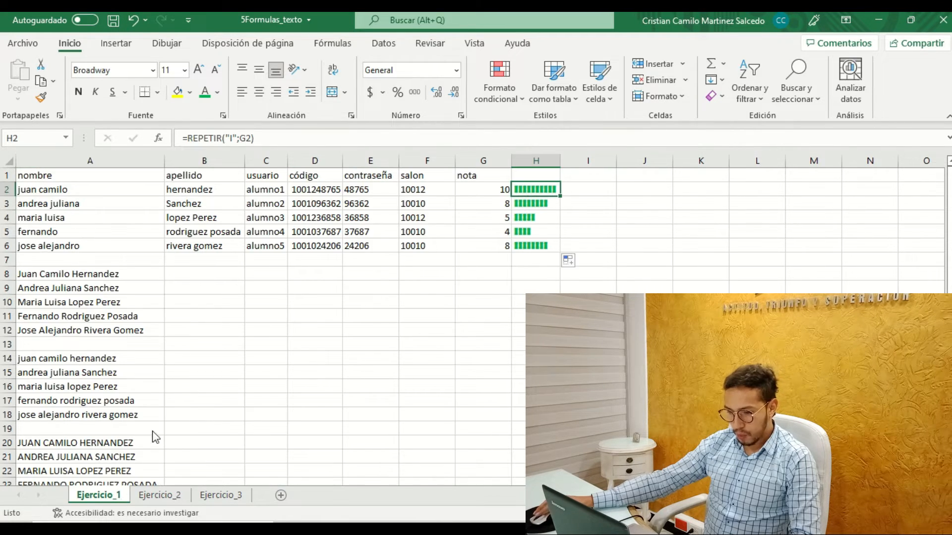
{"action": "left_click_drag", "start_coordinate": [47, 177], "coordinate": [64, 233]}
{"action": "left_click", "coordinate": [515, 243], "text": "shift"}
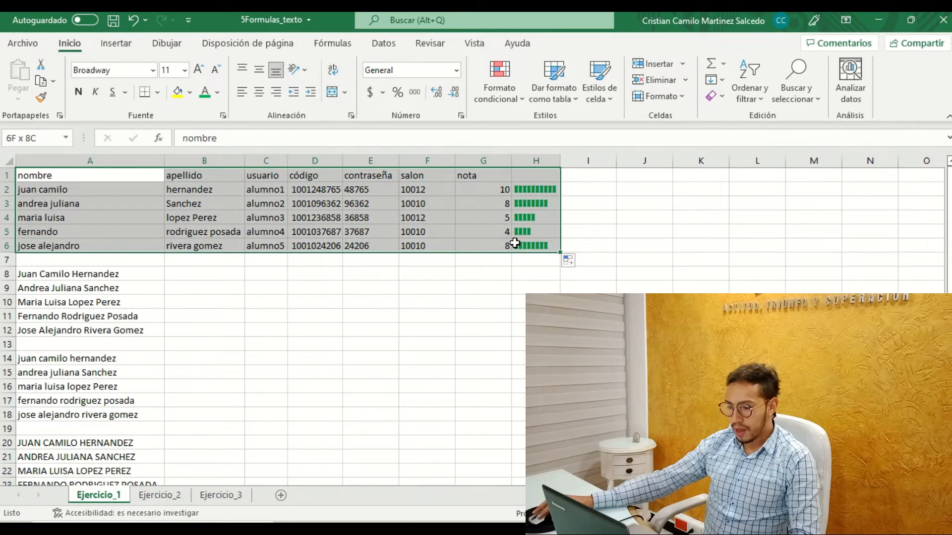
{"action": "left_click", "coordinate": [370, 209]}
{"action": "left_click", "coordinate": [414, 189]}
{"action": "left_click", "coordinate": [357, 192]}
{"action": "left_click", "coordinate": [363, 221]}
{"action": "left_click", "coordinate": [361, 244]}
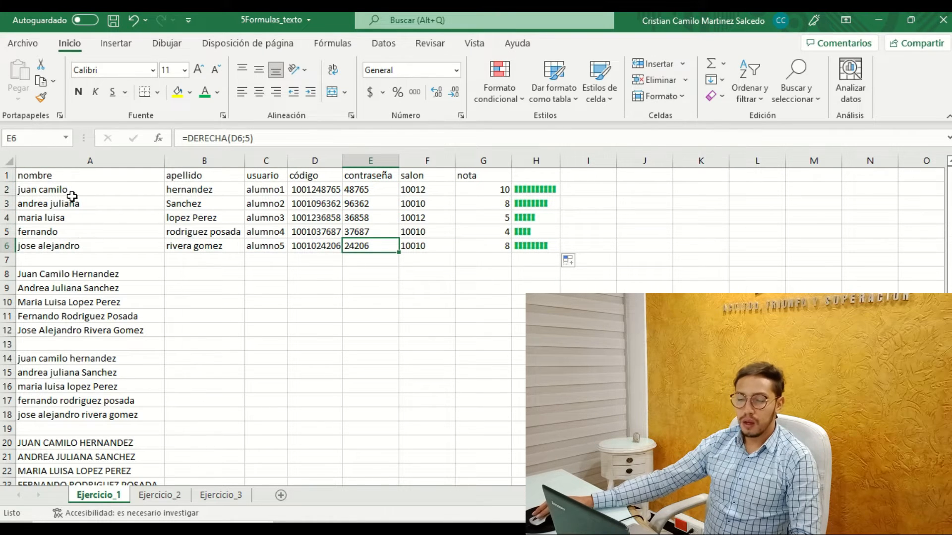
Inspect the código values in D2:D6 and the salon formula in F2, and highlight the whole table A1:H6.
{"action": "left_click", "coordinate": [314, 190]}
{"action": "left_click", "coordinate": [316, 204]}
{"action": "left_click", "coordinate": [316, 219]}
{"action": "left_click", "coordinate": [310, 233]}
{"action": "left_click", "coordinate": [310, 248]}
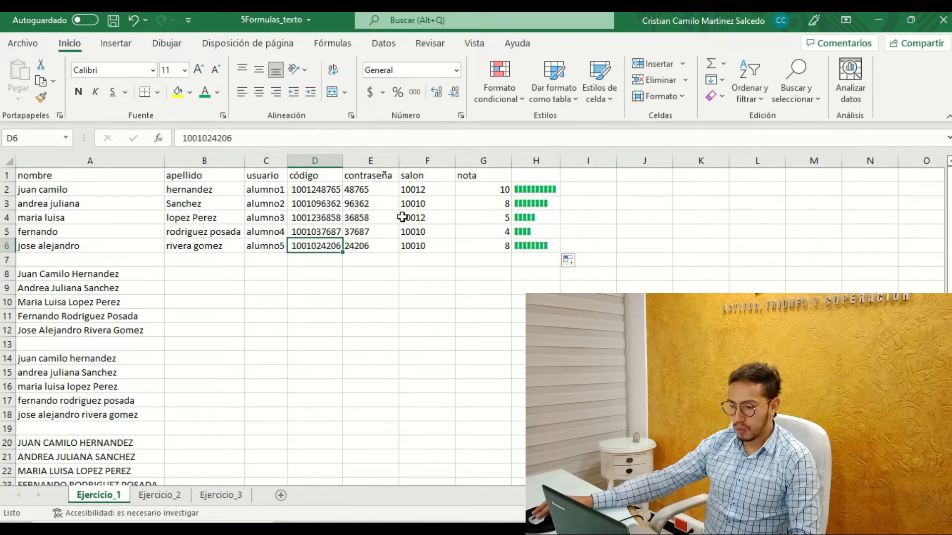
{"action": "left_click", "coordinate": [416, 191]}
{"action": "key", "text": "ctrl+Home"}
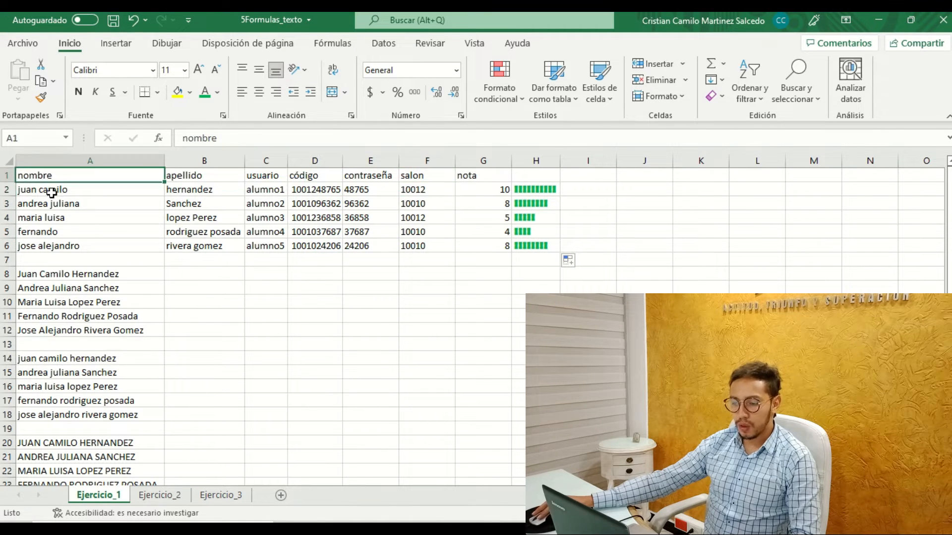
{"action": "left_click", "coordinate": [538, 242], "text": "shift"}
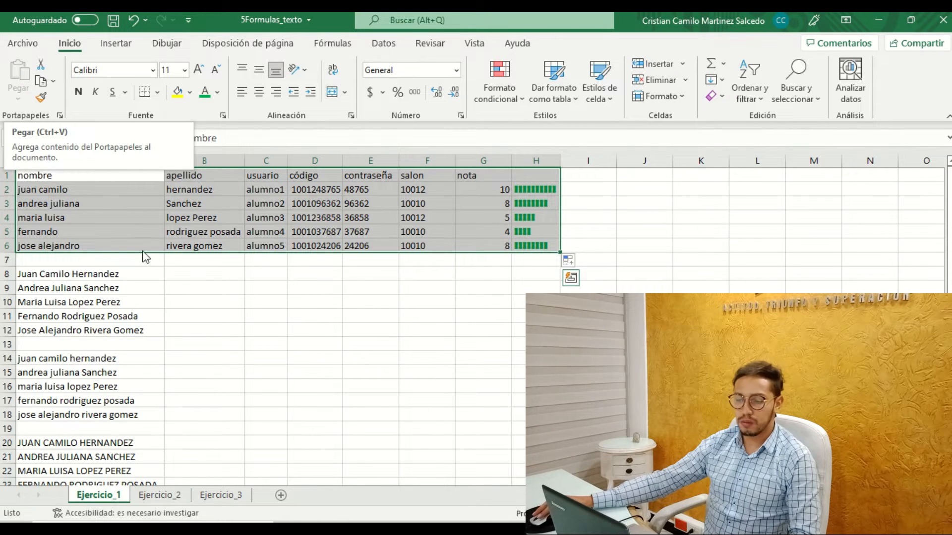
Review how código feeds contraseña and salon and how nota feeds the REPETIR bars, and go back to Ejercicio_2.
{"action": "left_click", "coordinate": [329, 274]}
{"action": "left_click", "coordinate": [347, 247]}
{"action": "left_click", "coordinate": [313, 246]}
{"action": "left_click", "coordinate": [317, 232]}
{"action": "left_click", "coordinate": [372, 245]}
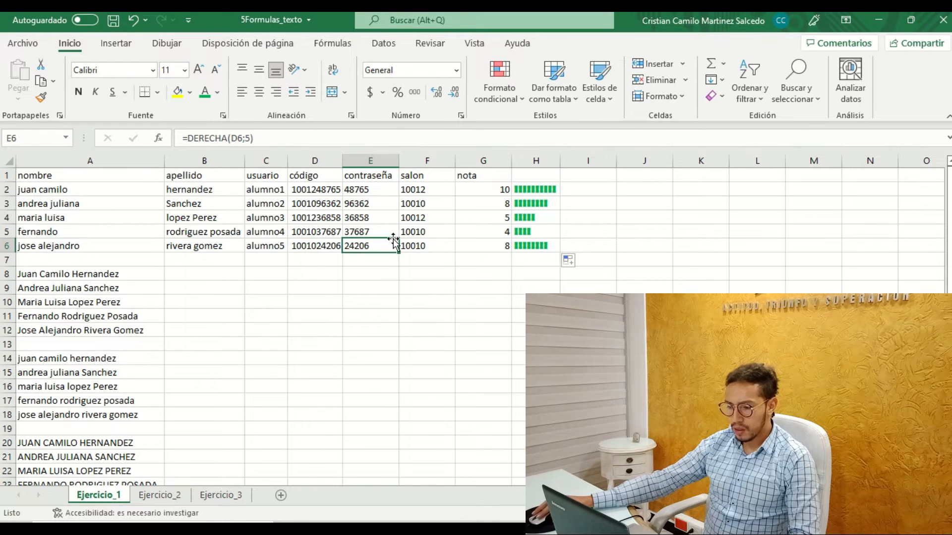
{"action": "left_click", "coordinate": [426, 246]}
{"action": "left_click", "coordinate": [427, 204]}
{"action": "left_click", "coordinate": [429, 190]}
{"action": "left_click", "coordinate": [377, 189]}
{"action": "left_click", "coordinate": [366, 244]}
{"action": "left_click", "coordinate": [489, 193]}
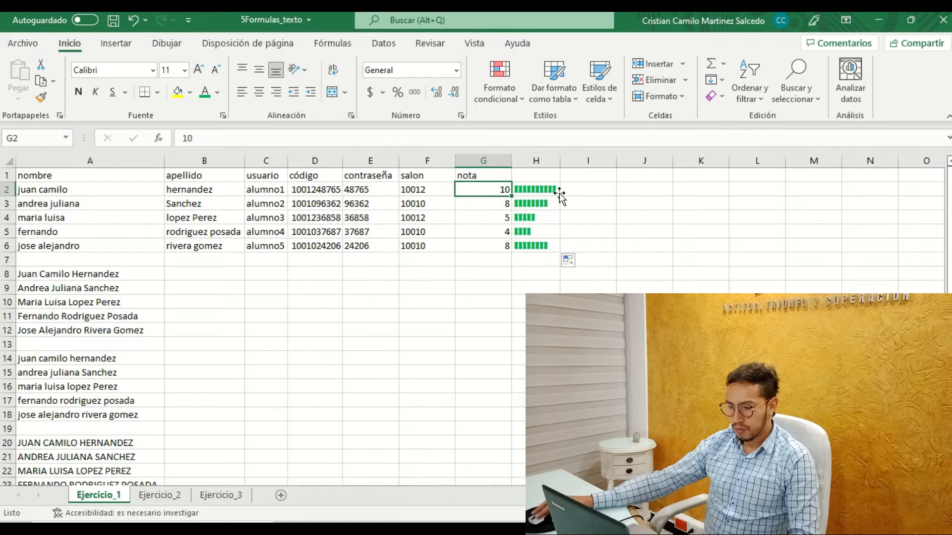
{"action": "left_click", "coordinate": [556, 189]}
{"action": "left_click", "coordinate": [541, 221]}
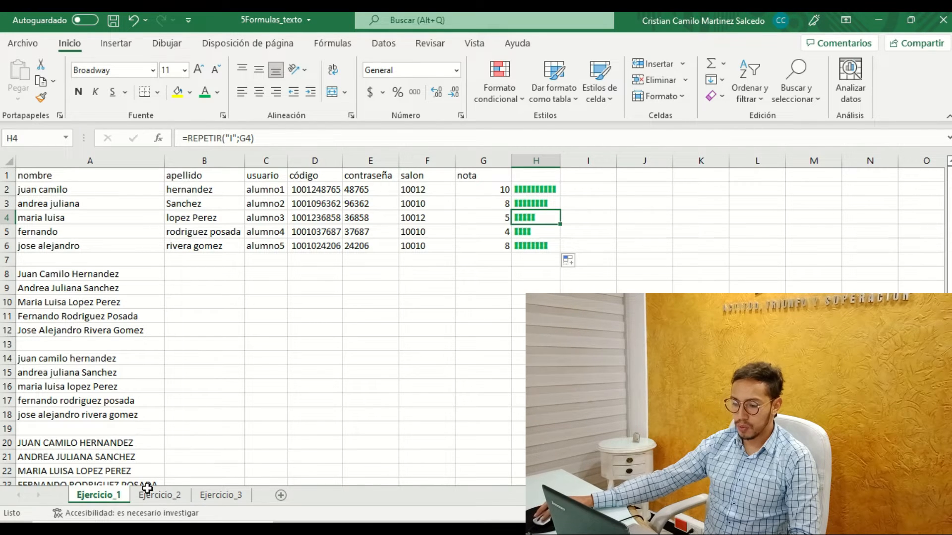
{"action": "left_click", "coordinate": [173, 497]}
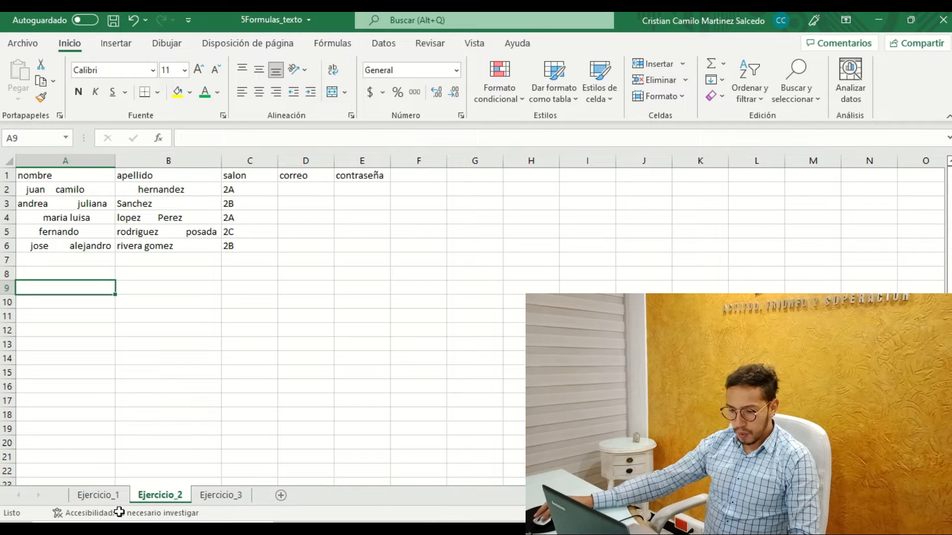
Copy C1:H6 on Ejercicio_1, from usuario through the bars, and paste it as values only starting at B8.
{"action": "left_click", "coordinate": [114, 498]}
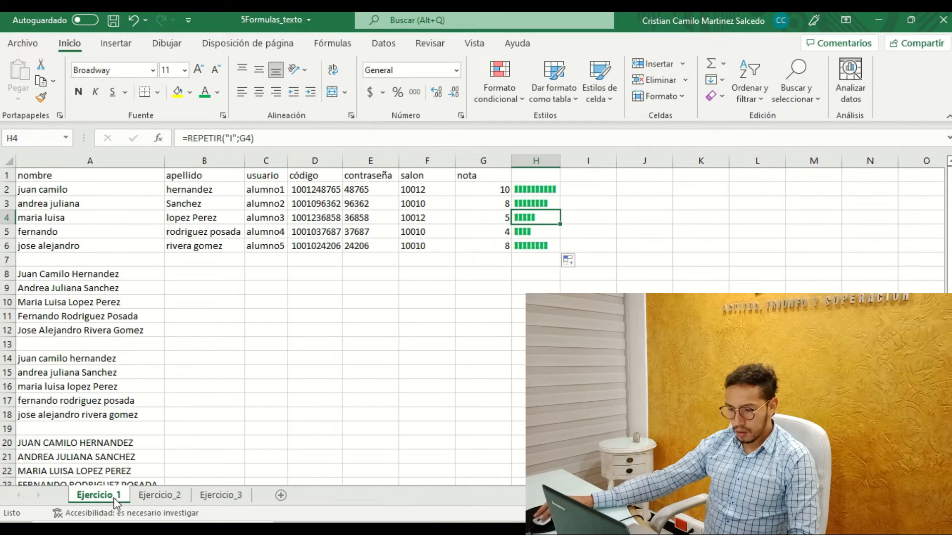
{"action": "left_click", "coordinate": [267, 177]}
{"action": "left_click_drag", "start_coordinate": [484, 267], "coordinate": [520, 239]}
{"action": "key", "text": "ctrl+c"}
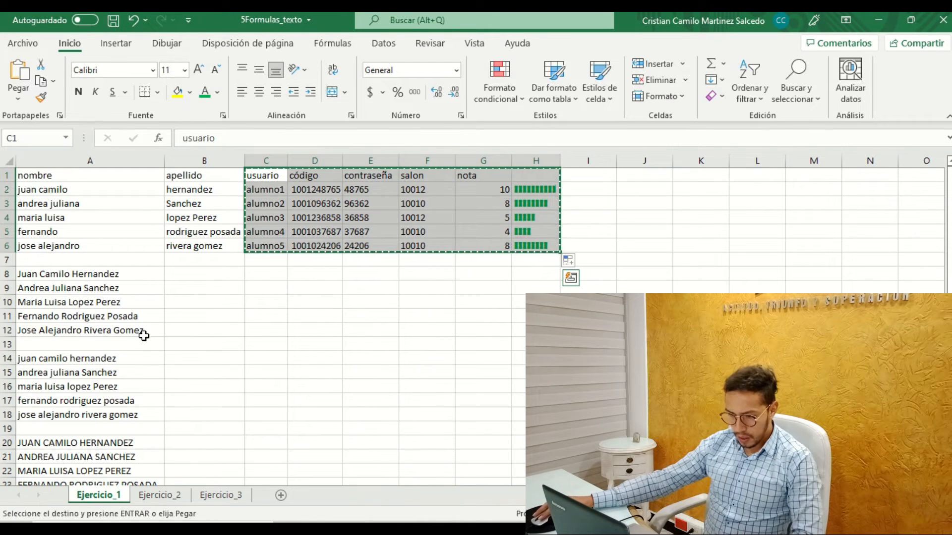
{"action": "left_click", "coordinate": [198, 273]}
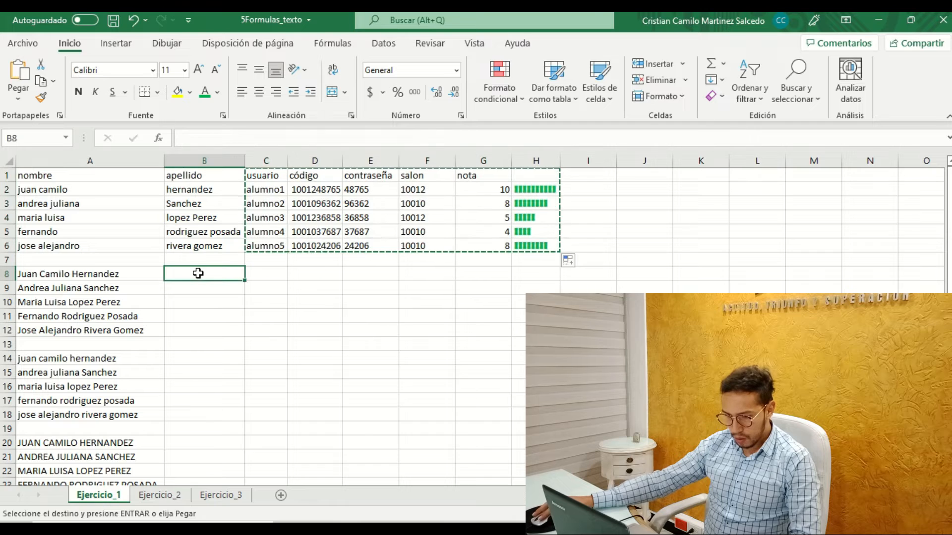
{"action": "right_click", "coordinate": [198, 273]}
{"action": "left_click", "coordinate": [20, 101]}
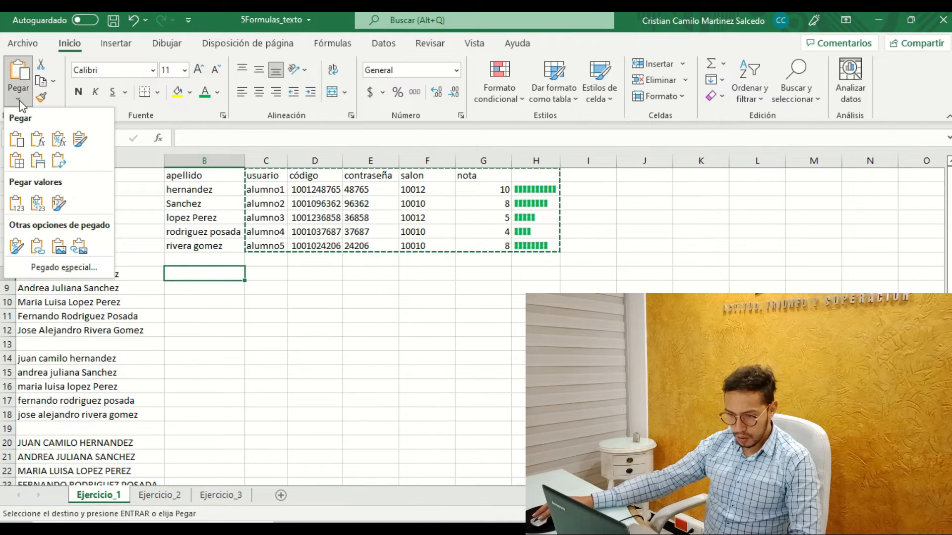
{"action": "left_click", "coordinate": [17, 208]}
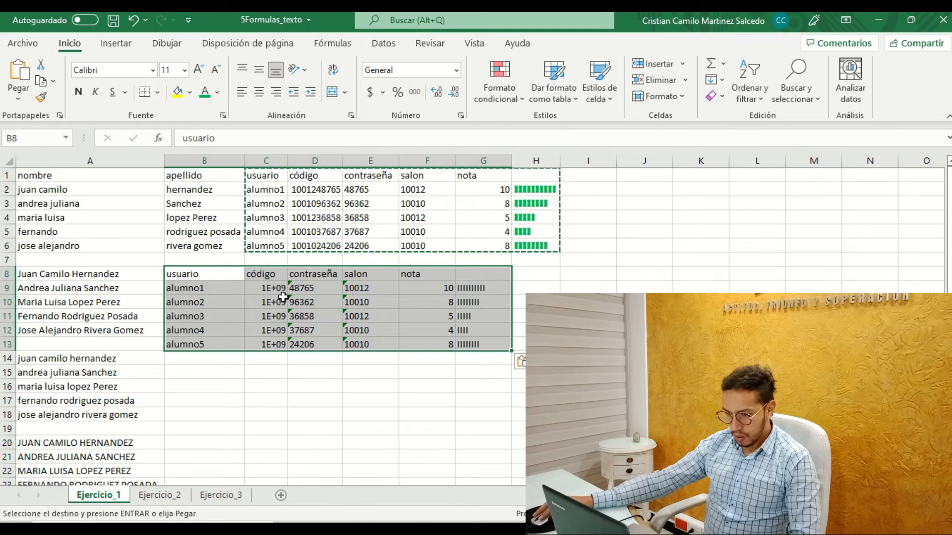
Fit column C to its widest código and slightly narrow column D.
{"action": "left_click", "coordinate": [365, 384]}
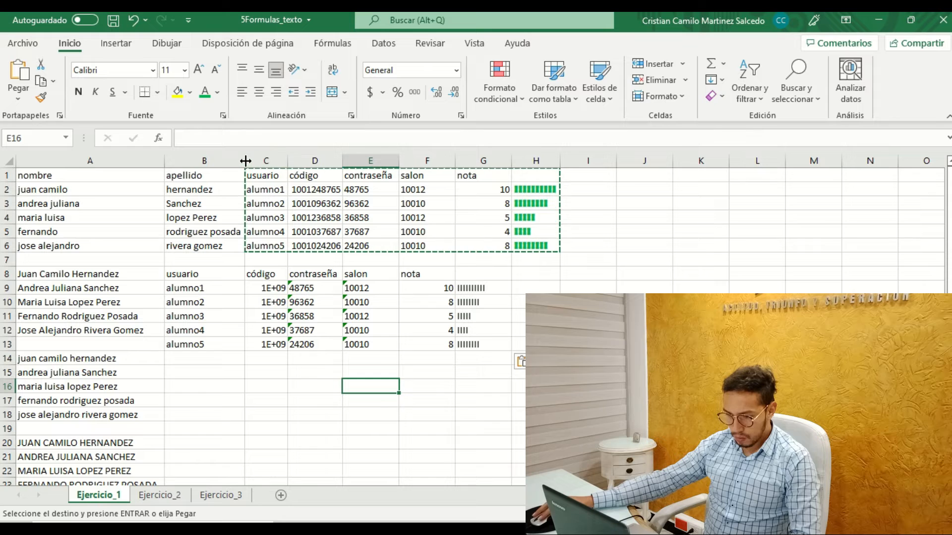
{"action": "double_click", "coordinate": [288, 160]}
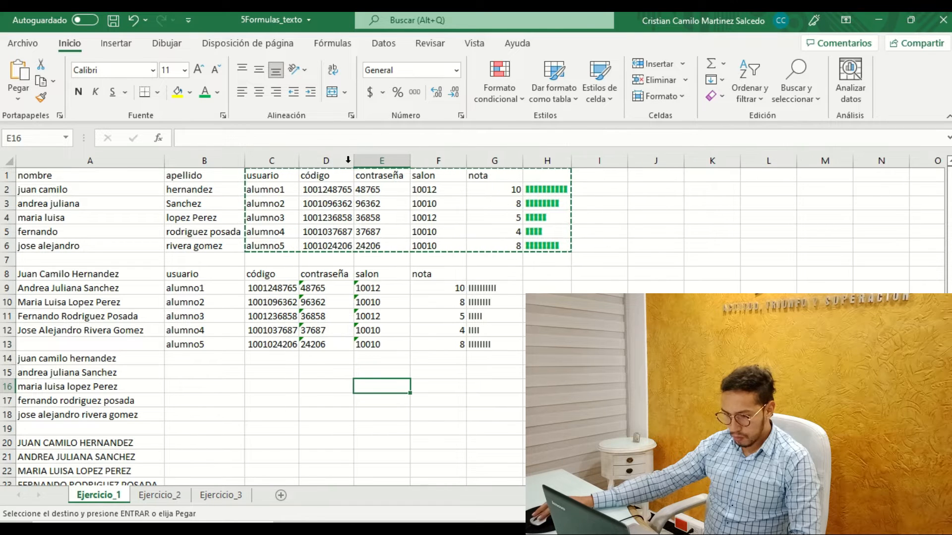
{"action": "left_click_drag", "start_coordinate": [357, 157], "coordinate": [356, 158]}
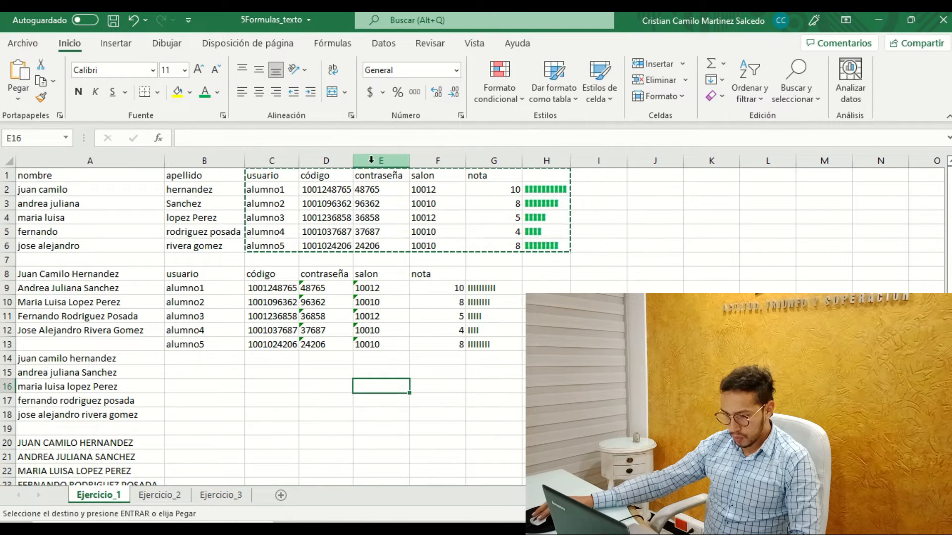
Ignore the number-stored-as-text error on the first pasted contraseña in D9.
{"action": "left_click", "coordinate": [390, 292]}
{"action": "left_click", "coordinate": [368, 301]}
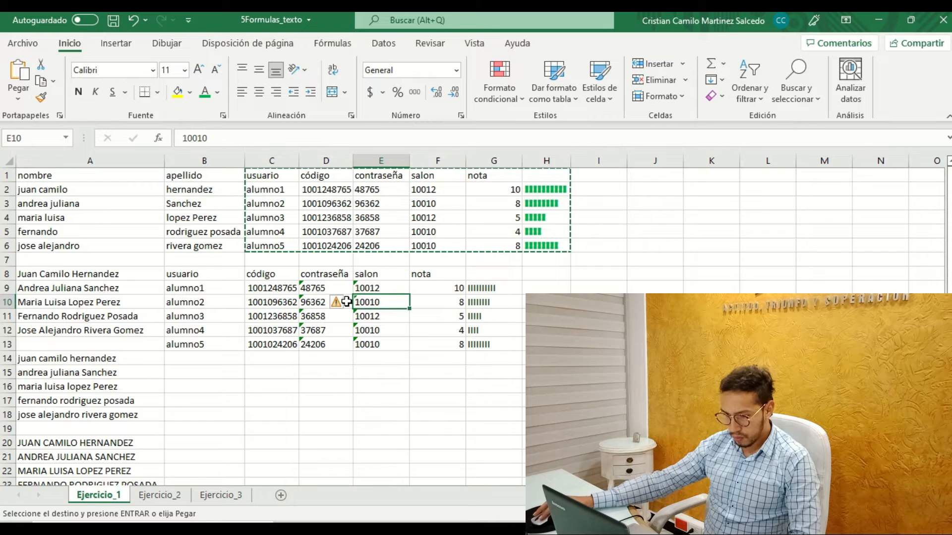
{"action": "left_click", "coordinate": [315, 290]}
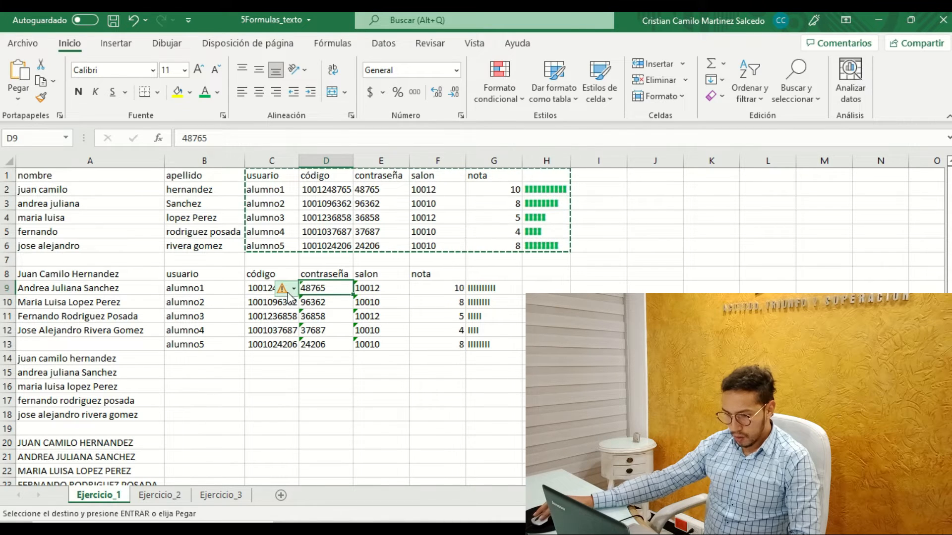
{"action": "left_click", "coordinate": [293, 289]}
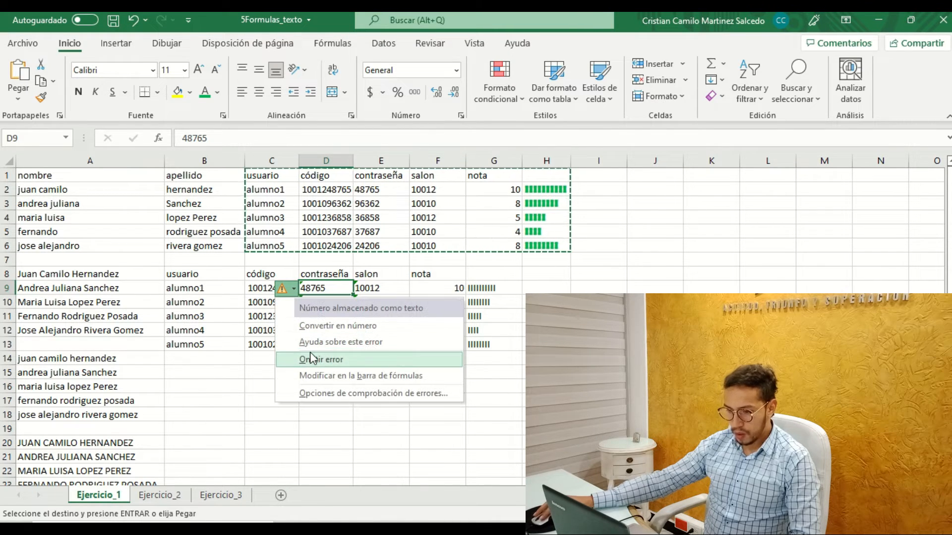
{"action": "left_click", "coordinate": [310, 355]}
{"action": "left_click", "coordinate": [271, 290]}
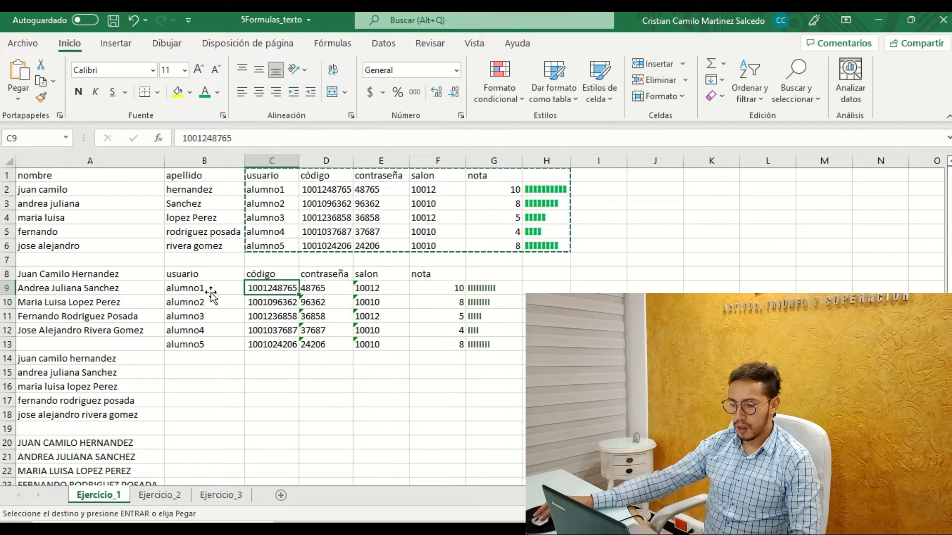
Undo the column width changes and the values pasted at B8.
{"action": "left_click_drag", "start_coordinate": [63, 279], "coordinate": [510, 347]}
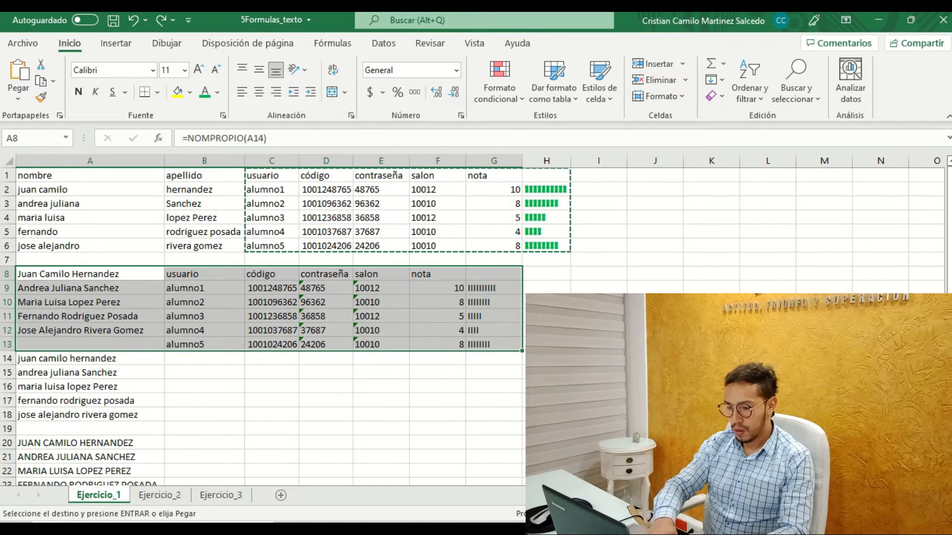
{"action": "key", "text": "ctrl+z"}
{"action": "key", "text": "ctrl+z"}
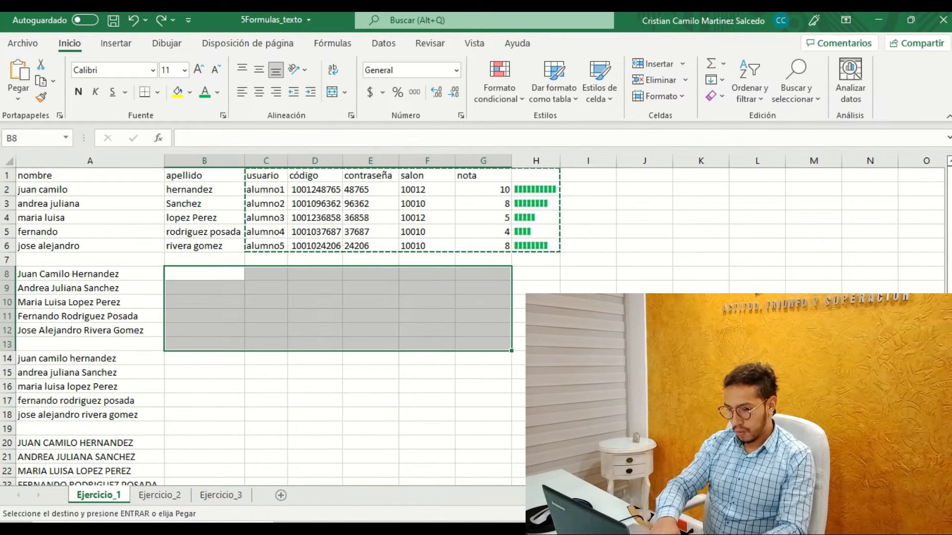
{"action": "left_click", "coordinate": [362, 372]}
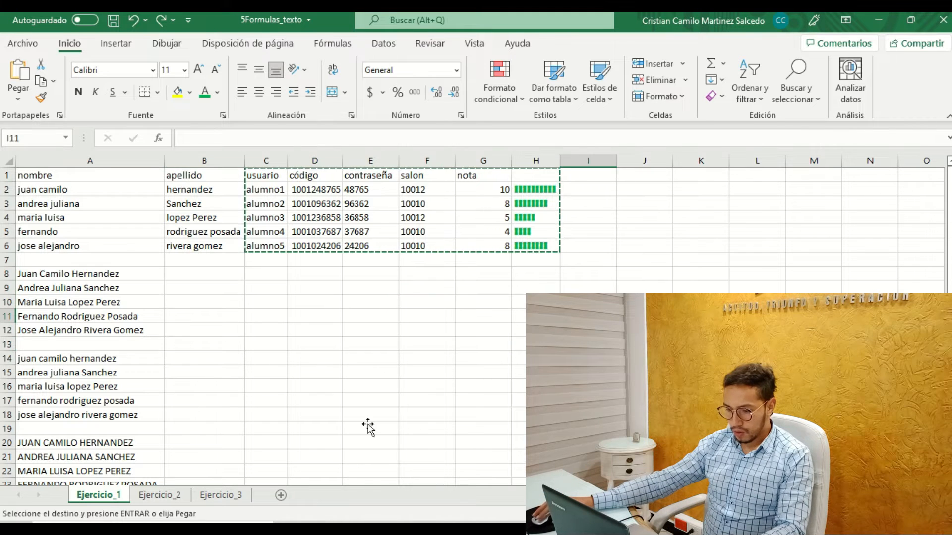
Open the Ejercicio_2 sheet and examine the extra spaces in the nombre entries A2:A6.
{"action": "left_click", "coordinate": [142, 498]}
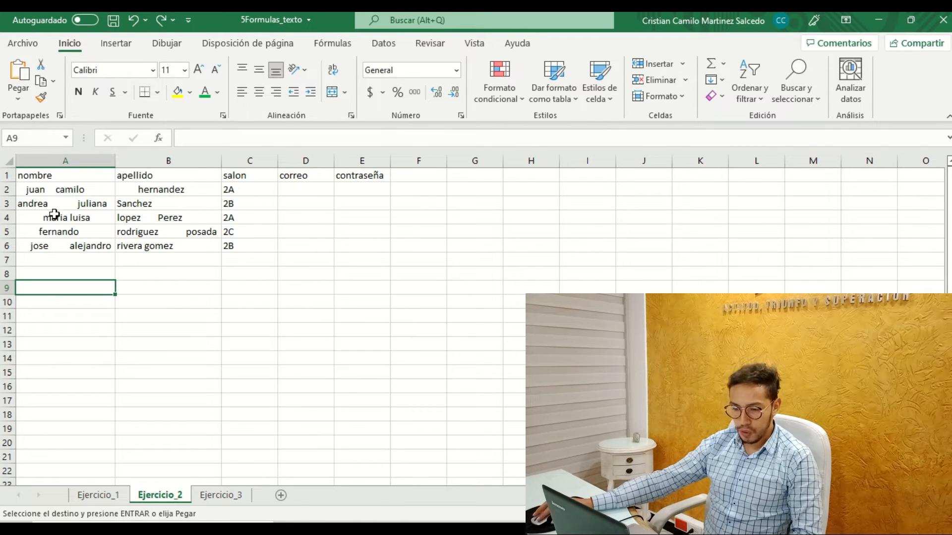
{"action": "left_click", "coordinate": [33, 190]}
{"action": "left_click", "coordinate": [57, 203]}
{"action": "left_click", "coordinate": [57, 220]}
{"action": "left_click", "coordinate": [57, 249]}
{"action": "left_click", "coordinate": [59, 232]}
{"action": "left_click", "coordinate": [61, 218]}
{"action": "left_click", "coordinate": [65, 204]}
{"action": "left_click", "coordinate": [69, 189]}
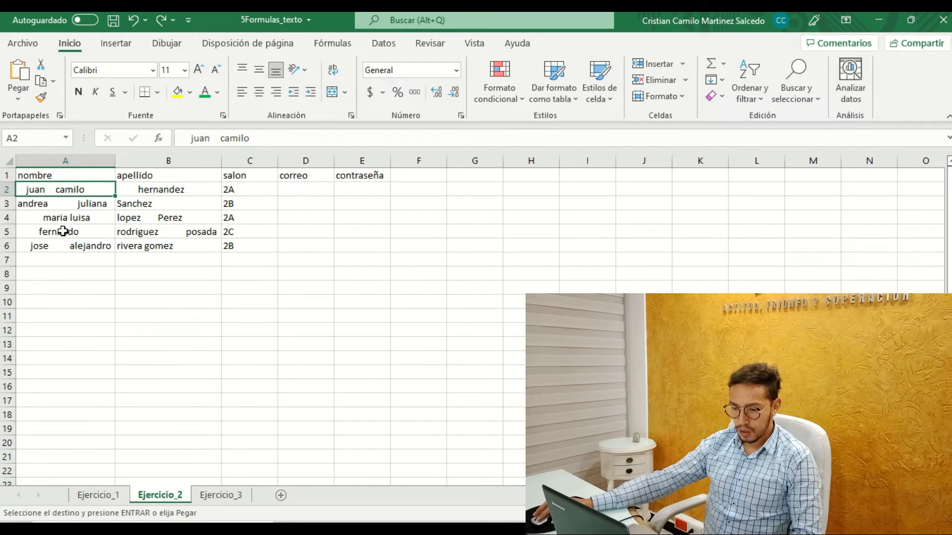
Join A2, a space and B2 in A9 with =CONCAT(A2;" ";B2), and fit column A to its contents.
{"action": "left_click", "coordinate": [60, 275]}
{"action": "left_click", "coordinate": [58, 286]}
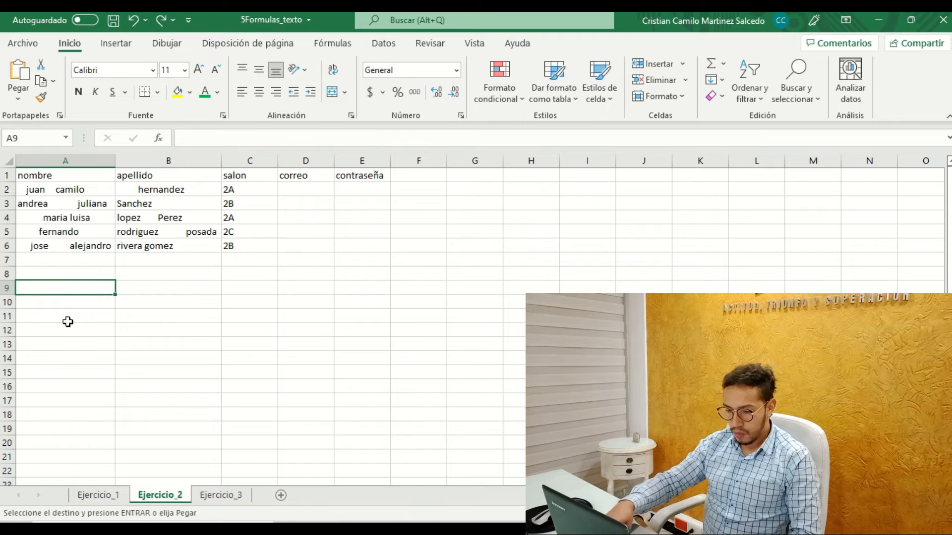
{"action": "type", "text": "=con"}
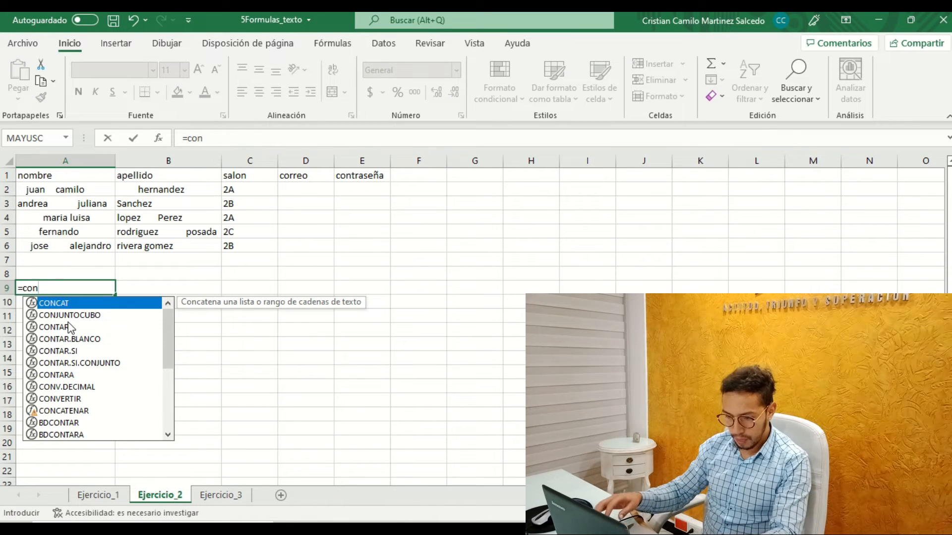
{"action": "key", "text": "Tab"}
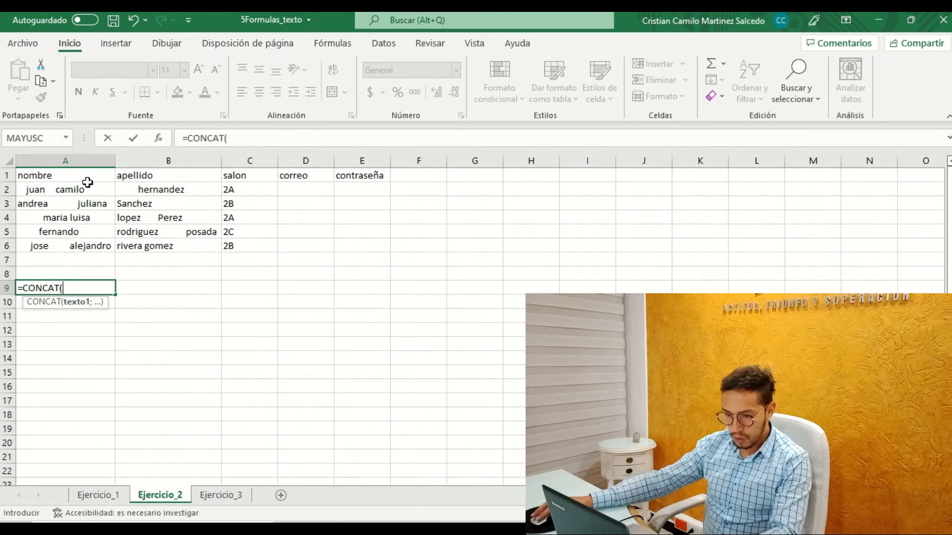
{"action": "left_click", "coordinate": [73, 194]}
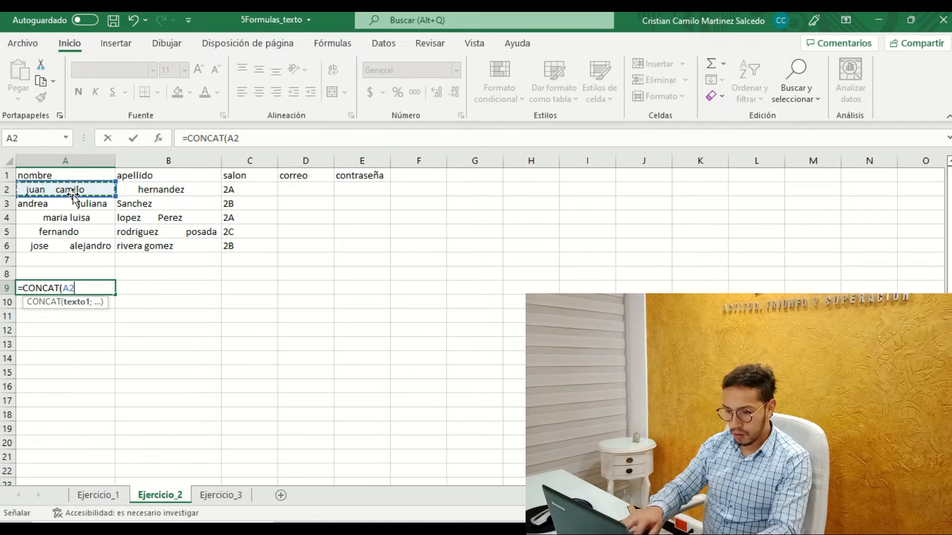
{"action": "type", "text": ";"}
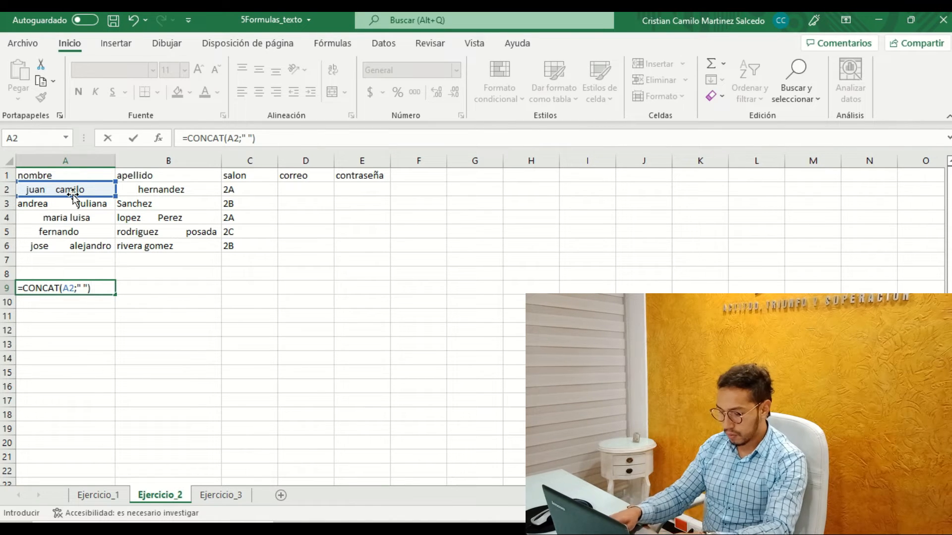
{"action": "type", "text": ";"}
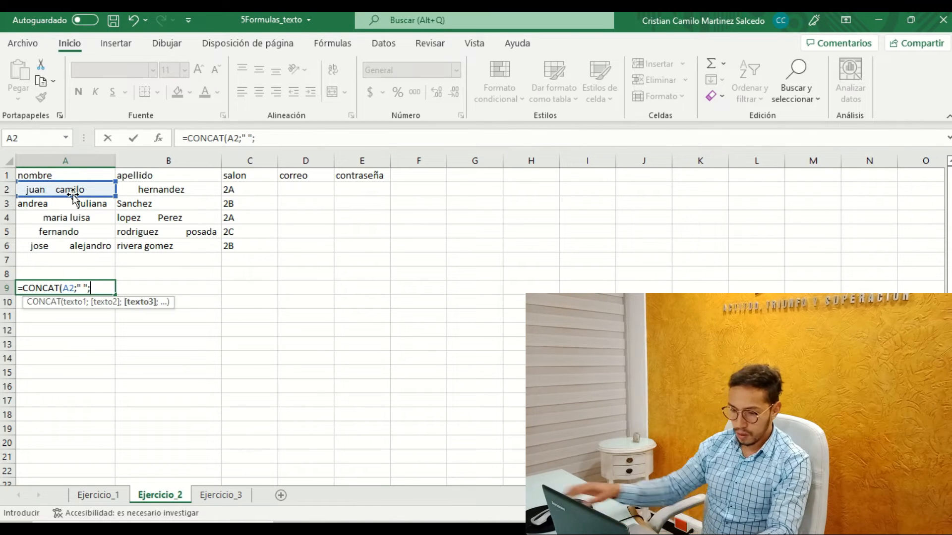
{"action": "left_click", "coordinate": [184, 193]}
{"action": "type", "text": ")"}
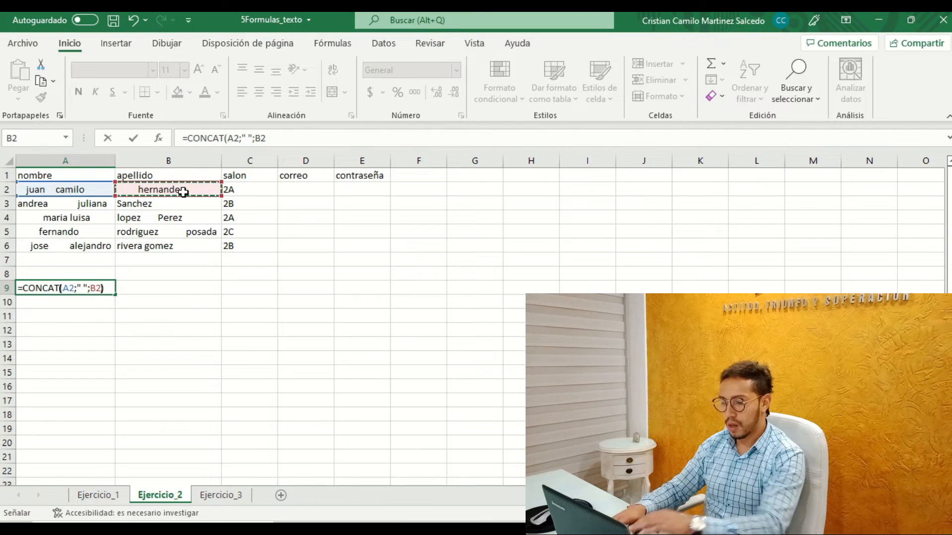
{"action": "key", "text": "Return"}
{"action": "left_click", "coordinate": [93, 284]}
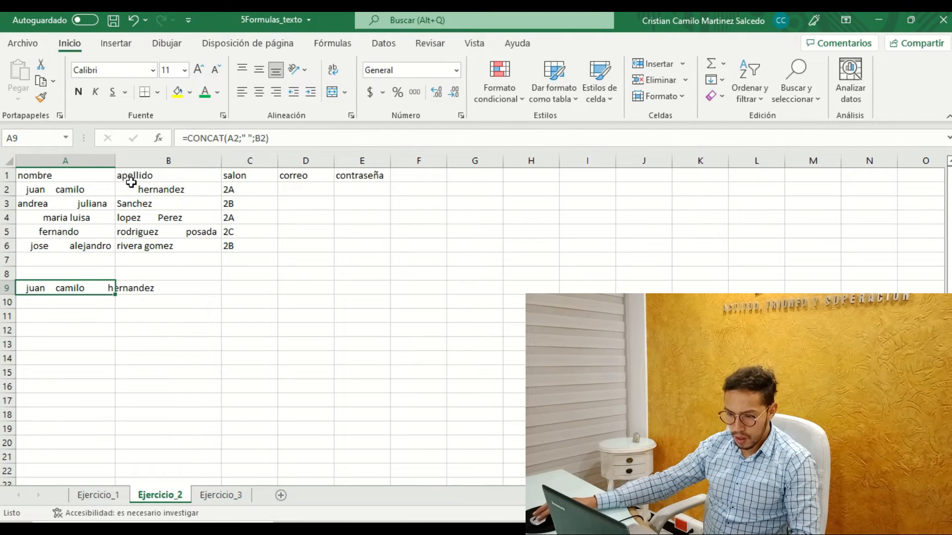
{"action": "double_click", "coordinate": [114, 154]}
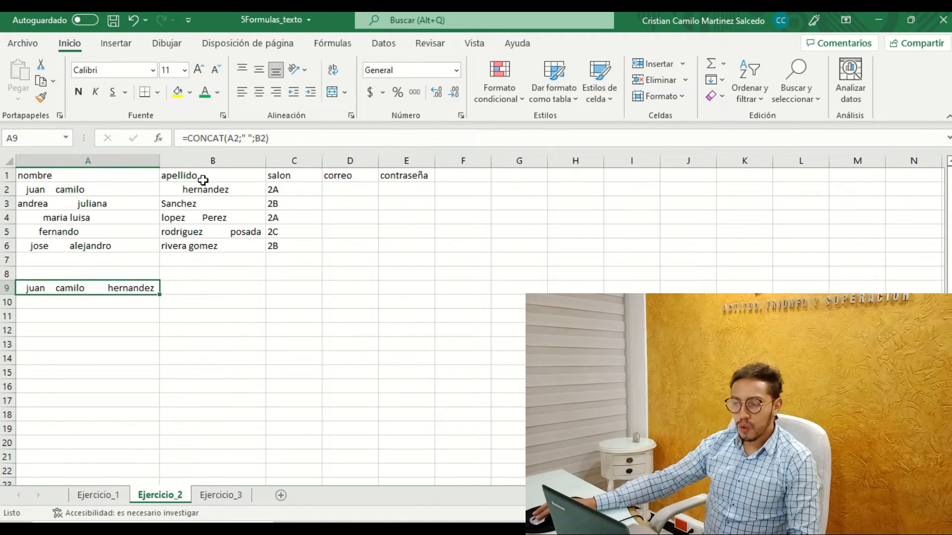
Open the nombre entries in A2 and A4 for editing to inspect the spaces before and between the words.
{"action": "left_click", "coordinate": [49, 191]}
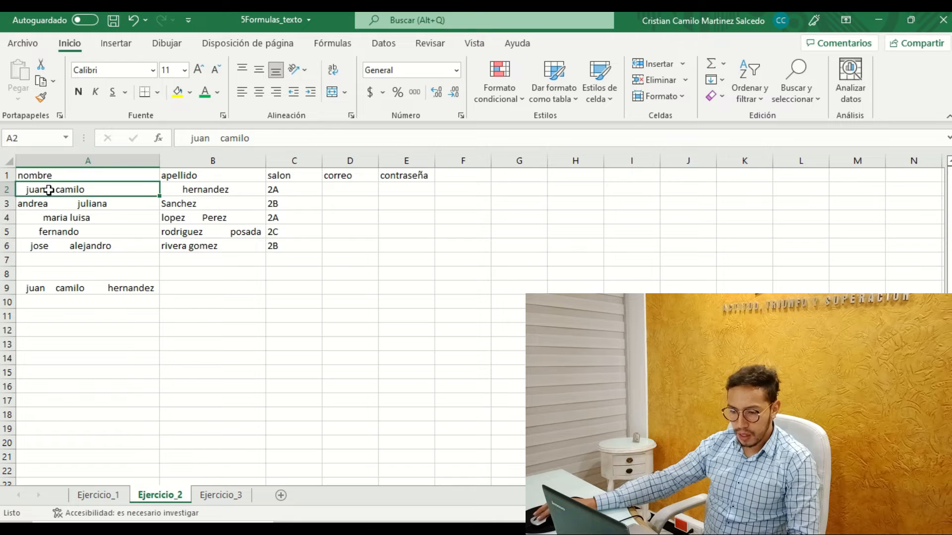
{"action": "left_click", "coordinate": [221, 141]}
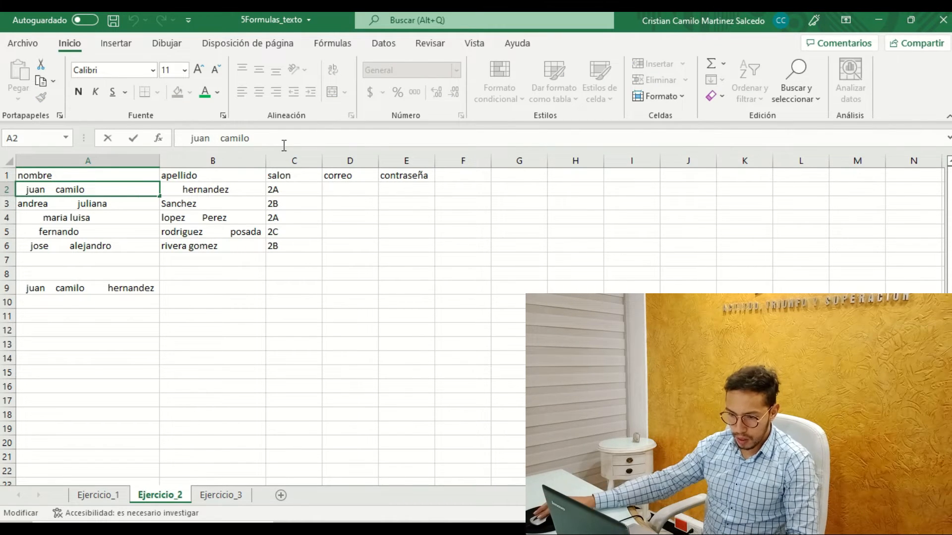
{"action": "left_click", "coordinate": [84, 217]}
{"action": "left_click", "coordinate": [200, 135]}
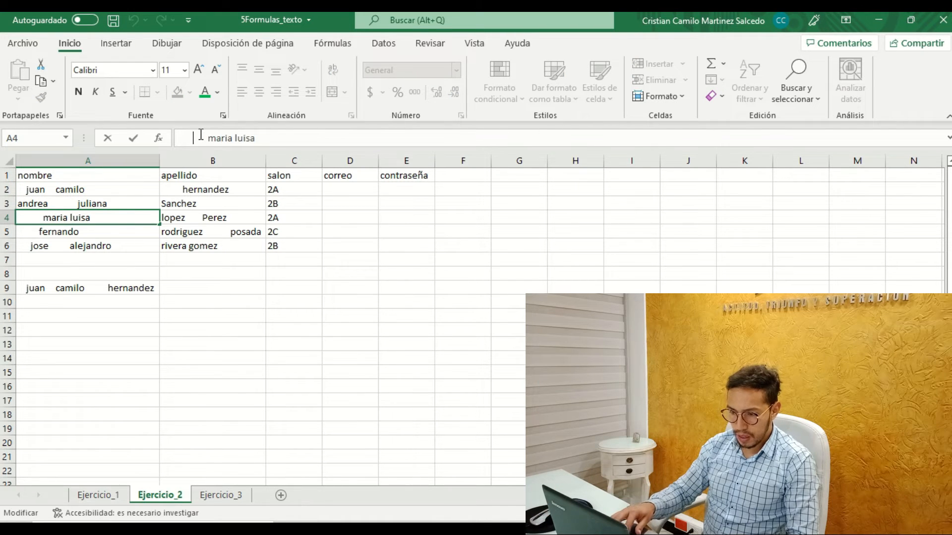
{"action": "left_click", "coordinate": [273, 318]}
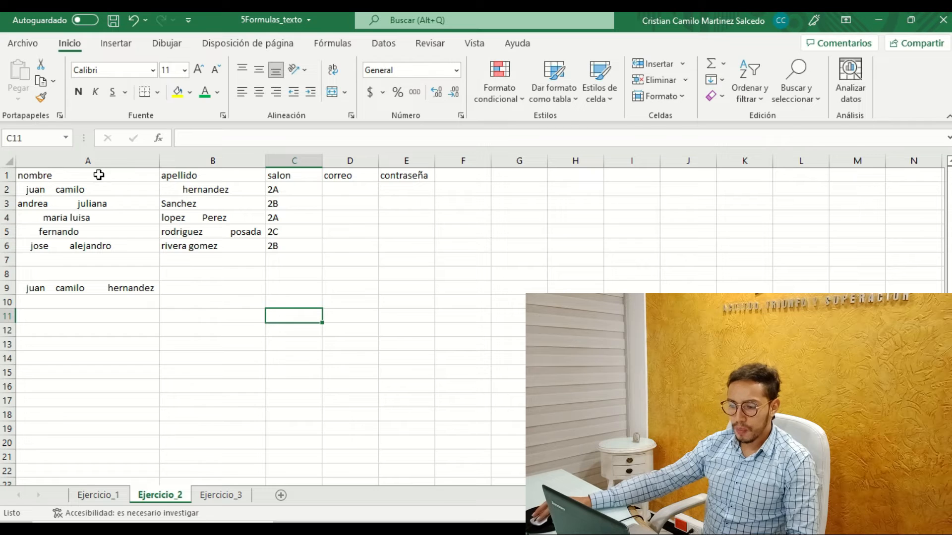
Apply top alignment to the nombre cells A1:A6.
{"action": "left_click_drag", "start_coordinate": [79, 177], "coordinate": [77, 248]}
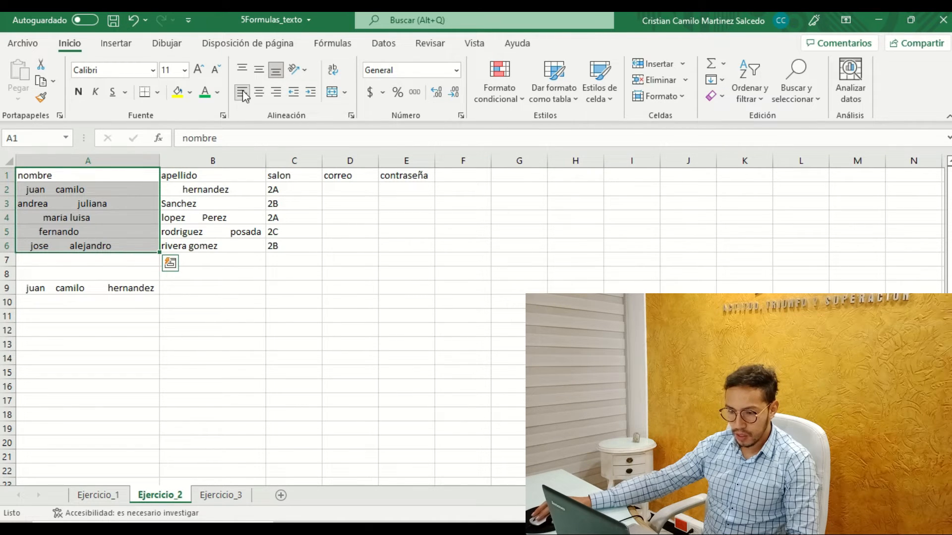
{"action": "left_click", "coordinate": [242, 71]}
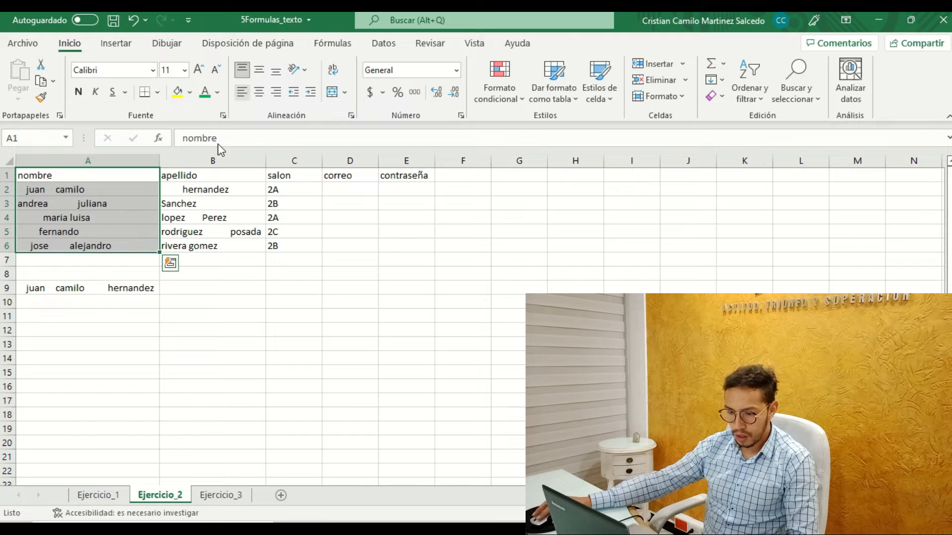
{"action": "left_click", "coordinate": [93, 218]}
{"action": "left_click", "coordinate": [86, 260]}
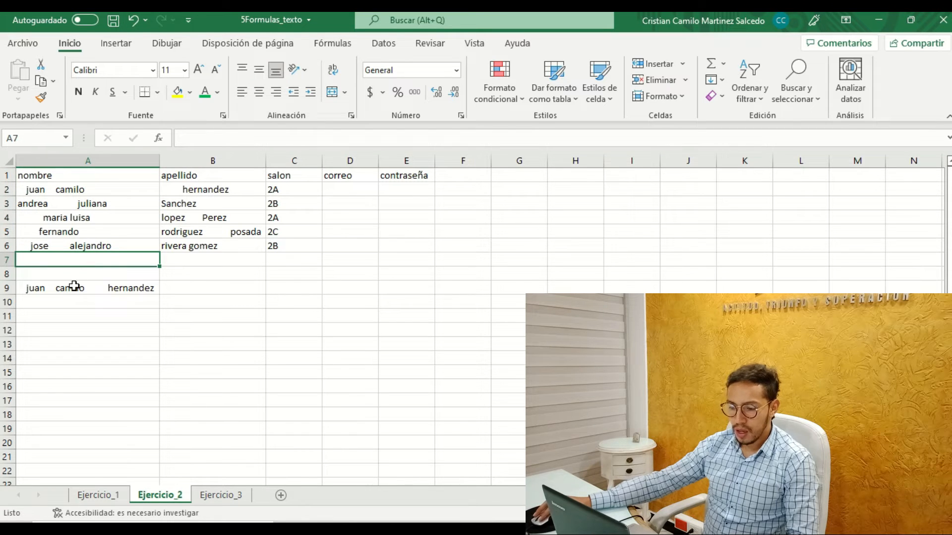
Clear the CONCAT formula from A9.
{"action": "left_click", "coordinate": [73, 286]}
{"action": "key", "text": "BackSpace"}
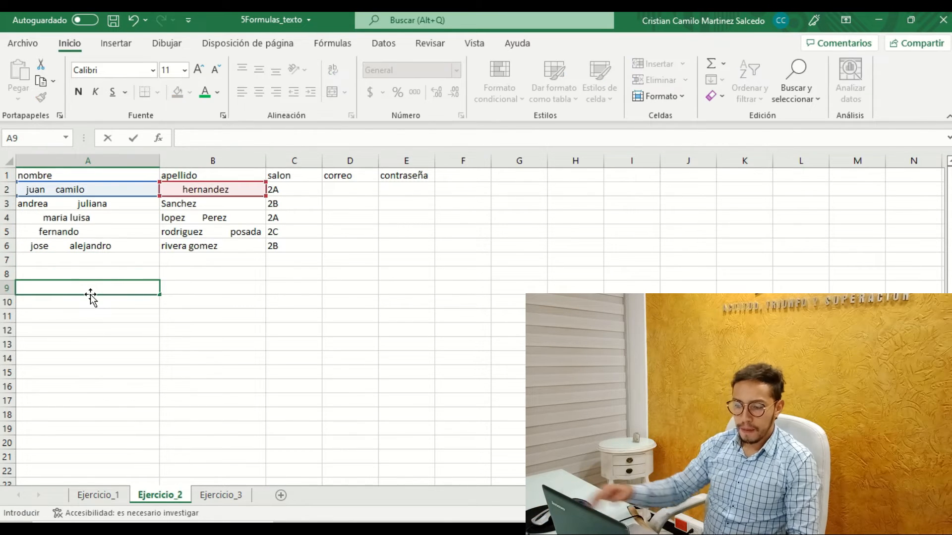
{"action": "left_click", "coordinate": [234, 296]}
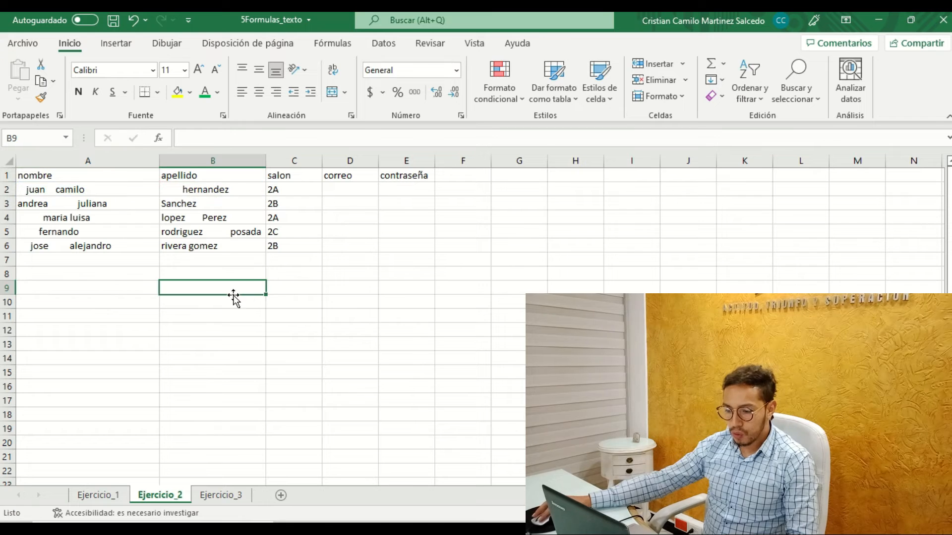
Insert the ESPACIOS text function in A9 with A2 as its Texto argument.
{"action": "left_click", "coordinate": [97, 291]}
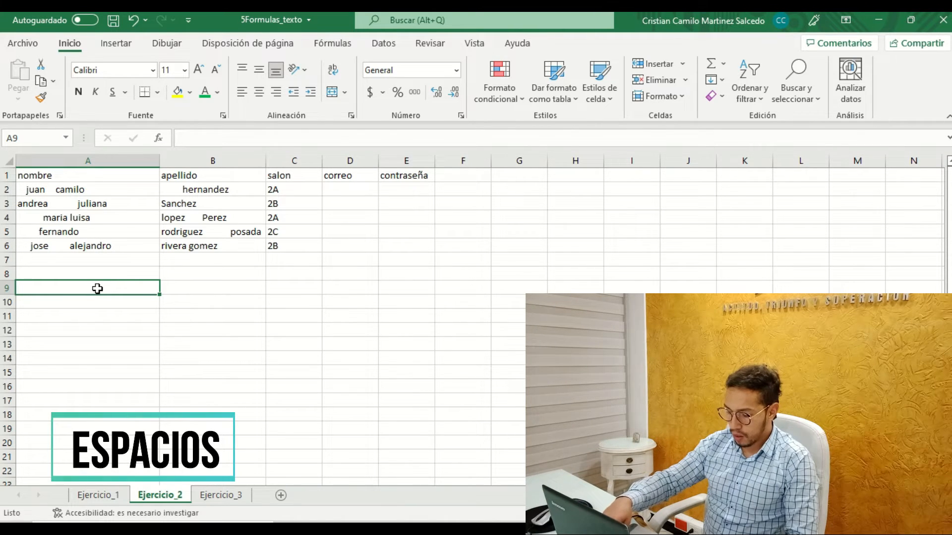
{"action": "left_click", "coordinate": [332, 48]}
{"action": "left_click", "coordinate": [179, 80]}
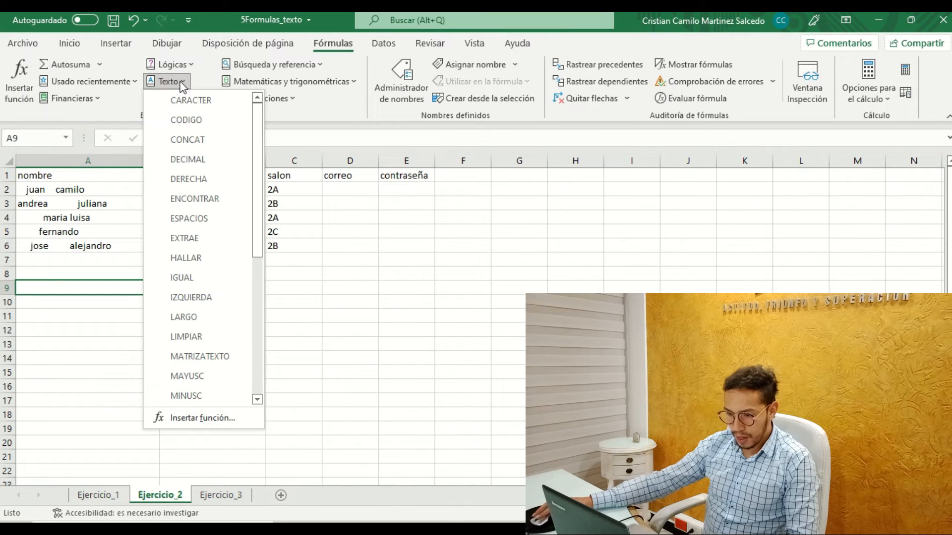
{"action": "left_click", "coordinate": [205, 219]}
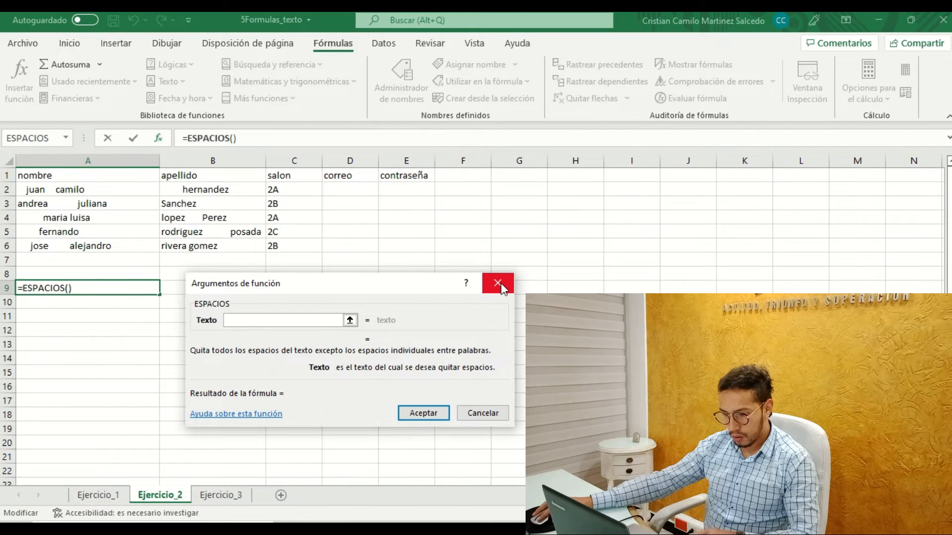
{"action": "left_click", "coordinate": [64, 190]}
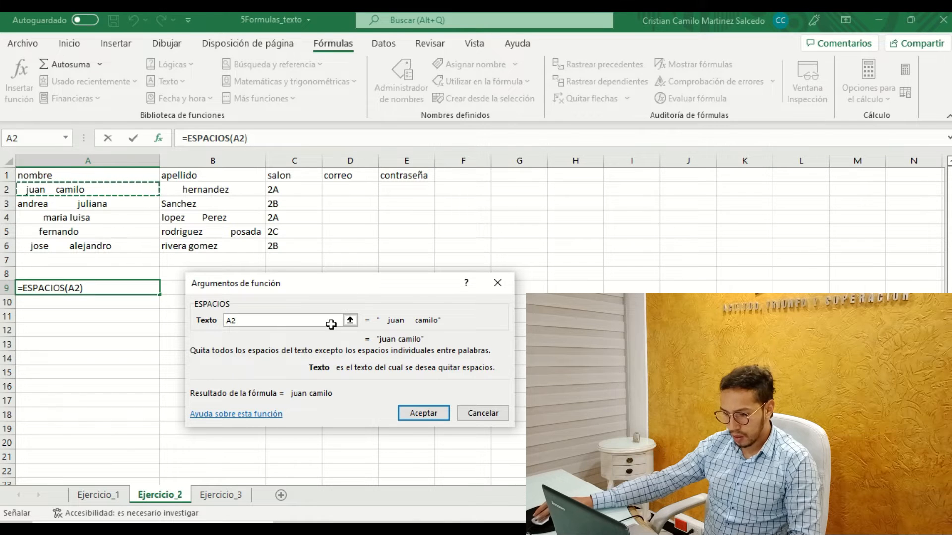
{"action": "left_click", "coordinate": [419, 413]}
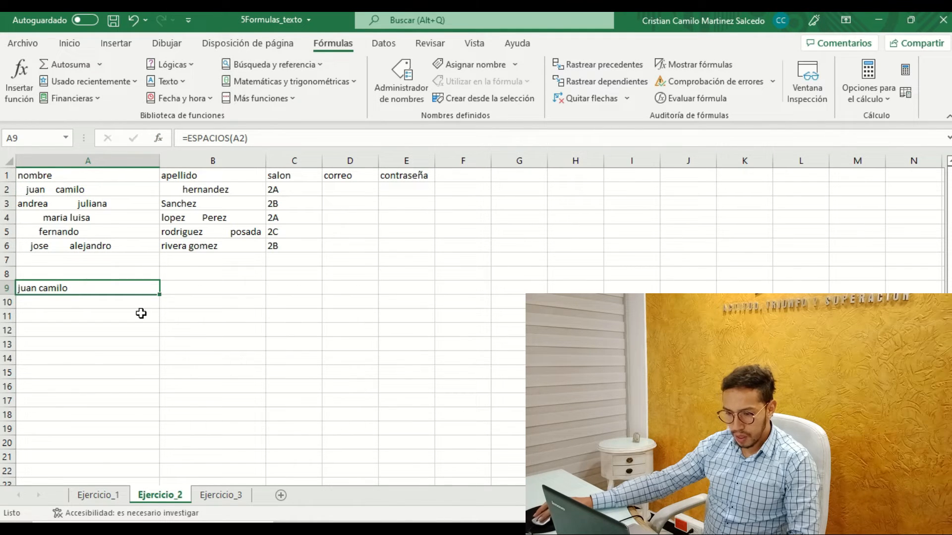
Fill the ESPACIOS formula from A9 down to row 13 and across to column B, covering A9:B13.
{"action": "left_click", "coordinate": [20, 187]}
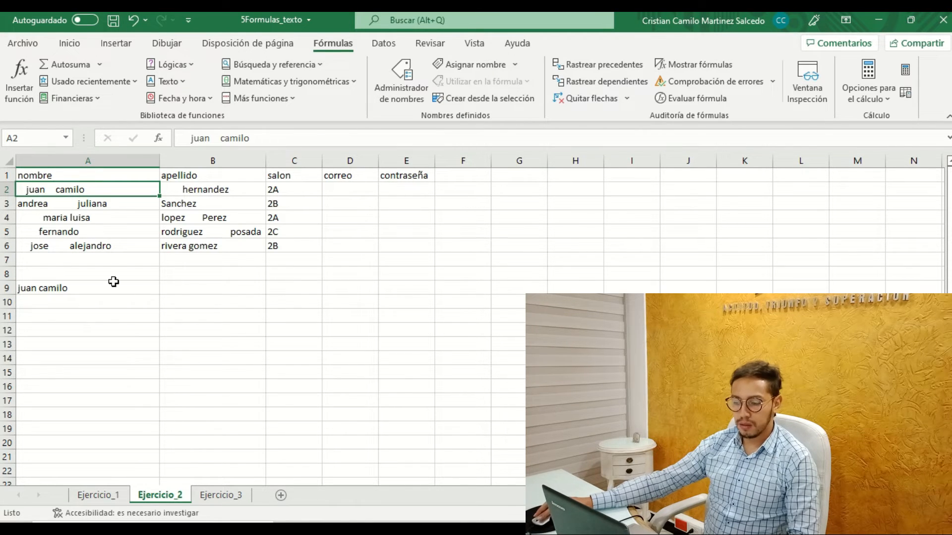
{"action": "left_click", "coordinate": [80, 284]}
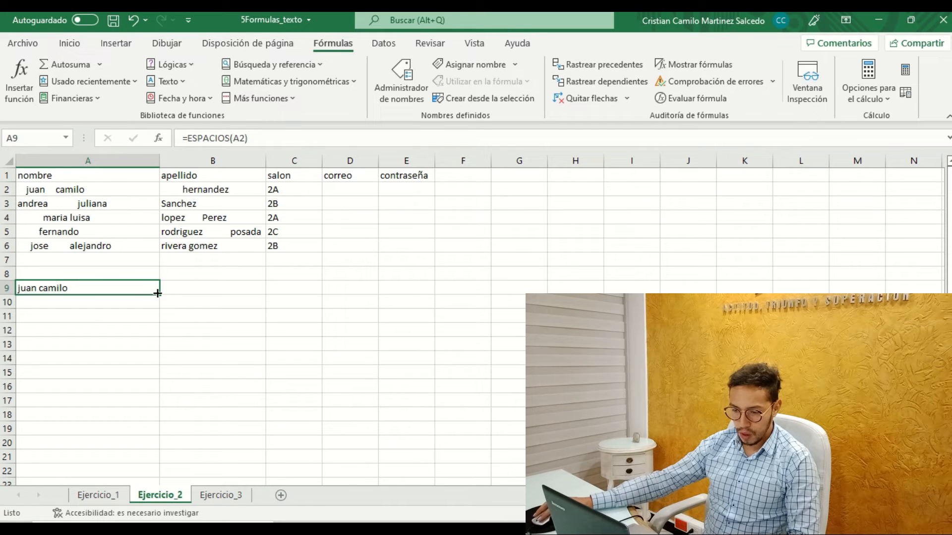
{"action": "left_click_drag", "start_coordinate": [161, 311], "coordinate": [156, 338]}
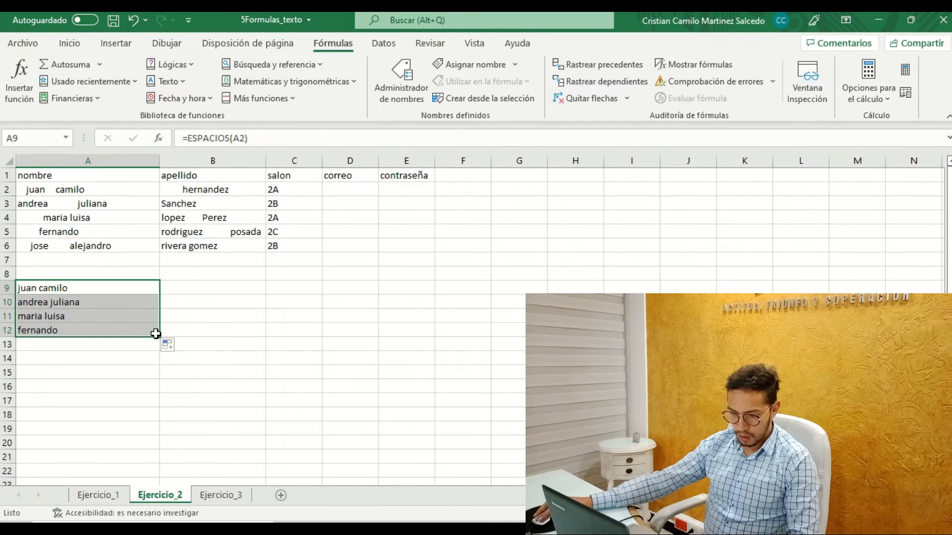
{"action": "left_click_drag", "start_coordinate": [156, 338], "coordinate": [154, 344]}
{"action": "left_click_drag", "start_coordinate": [133, 300], "coordinate": [129, 286]}
{"action": "left_click_drag", "start_coordinate": [159, 339], "coordinate": [162, 347]}
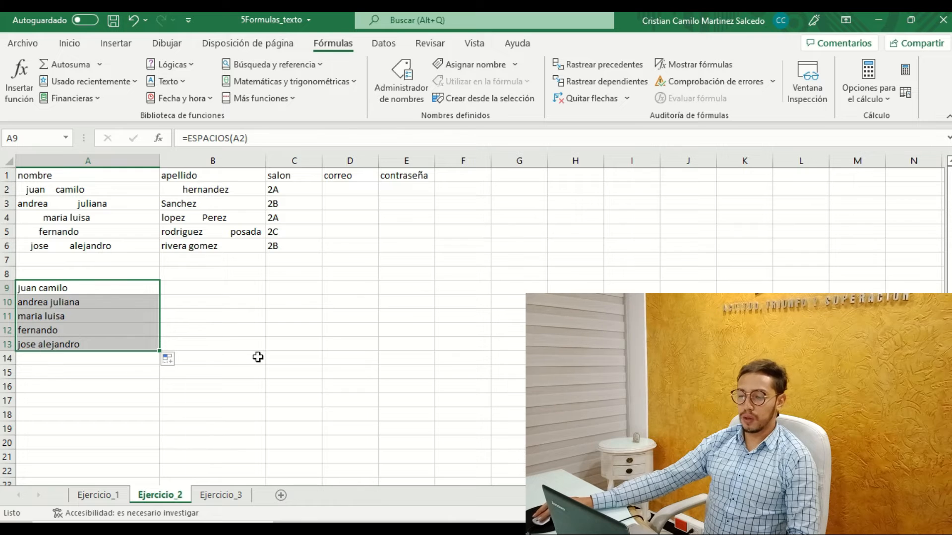
{"action": "left_click_drag", "start_coordinate": [162, 352], "coordinate": [217, 351]}
{"action": "left_click", "coordinate": [338, 365]}
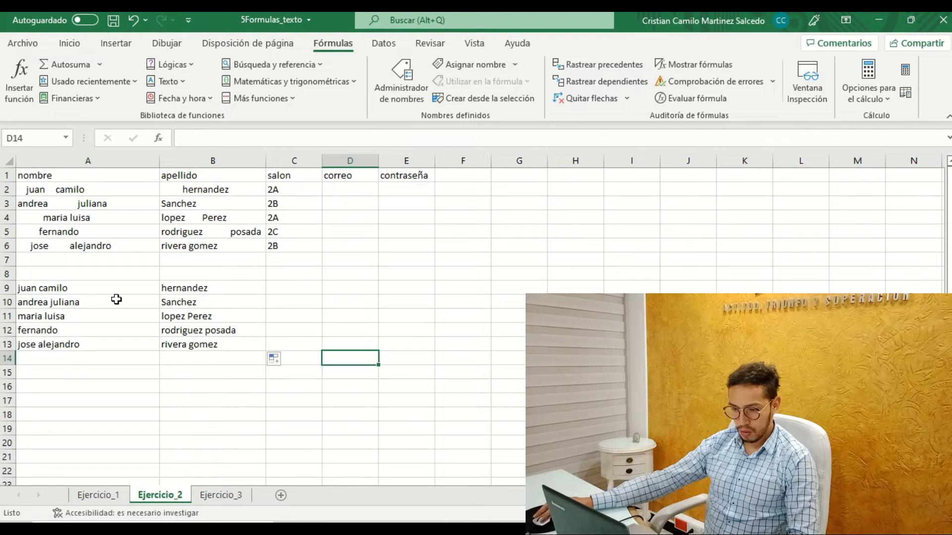
Check the ESPACIOS formulas in A9 and B9 against the original table's correo column.
{"action": "left_click", "coordinate": [53, 286]}
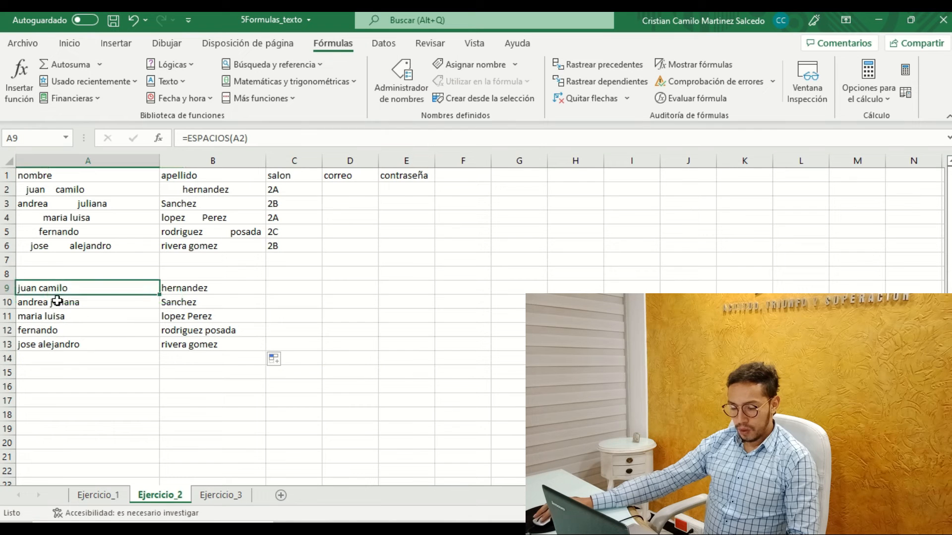
{"action": "left_click", "coordinate": [62, 373]}
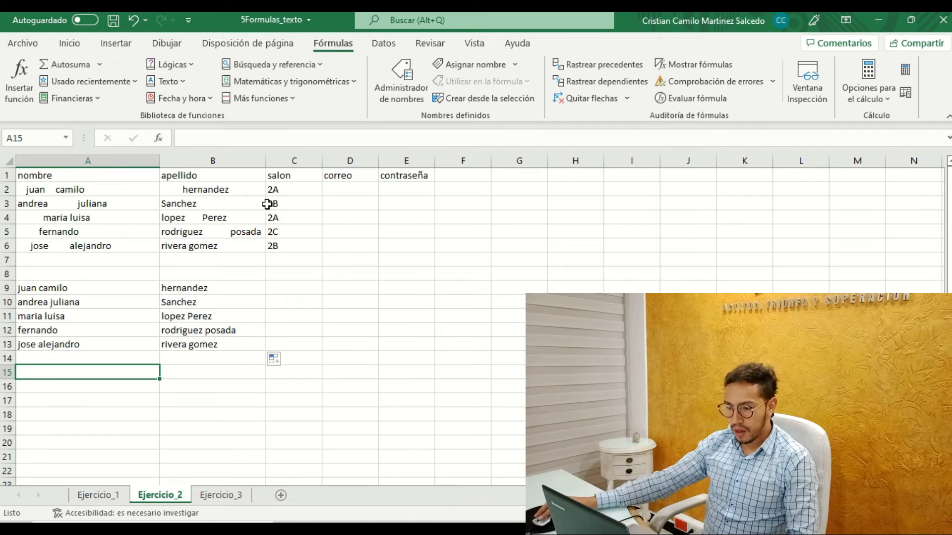
{"action": "left_click", "coordinate": [334, 189]}
{"action": "left_click", "coordinate": [89, 369]}
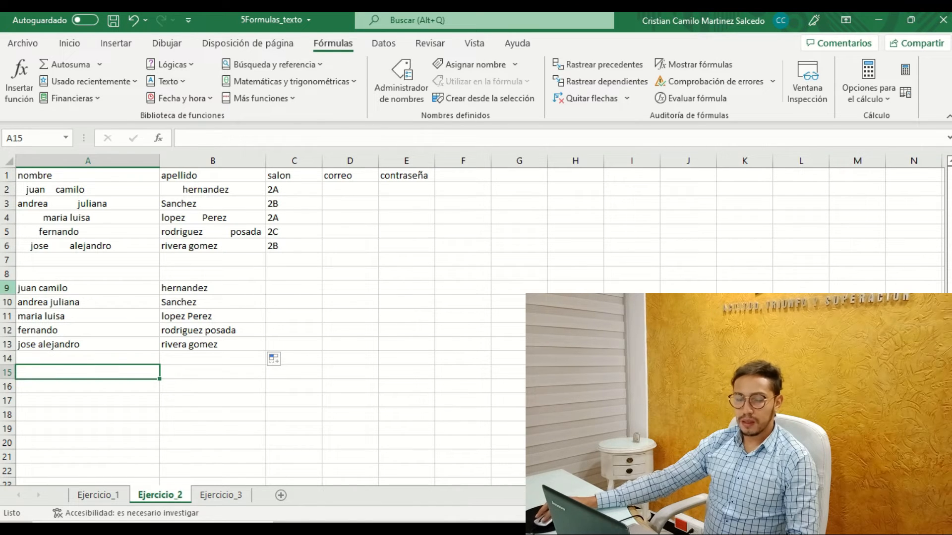
{"action": "left_click", "coordinate": [31, 292]}
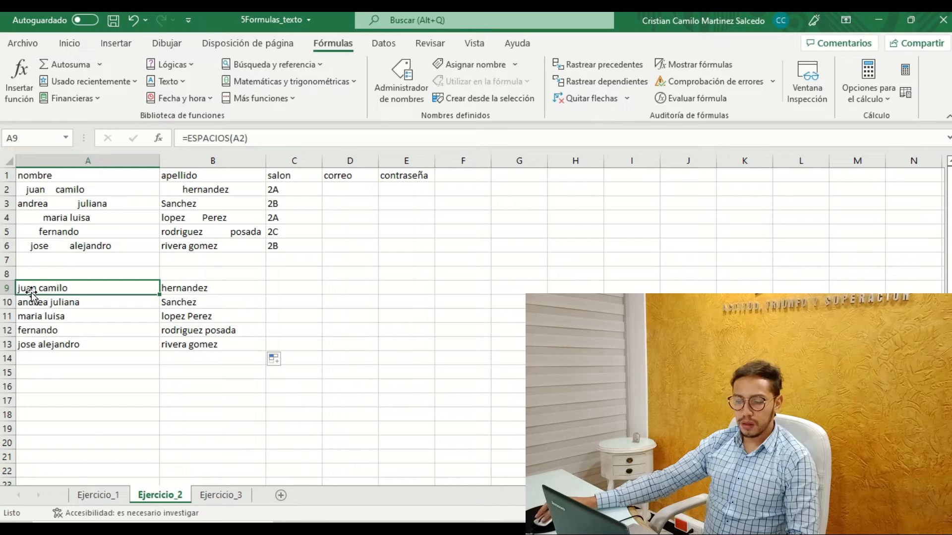
{"action": "left_click", "coordinate": [204, 291]}
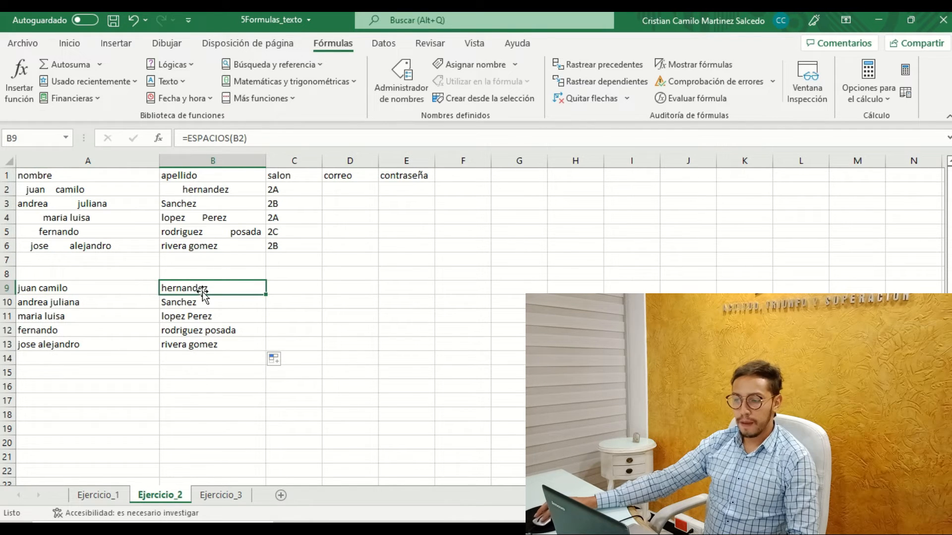
Enter the @ symbol in cell C9.
{"action": "left_click", "coordinate": [317, 288]}
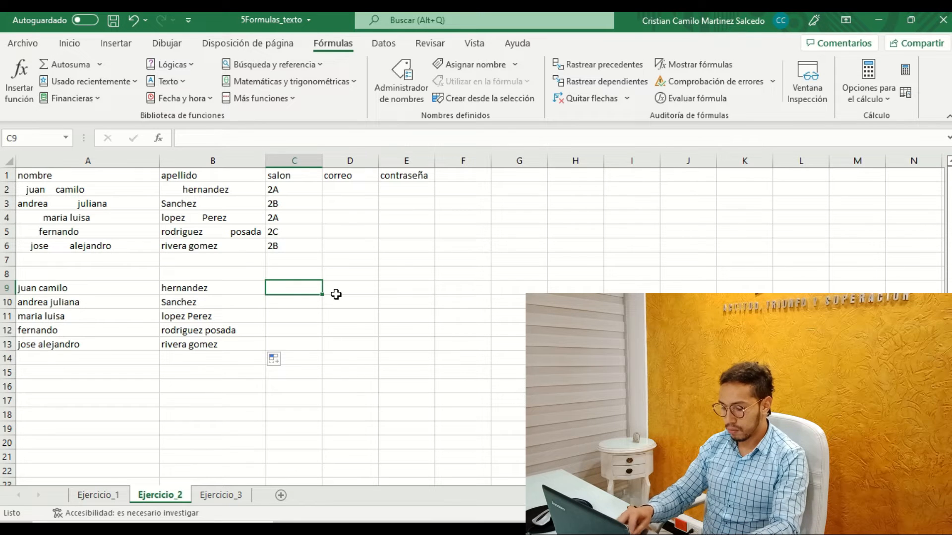
{"action": "type", "text": "@"}
{"action": "left_click", "coordinate": [336, 294]}
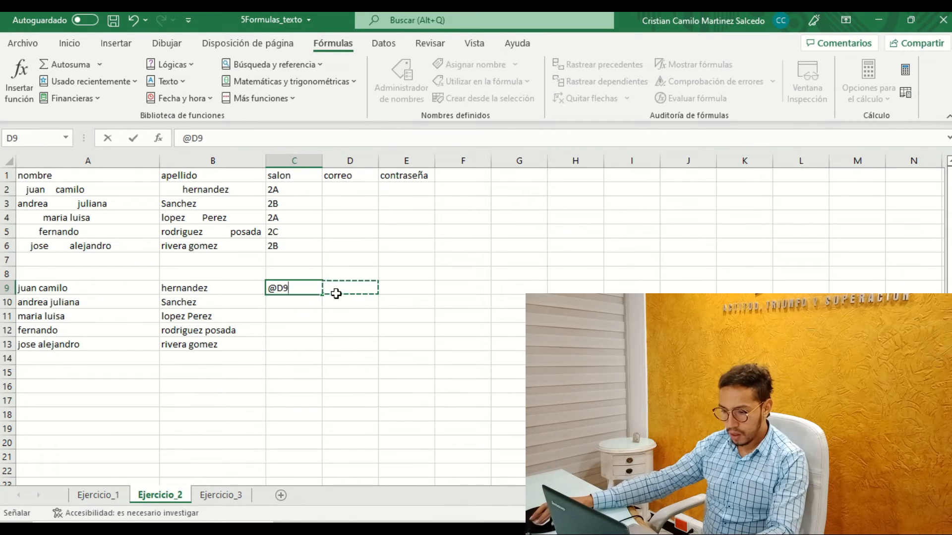
{"action": "key", "text": "BackSpace"}
{"action": "key", "text": "BackSpace"}
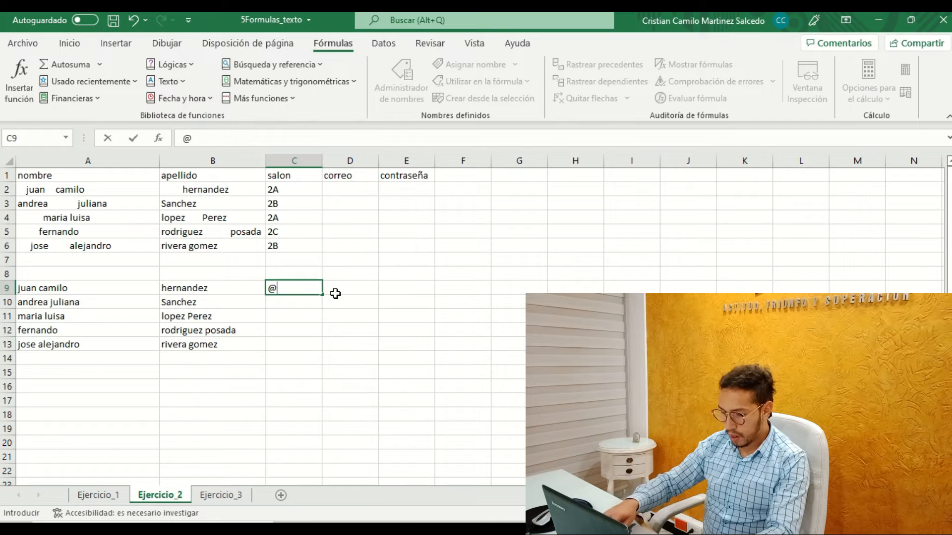
{"action": "key", "text": "Return"}
Enter the mail domain text mail.com in cell D9.
{"action": "left_click", "coordinate": [335, 293]}
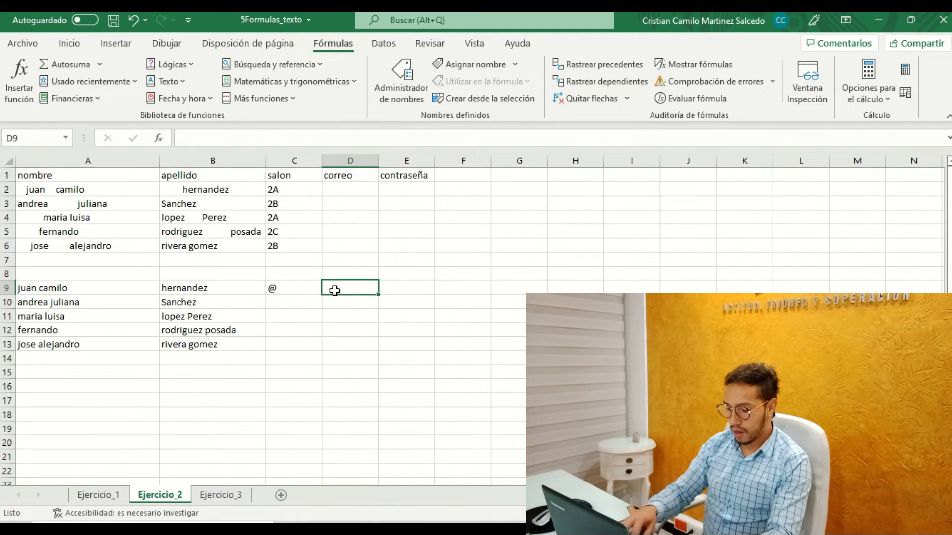
{"action": "type", "text": "mai"}
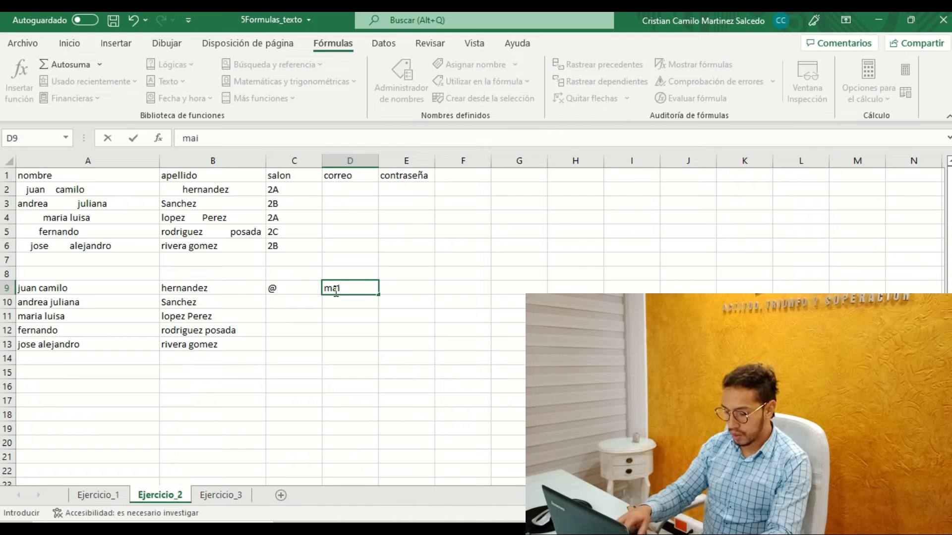
{"action": "type", "text": "l.co"}
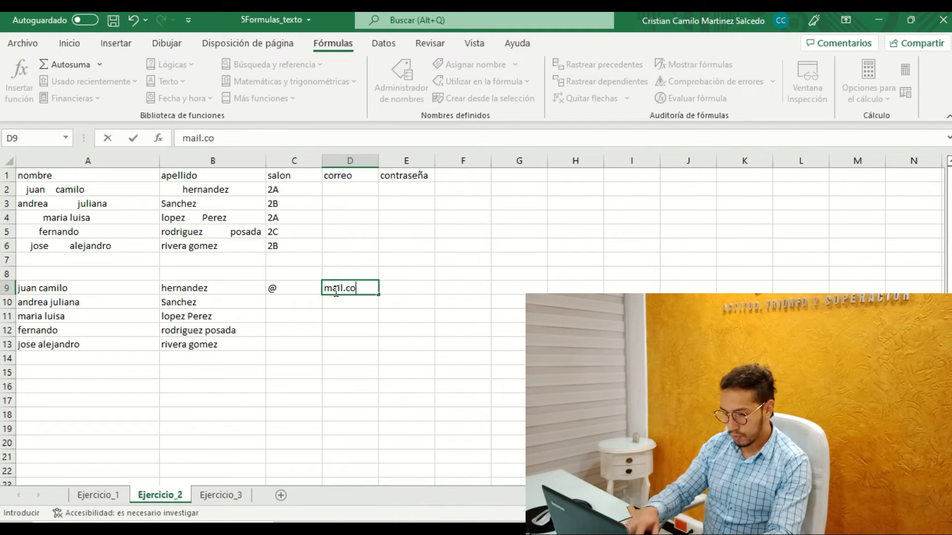
{"action": "type", "text": "m"}
{"action": "left_click", "coordinate": [489, 328]}
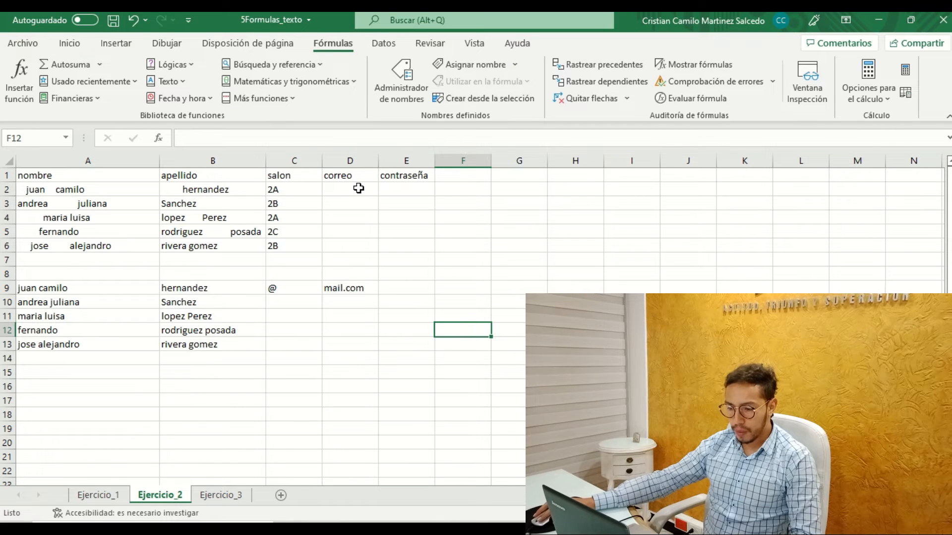
Move the @ and mail.com cells from C9:D9 to A15:B15, below the cleaned names.
{"action": "left_click_drag", "start_coordinate": [277, 286], "coordinate": [540, 317]}
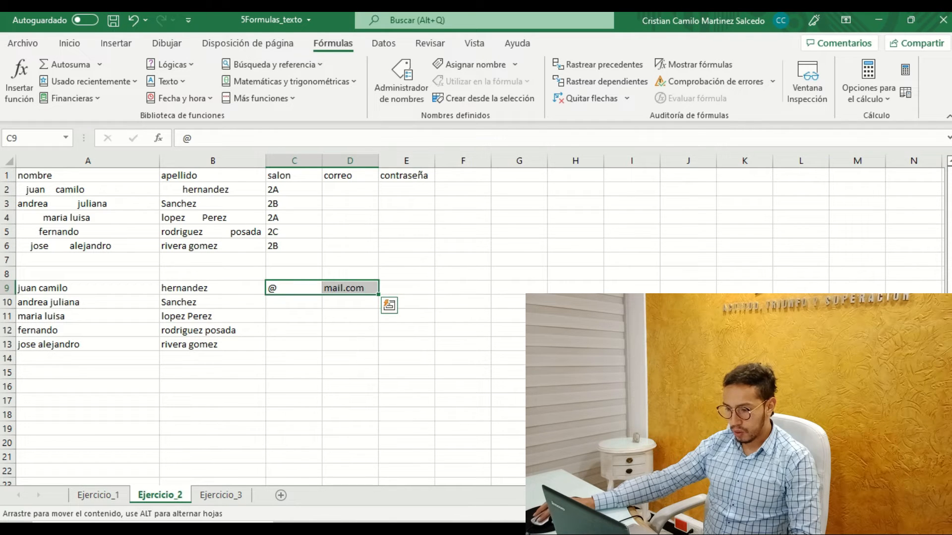
{"action": "left_click_drag", "start_coordinate": [392, 337], "coordinate": [64, 370]}
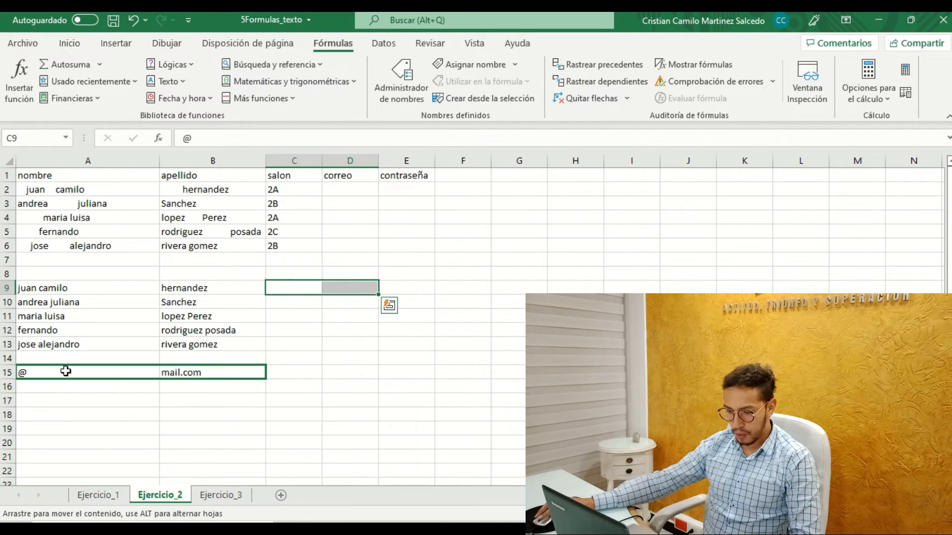
{"action": "left_click", "coordinate": [315, 317]}
Extract the first three letters of the cleaned name in C9 with =IZQUIERDA(A9;3), and fill it down to C10.
{"action": "left_click", "coordinate": [304, 290]}
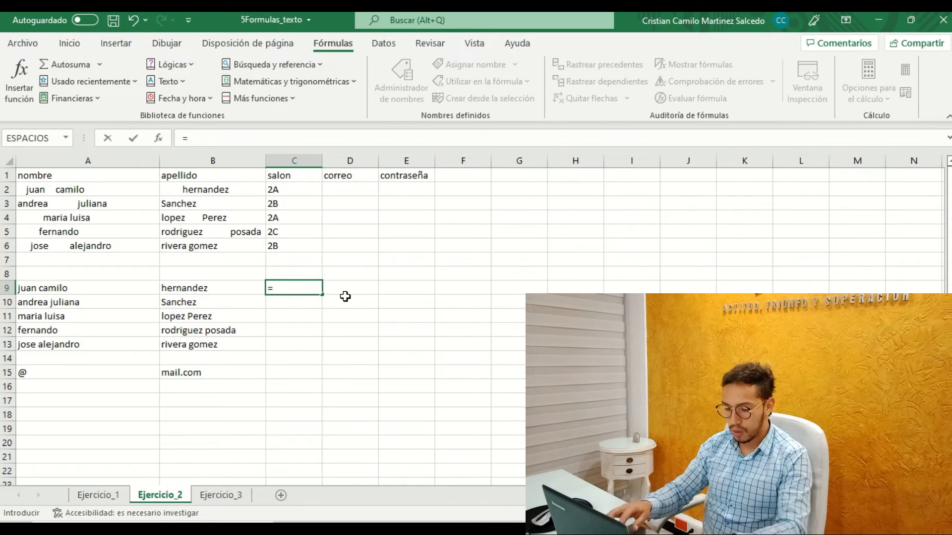
{"action": "type", "text": "z"}
{"action": "key", "text": "BackSpace"}
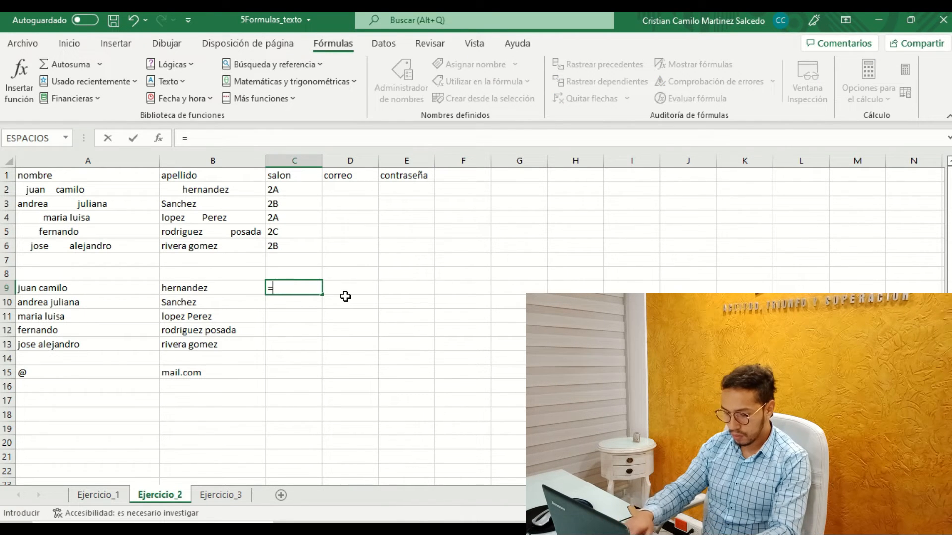
{"action": "type", "text": "iz"}
{"action": "key", "text": "Tab"}
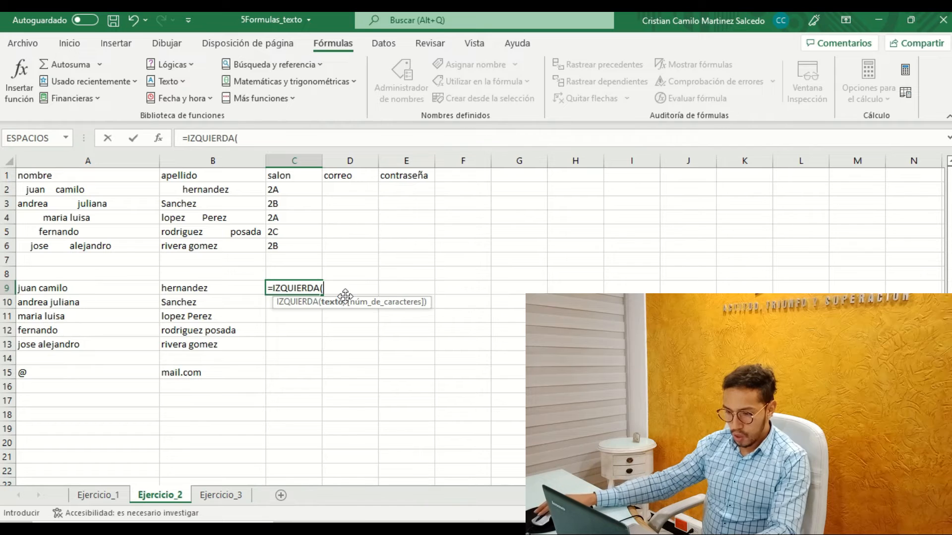
{"action": "left_click", "coordinate": [53, 290]}
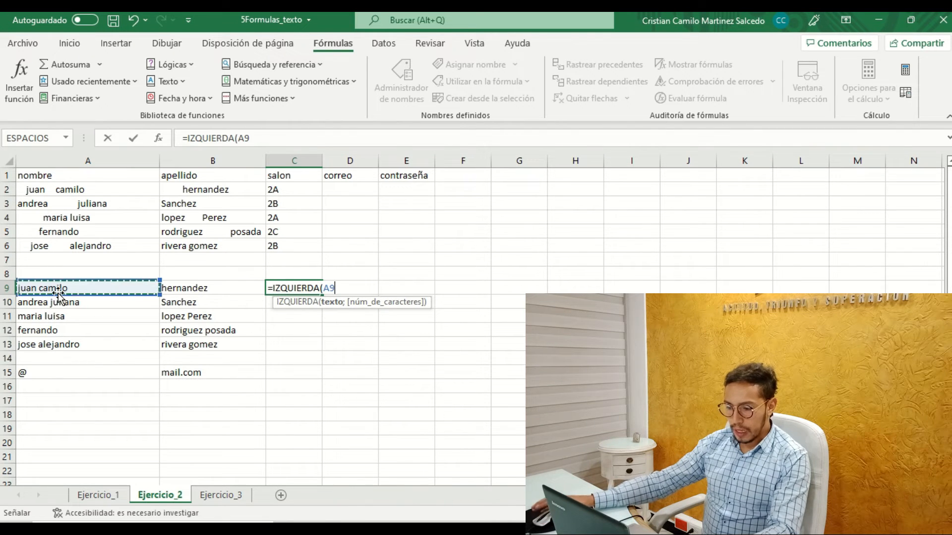
{"action": "type", "text": ";"}
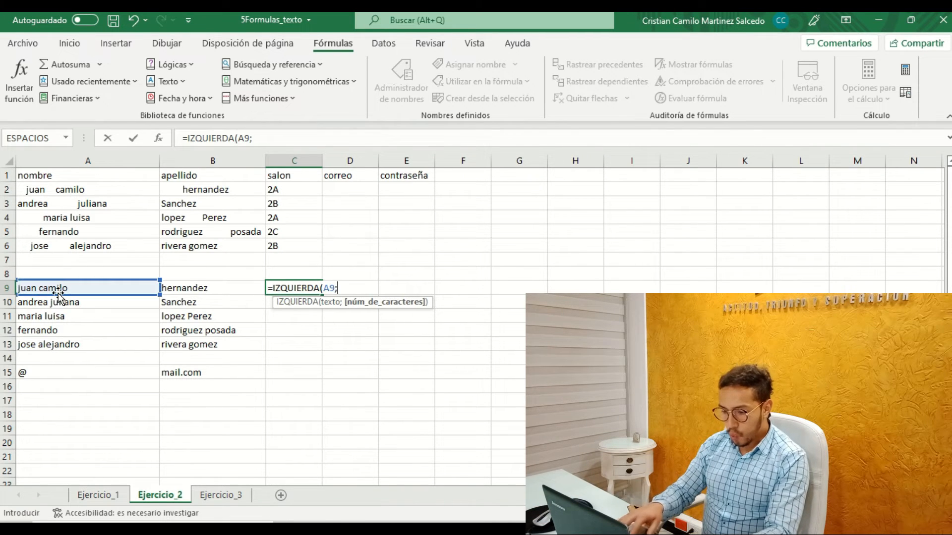
{"action": "type", "text": "3)"}
{"action": "key", "text": "Return"}
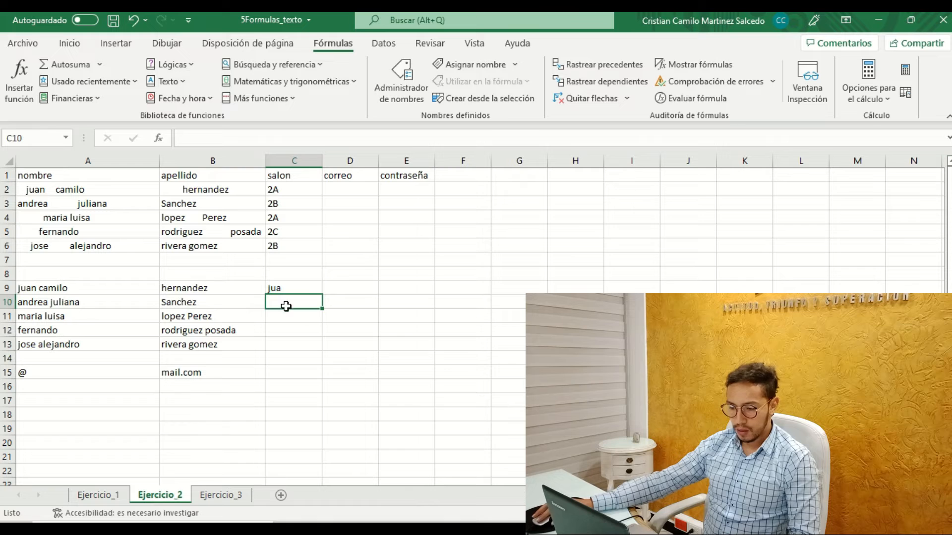
{"action": "left_click", "coordinate": [306, 290]}
{"action": "left_click_drag", "start_coordinate": [321, 294], "coordinate": [318, 311]}
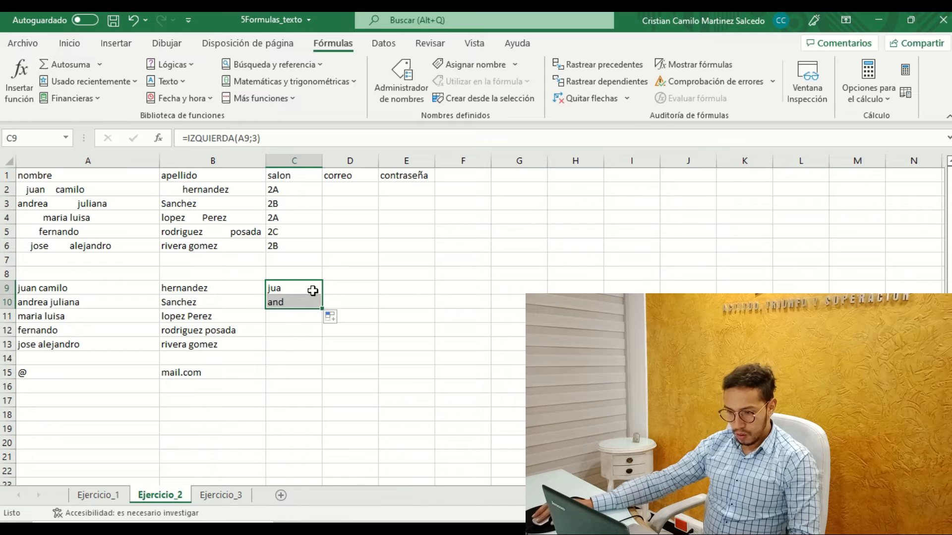
Extract the last three letters of the cleaned surname in D9 with =DERECHA(B9;3).
{"action": "left_click", "coordinate": [331, 288]}
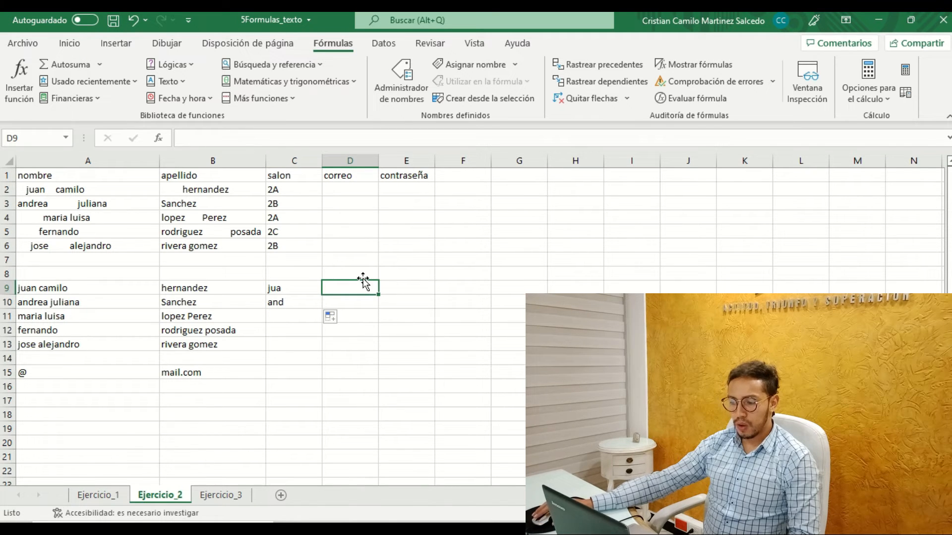
{"action": "type", "text": "="}
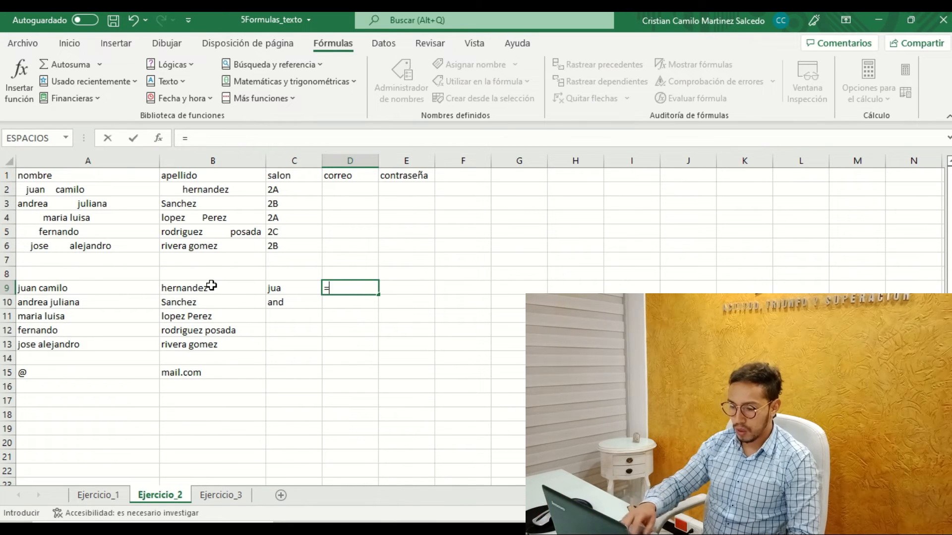
{"action": "type", "text": "der"}
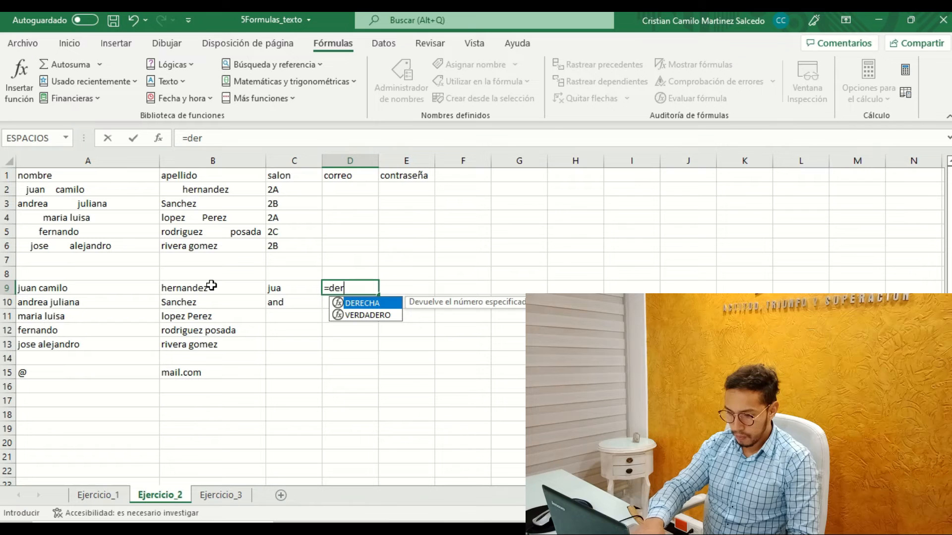
{"action": "key", "text": "Tab"}
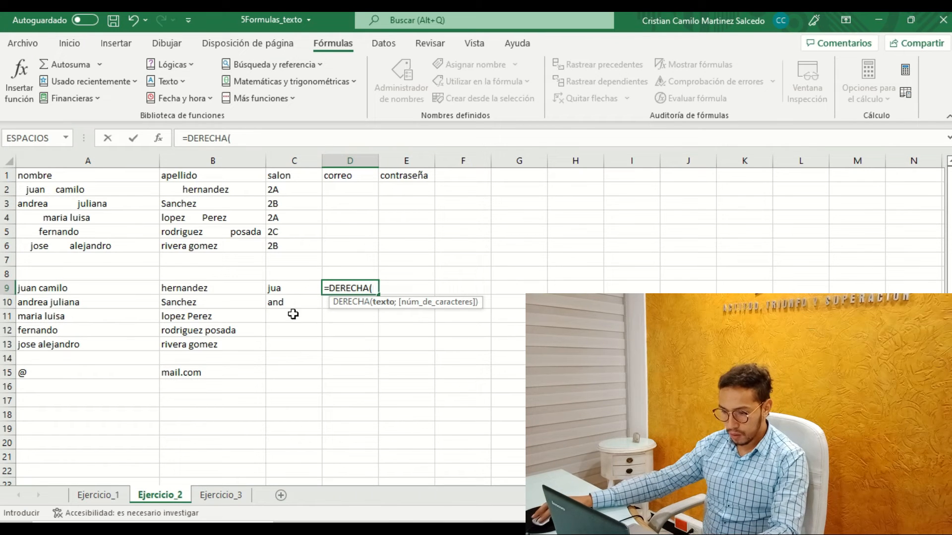
{"action": "left_click", "coordinate": [292, 289]}
{"action": "left_click", "coordinate": [217, 291]}
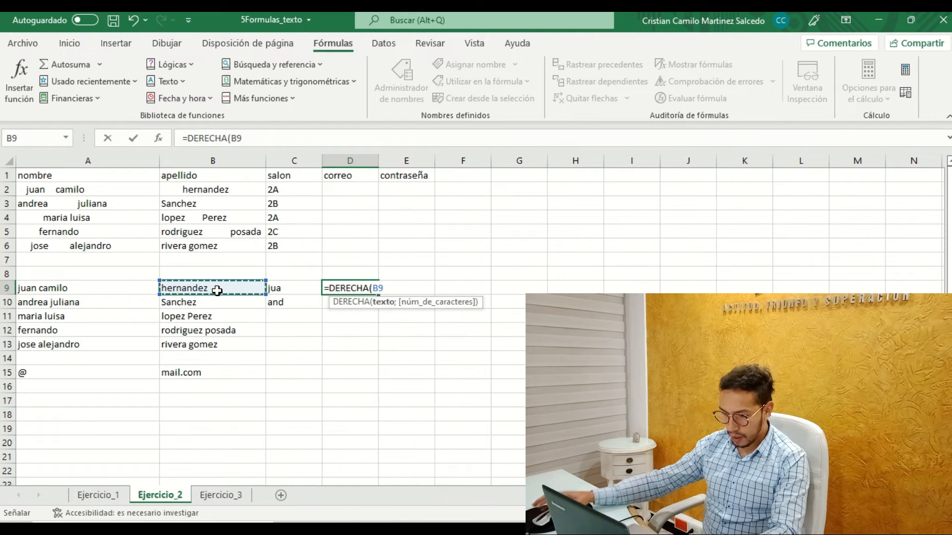
{"action": "type", "text": ";"}
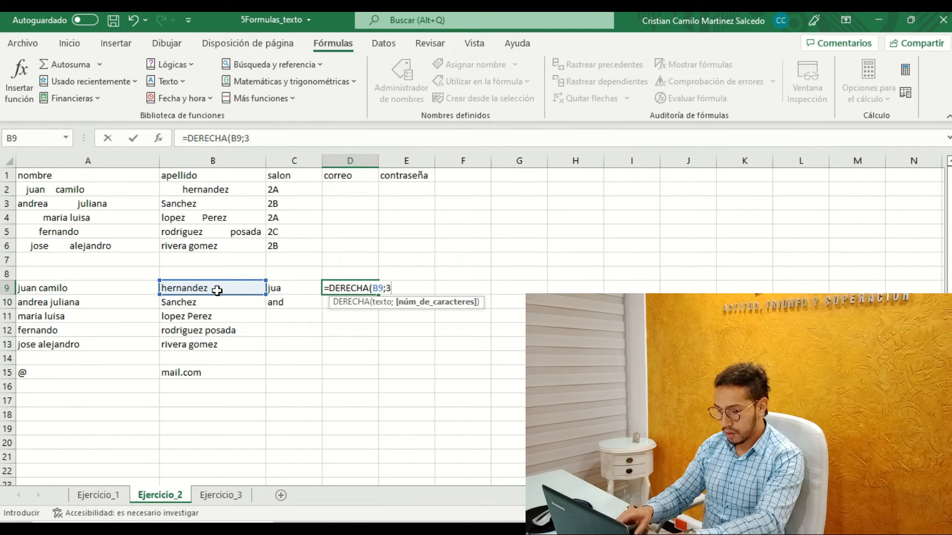
{"action": "type", "text": "3)"}
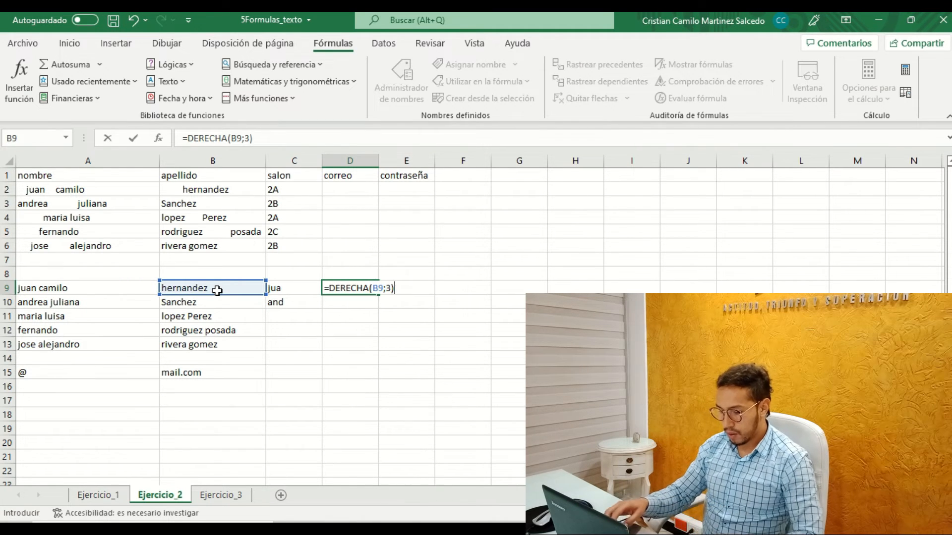
{"action": "key", "text": "Return"}
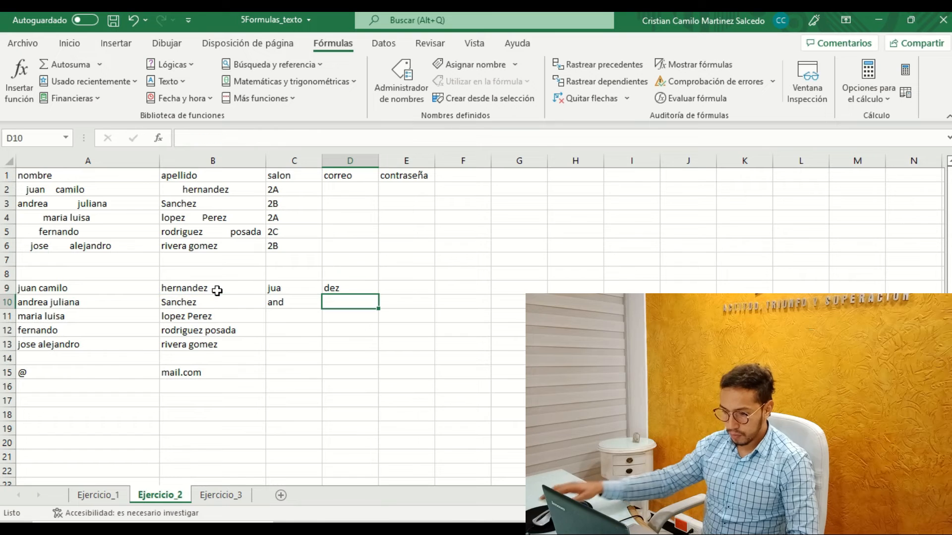
Fill the DERECHA formula from D9 down to D10.
{"action": "left_click", "coordinate": [343, 292]}
{"action": "left_click_drag", "start_coordinate": [379, 295], "coordinate": [376, 310]}
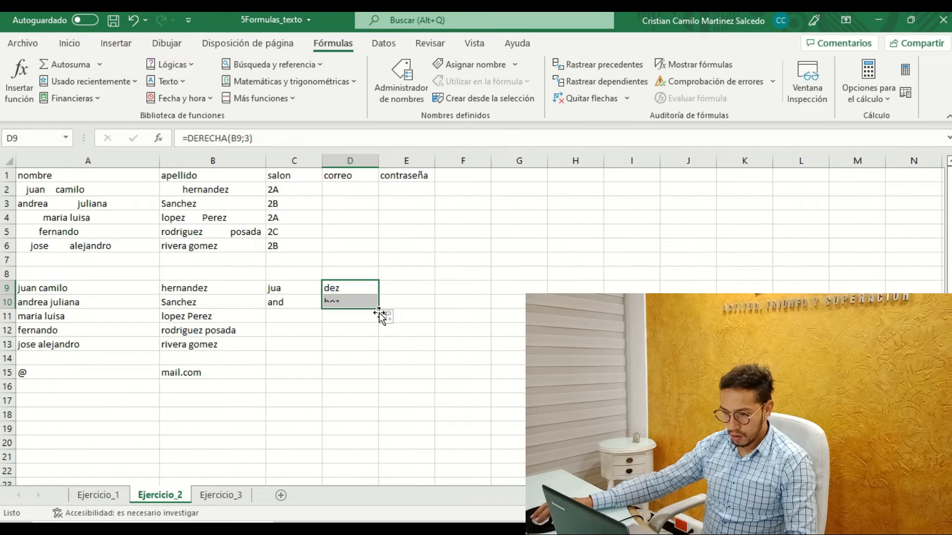
{"action": "left_click", "coordinate": [430, 300]}
Build the first correo in D2 with =CONCAT(C9;D9;A15;B15), and autofit column D to its contents.
{"action": "left_click", "coordinate": [361, 198]}
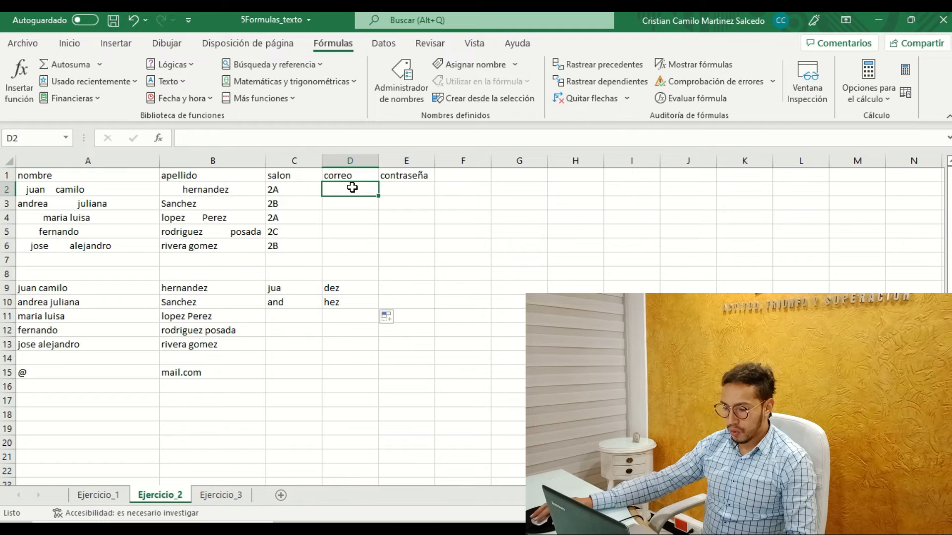
{"action": "type", "text": "="}
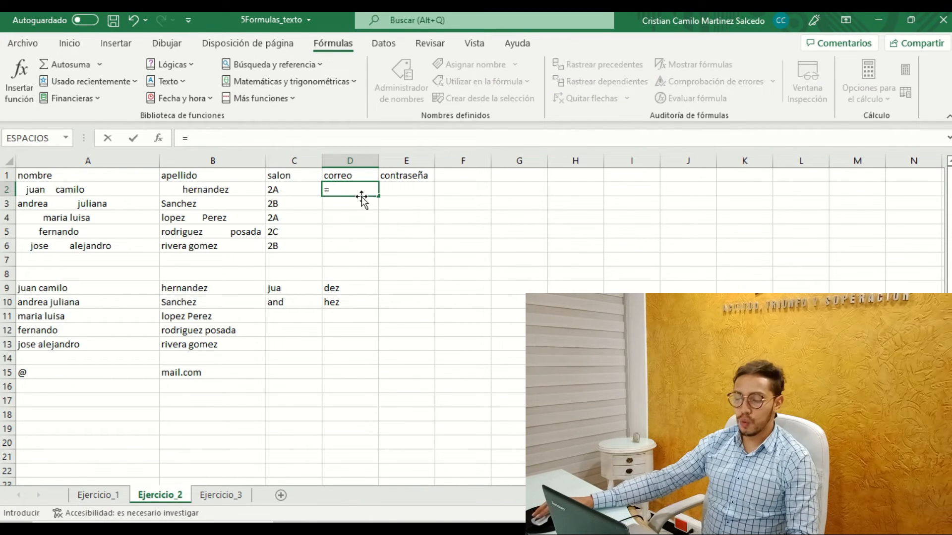
{"action": "left_click", "coordinate": [280, 289]}
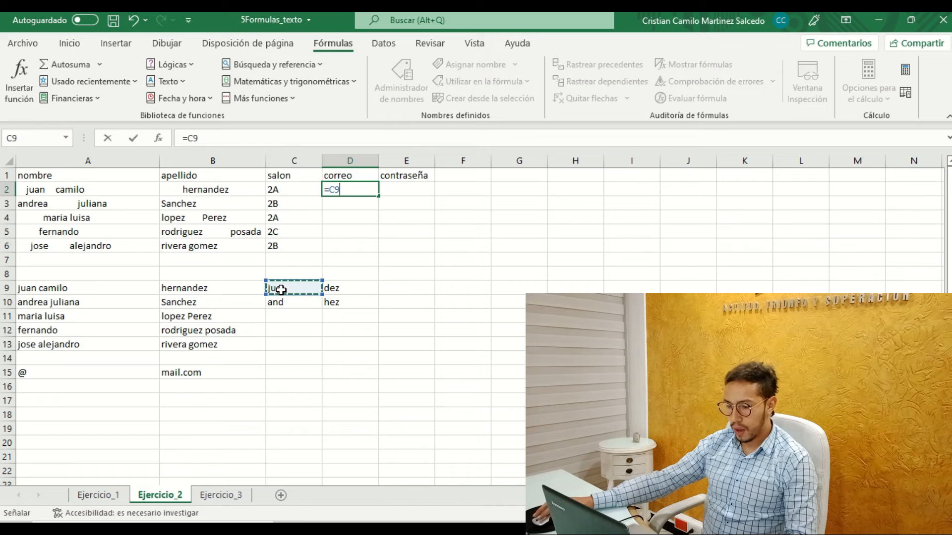
{"action": "key", "text": "BackSpace"}
{"action": "key", "text": "BackSpace"}
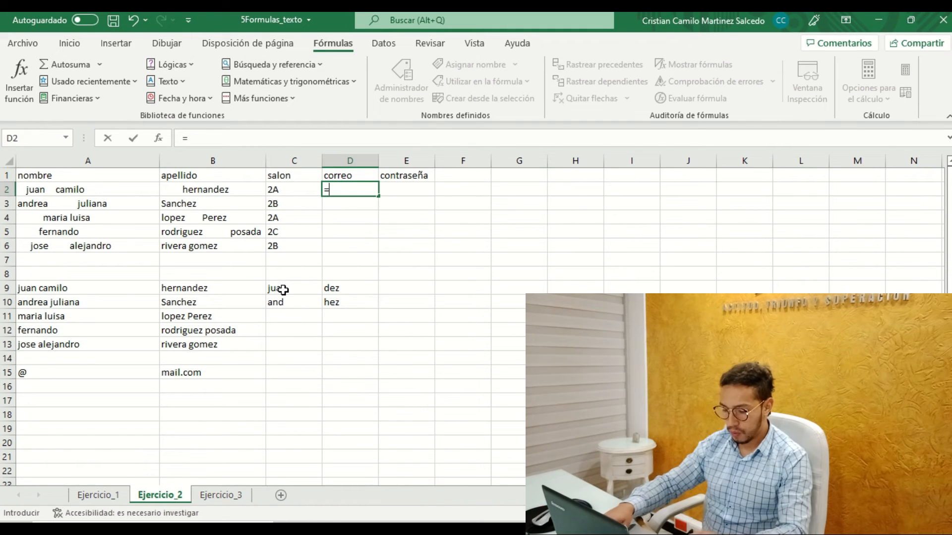
{"action": "type", "text": "conc"}
{"action": "key", "text": "Tab"}
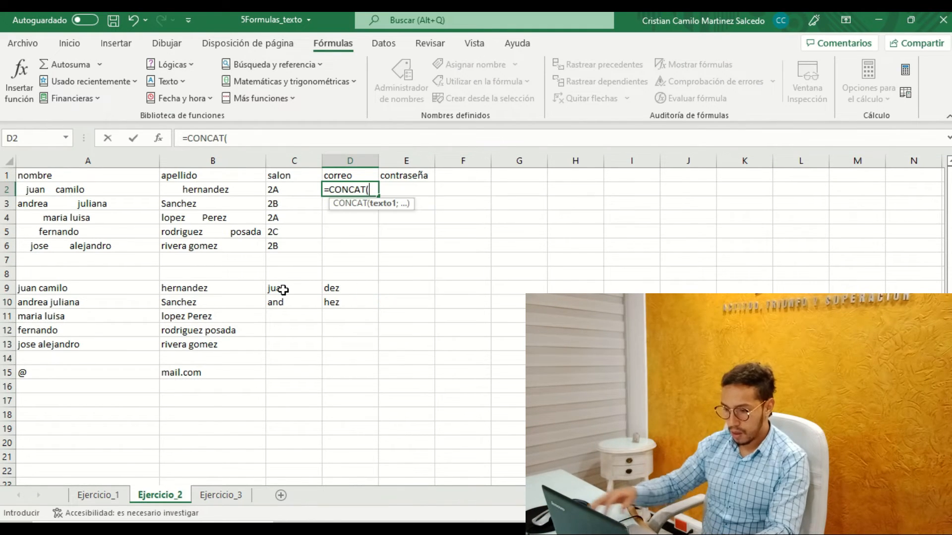
{"action": "left_click", "coordinate": [275, 291]}
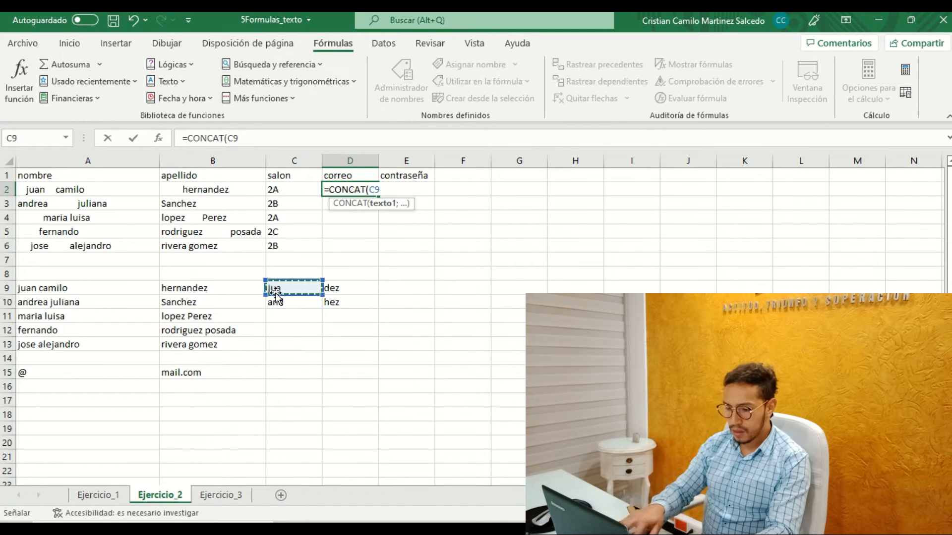
{"action": "type", "text": ";"}
{"action": "left_click", "coordinate": [333, 290]}
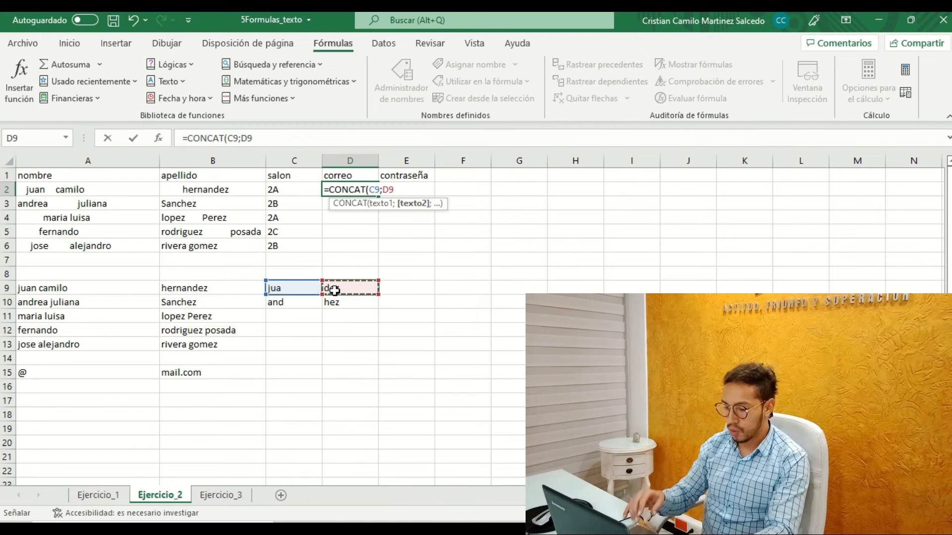
{"action": "type", "text": ";"}
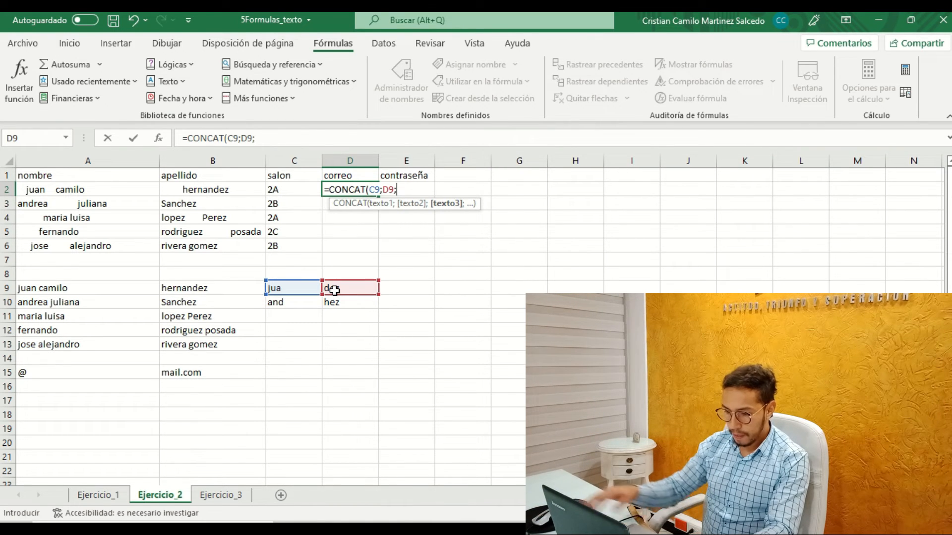
{"action": "left_click", "coordinate": [70, 372]}
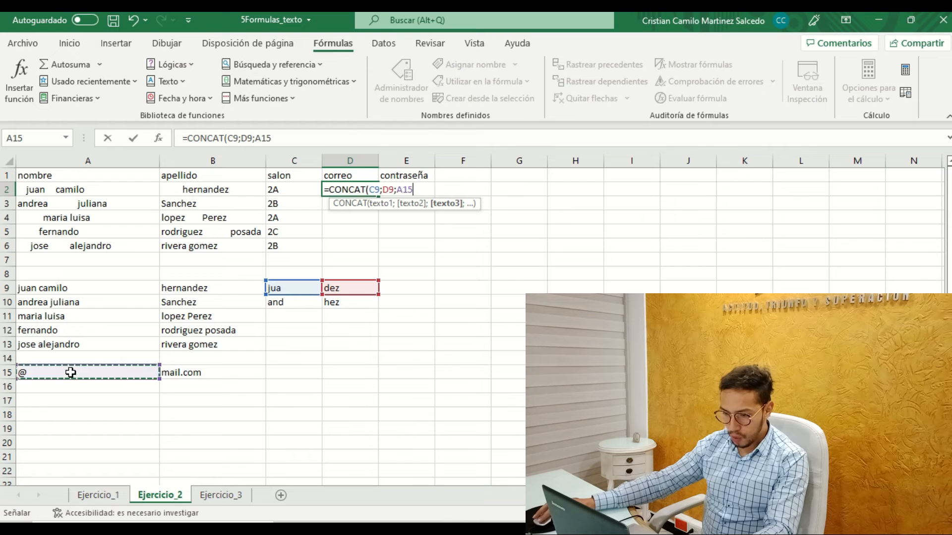
{"action": "type", "text": ";"}
{"action": "left_click", "coordinate": [221, 372]}
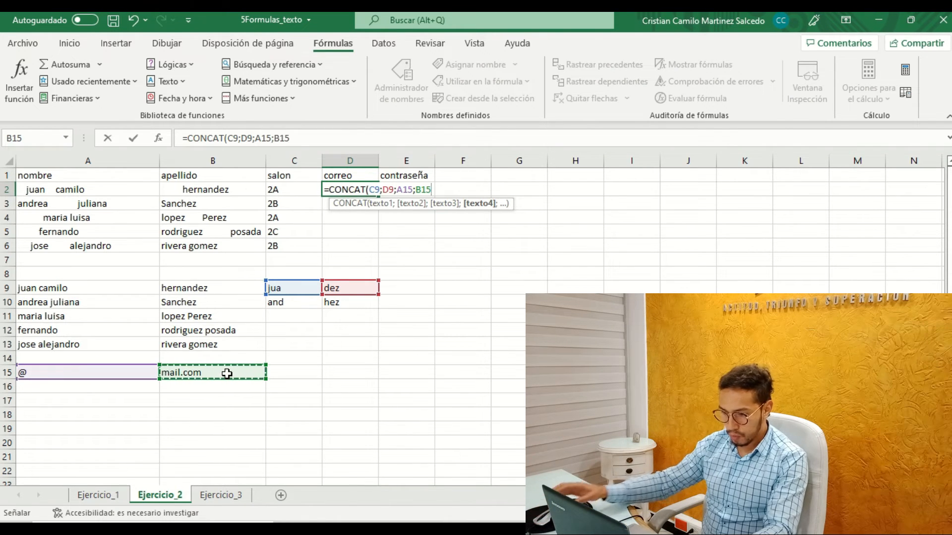
{"action": "type", "text": ")"}
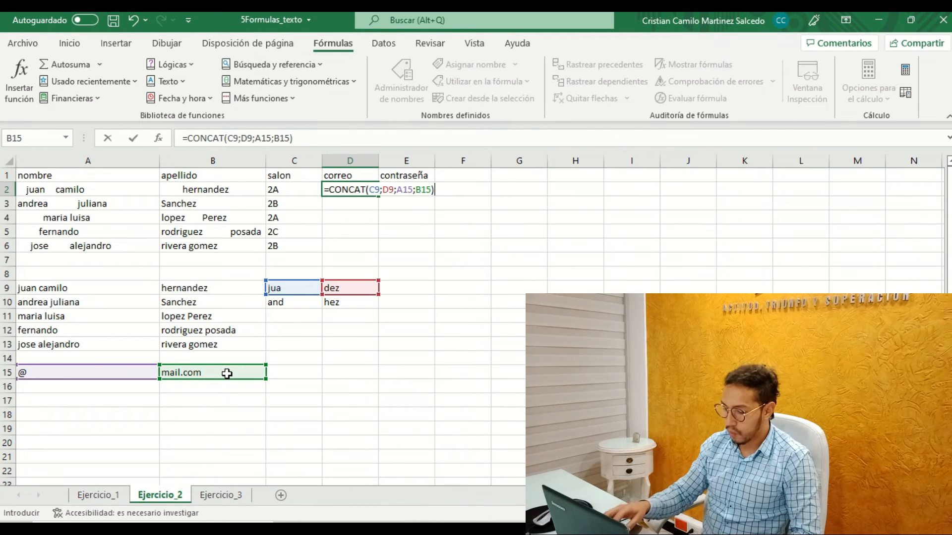
{"action": "key", "text": "Return"}
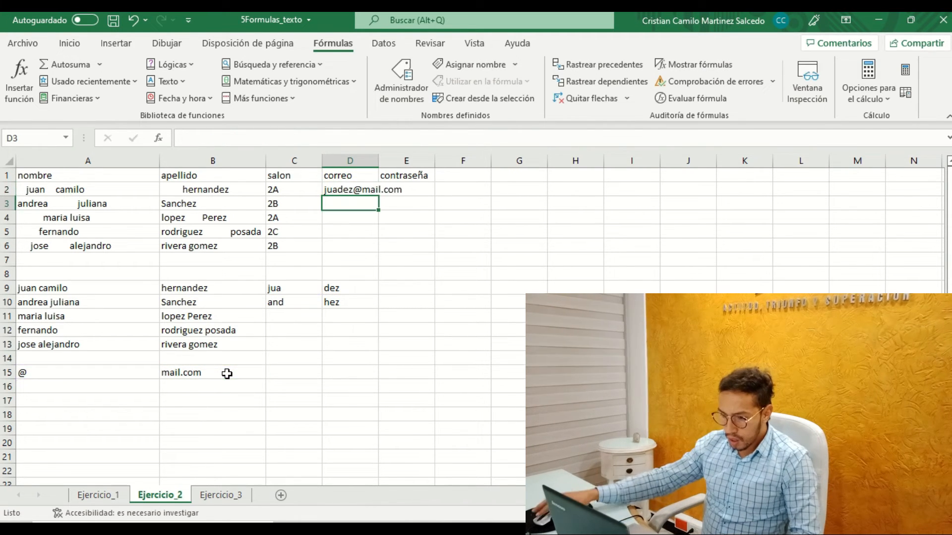
{"action": "double_click", "coordinate": [379, 159]}
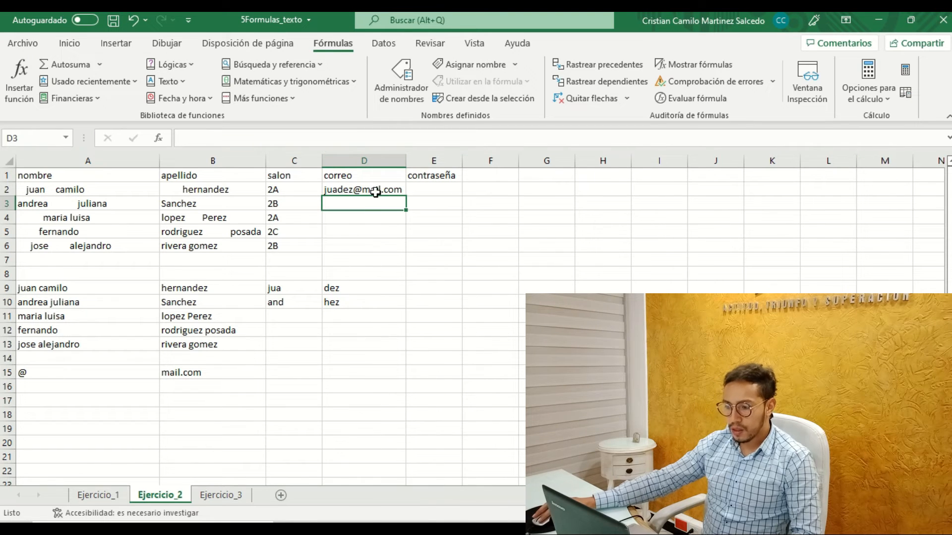
Fill the CONCAT formula from D2 down to D3, and compare which cells the two formulas reference for @ and mail.com.
{"action": "left_click", "coordinate": [398, 193]}
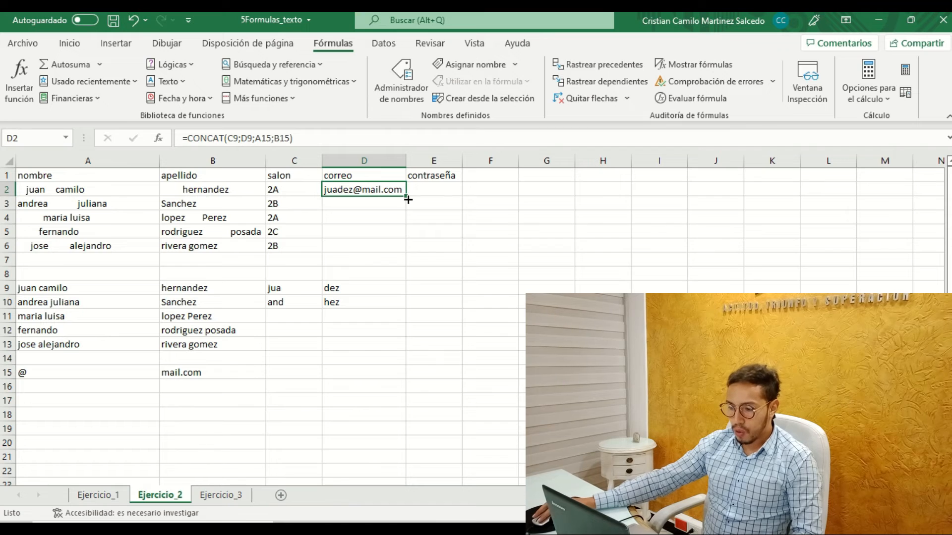
{"action": "left_click_drag", "start_coordinate": [408, 197], "coordinate": [404, 211]}
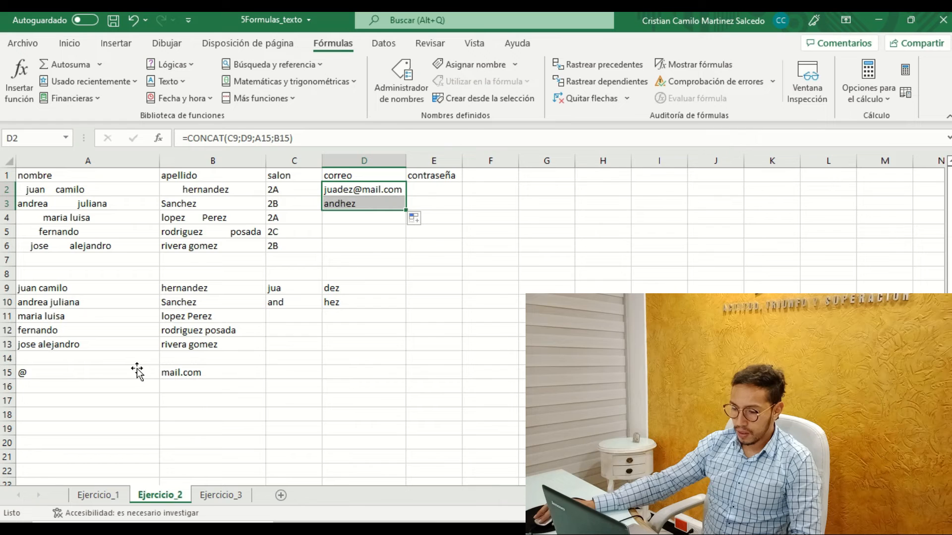
{"action": "left_click", "coordinate": [341, 190]}
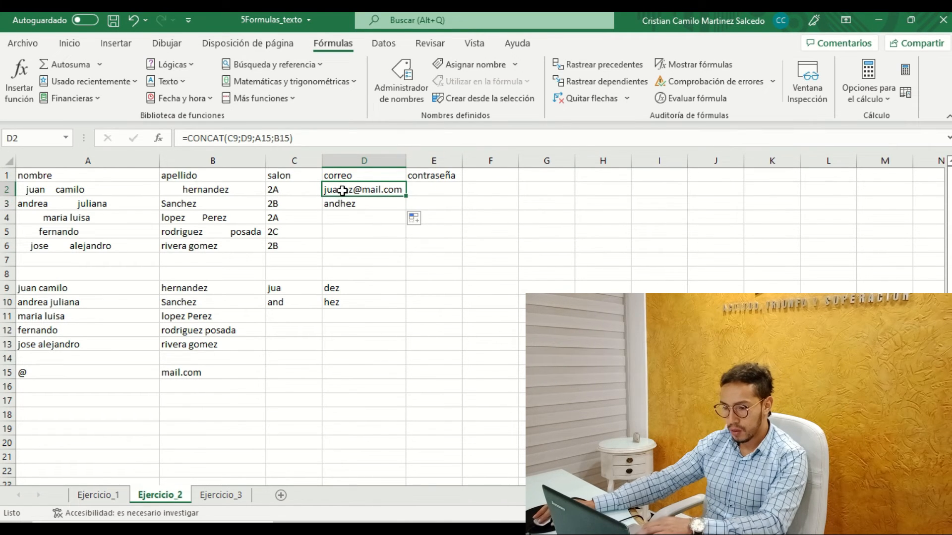
{"action": "double_click", "coordinate": [342, 191]}
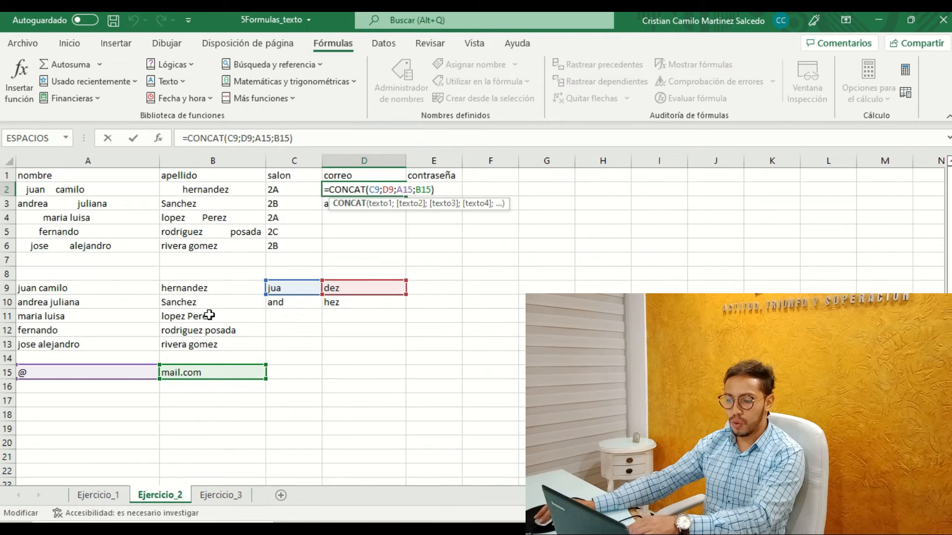
{"action": "key", "text": "Return"}
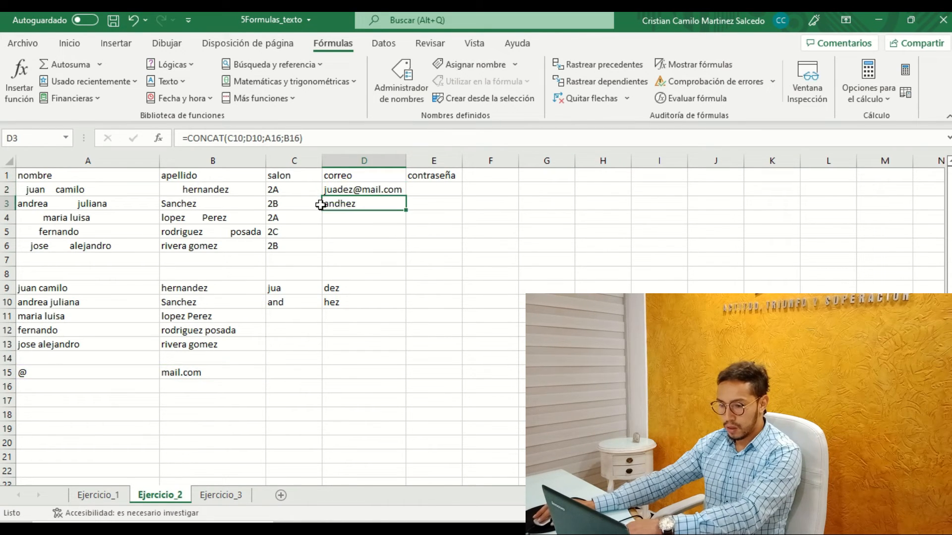
{"action": "left_click", "coordinate": [287, 139]}
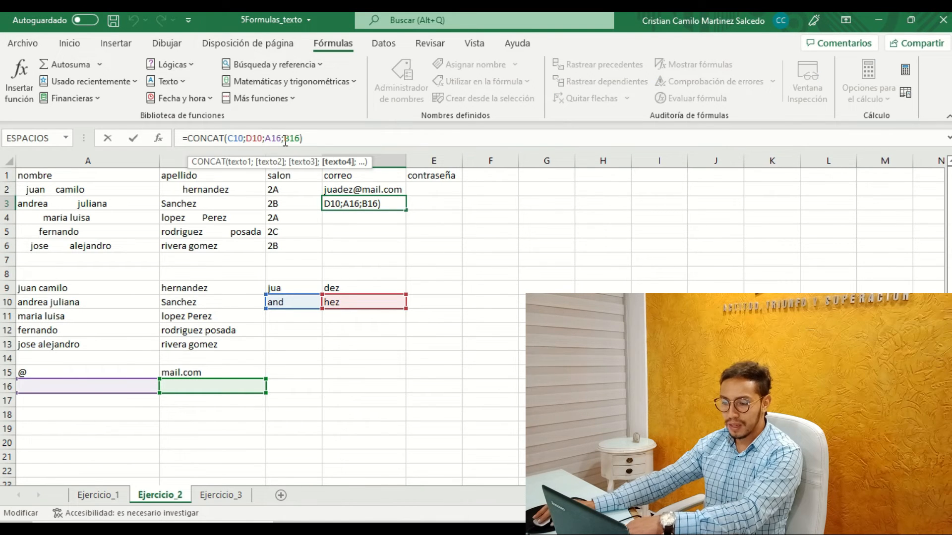
{"action": "key", "text": "Return"}
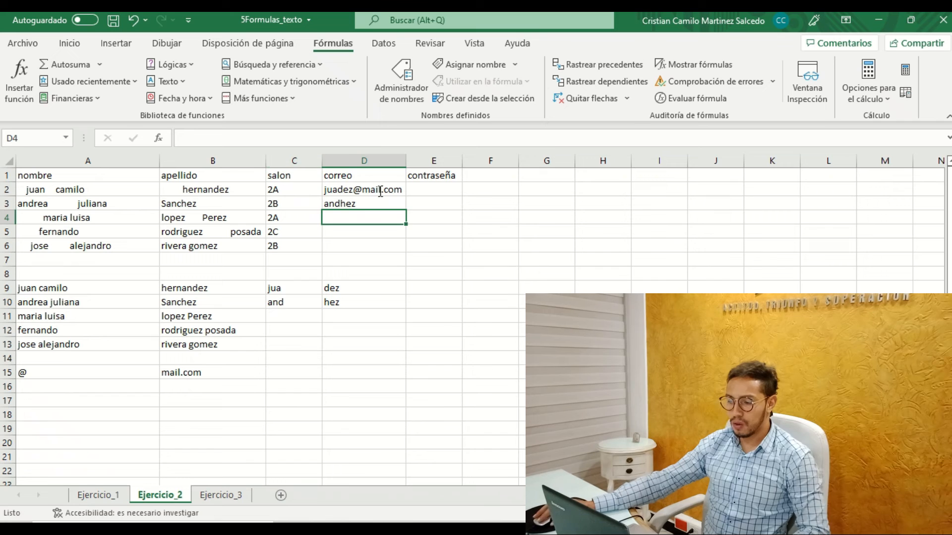
{"action": "left_click", "coordinate": [64, 375]}
{"action": "left_click", "coordinate": [180, 374]}
{"action": "left_click", "coordinate": [128, 373]}
{"action": "left_click", "coordinate": [187, 373]}
Make the @ and mail.com references absolute in D2 as =CONCAT(C9;D9;$A$15;$B$15), and fill it down to D3.
{"action": "left_click", "coordinate": [375, 188]}
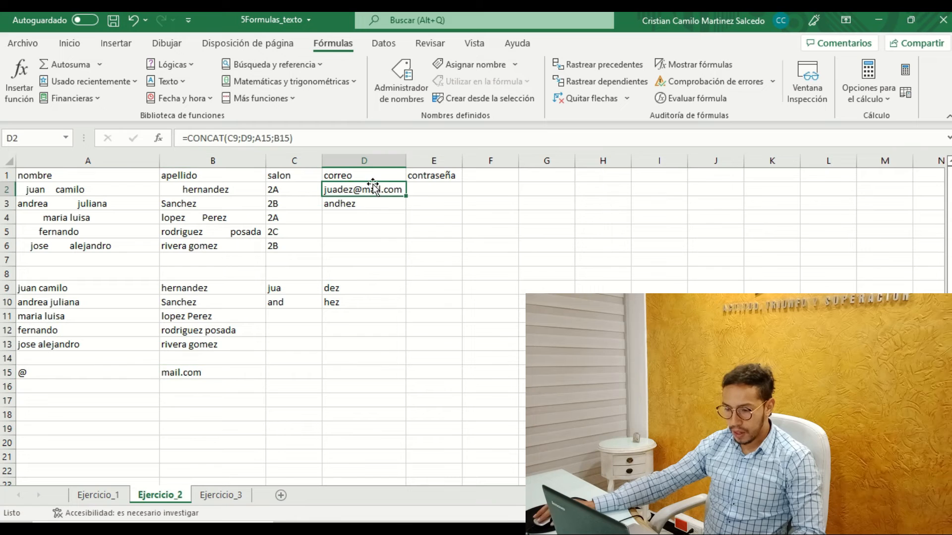
{"action": "left_click", "coordinate": [267, 138]}
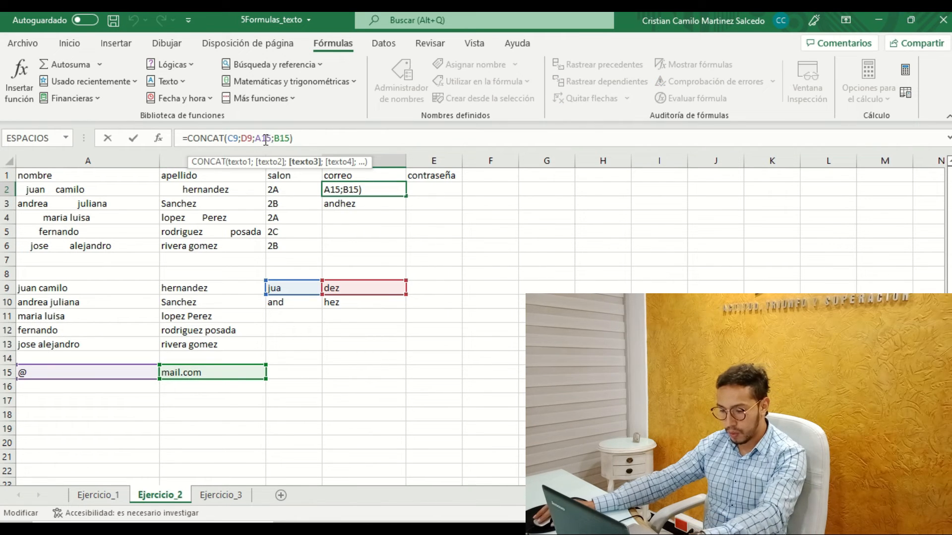
{"action": "key", "text": "F4"}
{"action": "key", "text": "F5"}
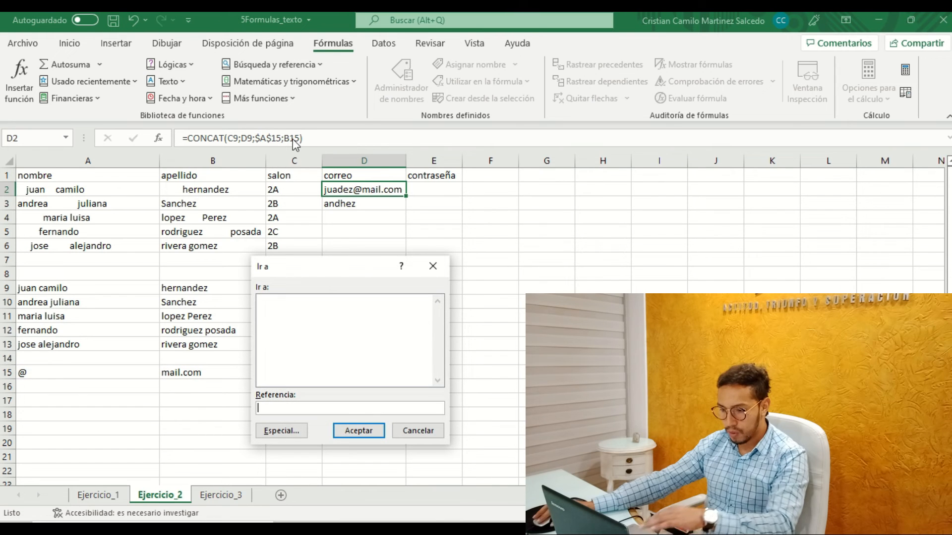
{"action": "left_click", "coordinate": [433, 266]}
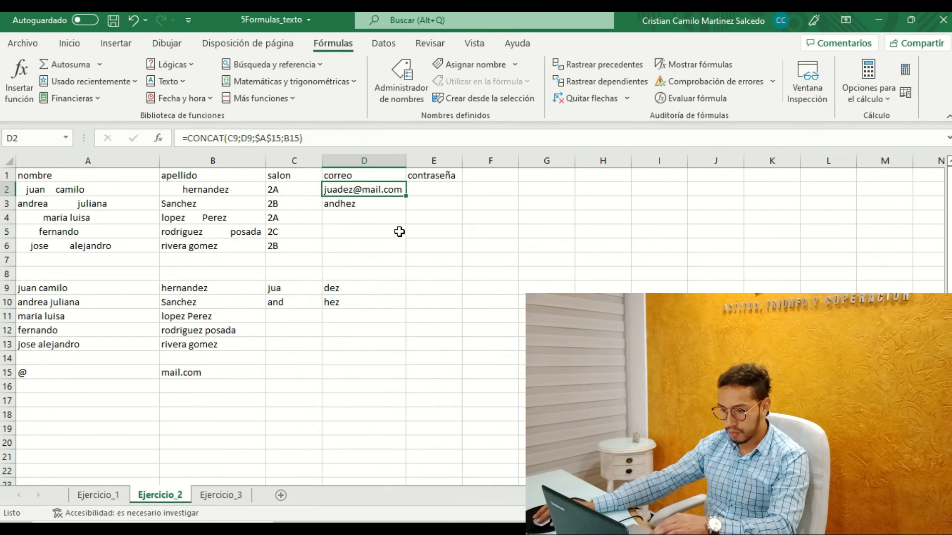
{"action": "left_click", "coordinate": [293, 138]}
{"action": "key", "text": "F4"}
{"action": "key", "text": "Return"}
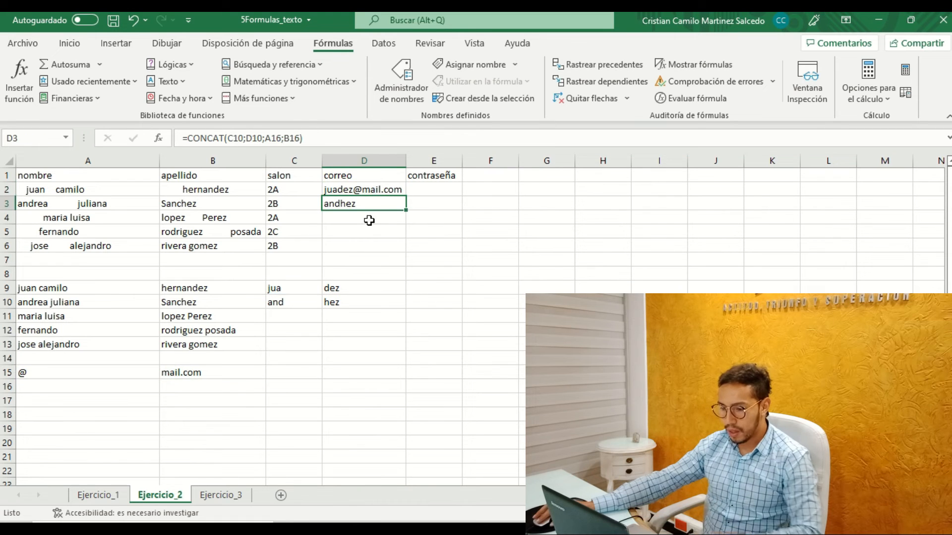
{"action": "left_click", "coordinate": [376, 192]}
{"action": "left_click_drag", "start_coordinate": [404, 196], "coordinate": [406, 208]}
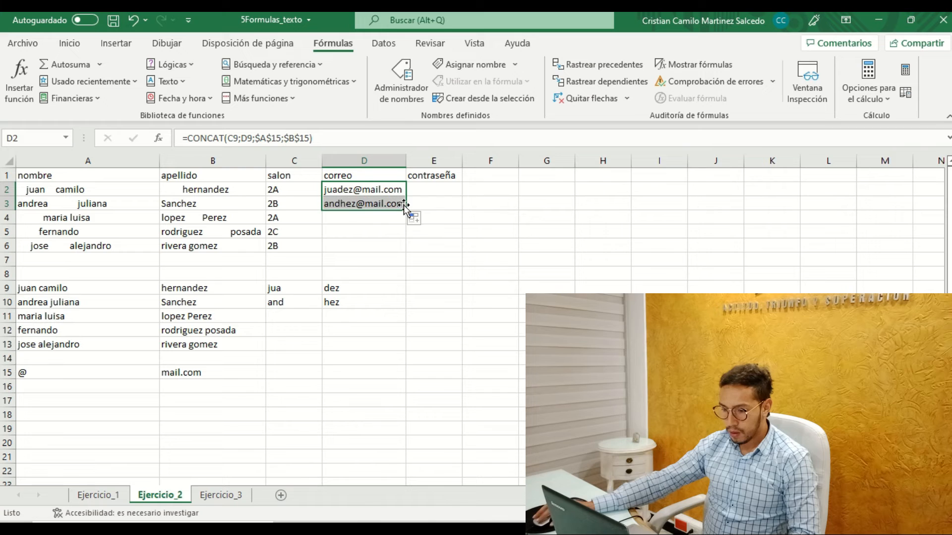
Examine the cell references in the CONCAT formulas of D3 and D2.
{"action": "left_click", "coordinate": [370, 207]}
{"action": "left_click", "coordinate": [310, 139]}
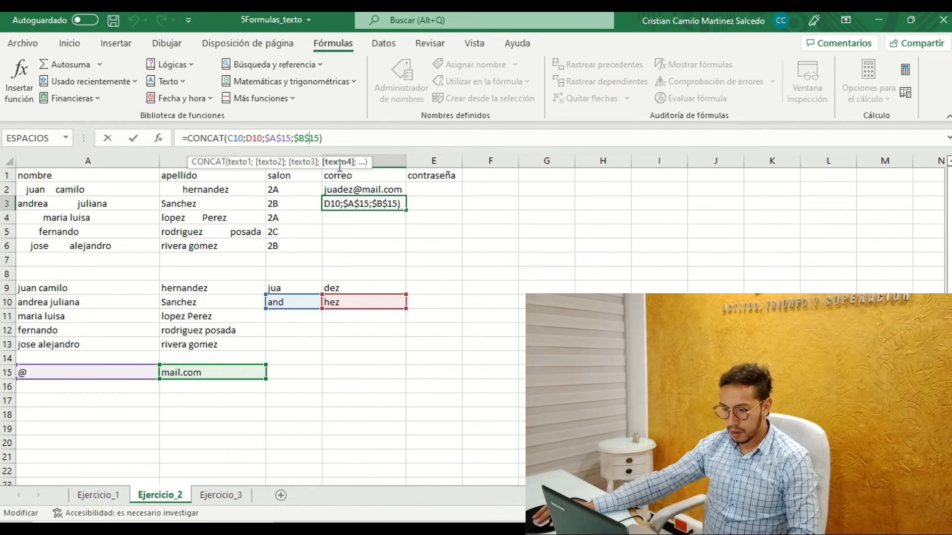
{"action": "key", "text": "Return"}
{"action": "left_click", "coordinate": [364, 193]}
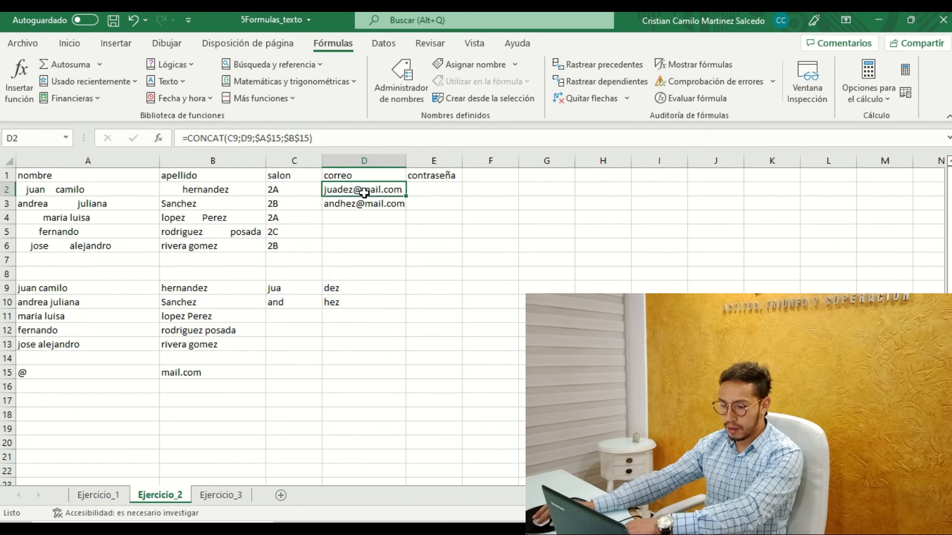
{"action": "left_click", "coordinate": [300, 141]}
{"action": "key", "text": "Return"}
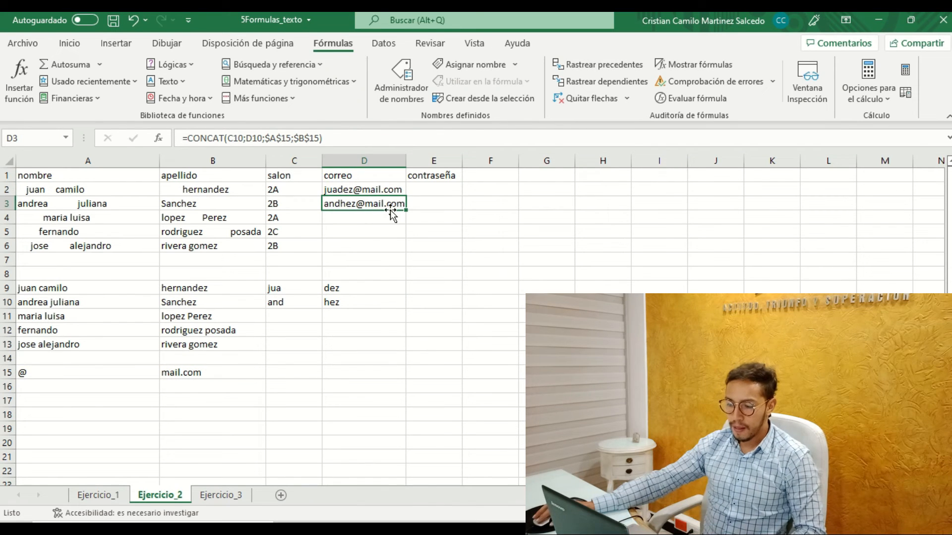
Extend the CONCAT formula down to D4 and the name fragment formulas in columns C and D down to row 11, autofitting column D.
{"action": "left_click_drag", "start_coordinate": [394, 189], "coordinate": [404, 224]}
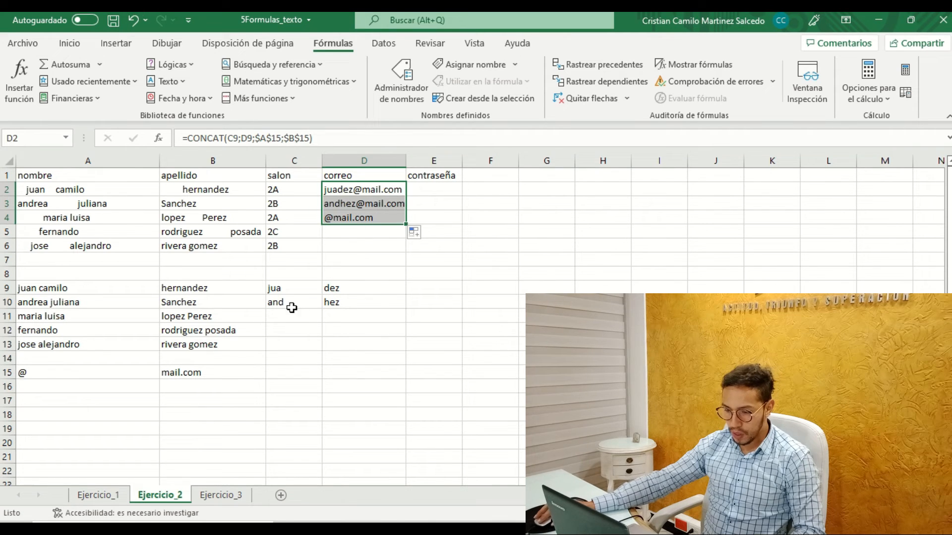
{"action": "left_click_drag", "start_coordinate": [277, 292], "coordinate": [406, 322]}
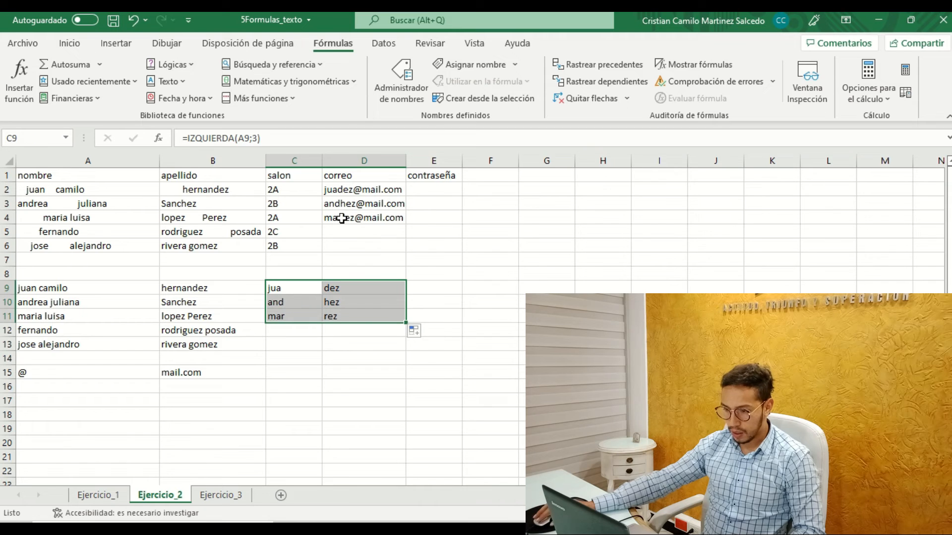
{"action": "double_click", "coordinate": [406, 161]}
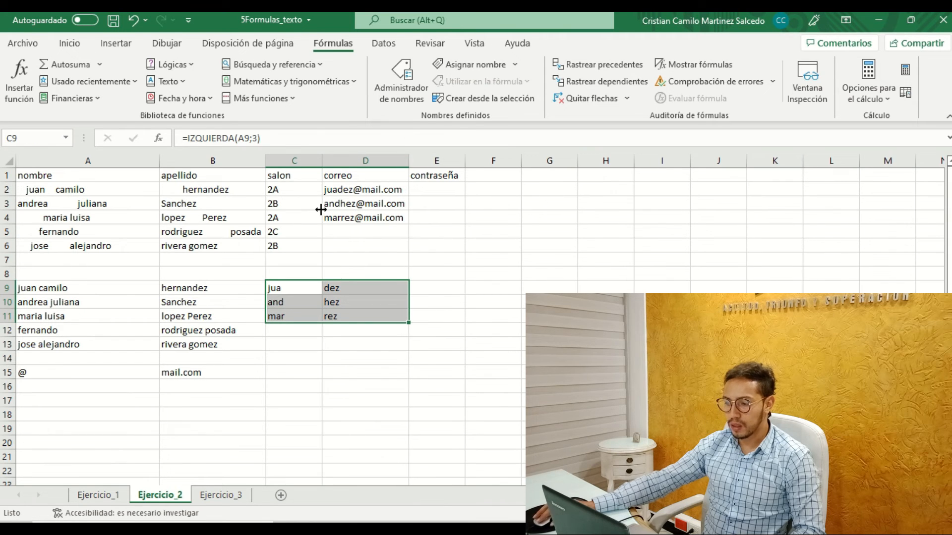
Start a formula in E2 under contraseña with the CODIGO function.
{"action": "left_click", "coordinate": [448, 189]}
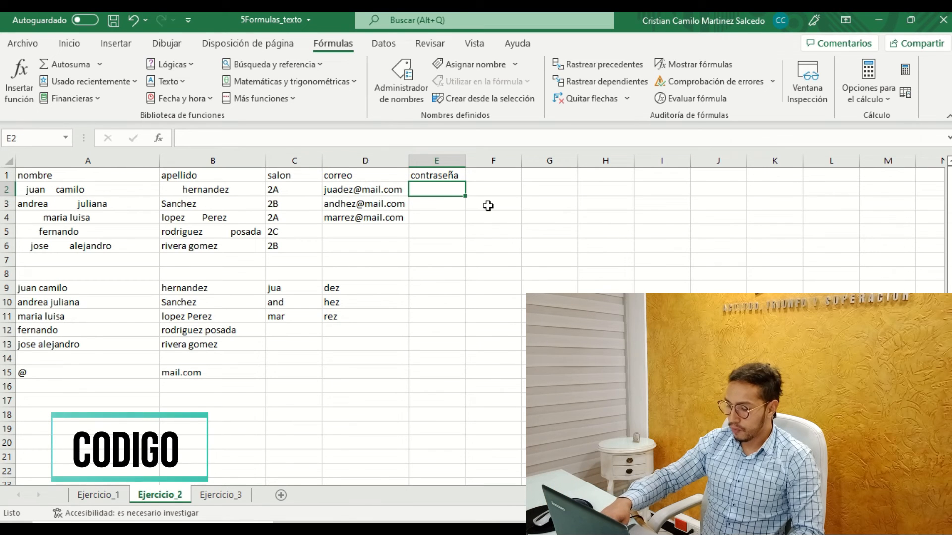
{"action": "type", "text": "="}
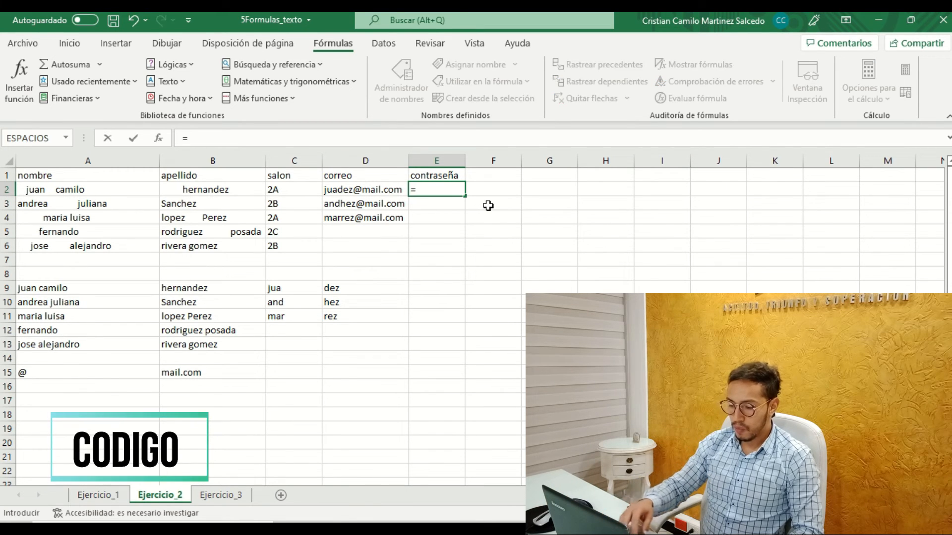
{"action": "type", "text": "co"}
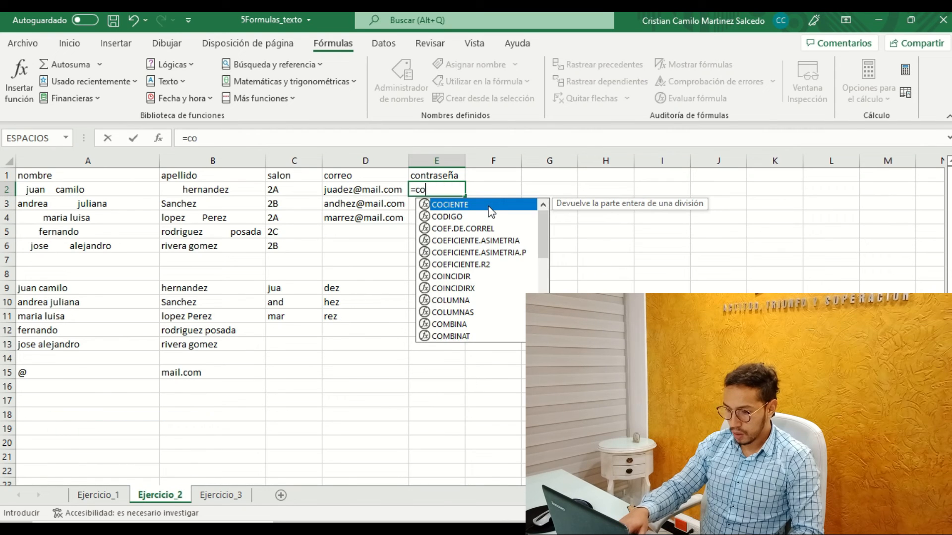
{"action": "key", "text": "Down"}
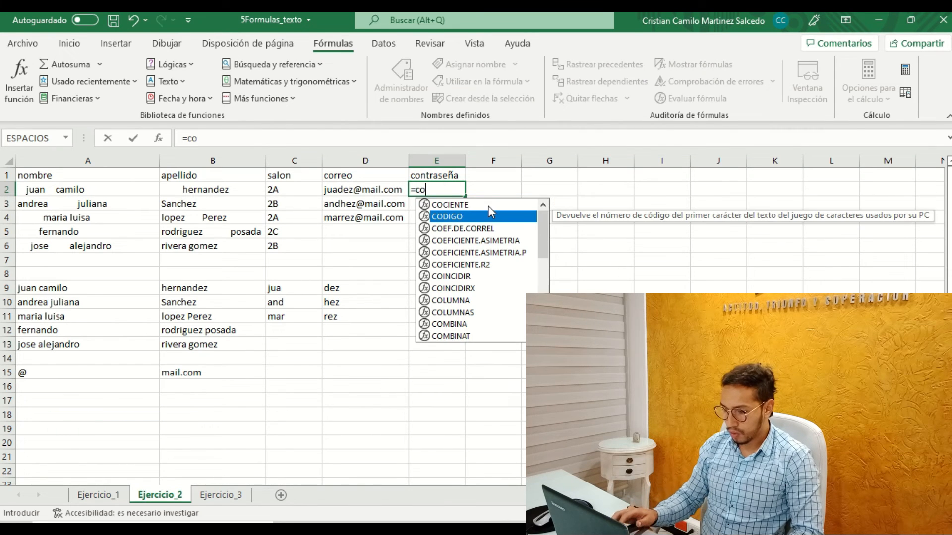
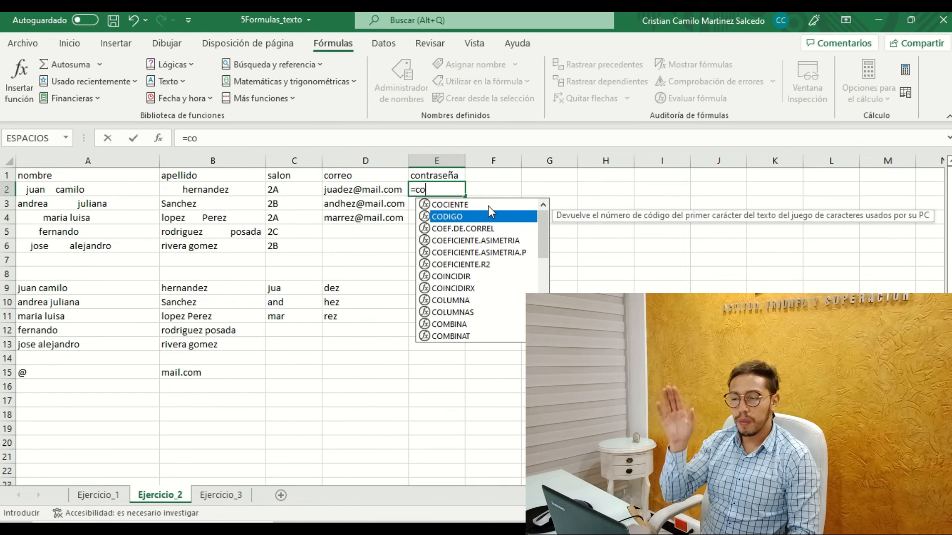
Discard the unfinished formula in E2.
{"action": "key", "text": "BackSpace"}
{"action": "key", "text": "BackSpace"}
{"action": "key", "text": "BackSpace"}
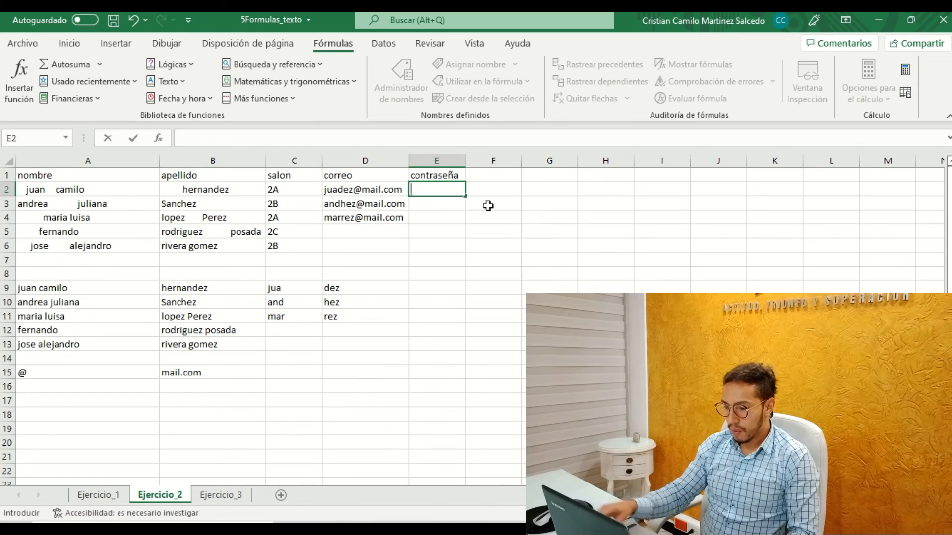
List the letters a to f in cells G2 through G7, one letter per cell.
{"action": "left_click", "coordinate": [549, 196]}
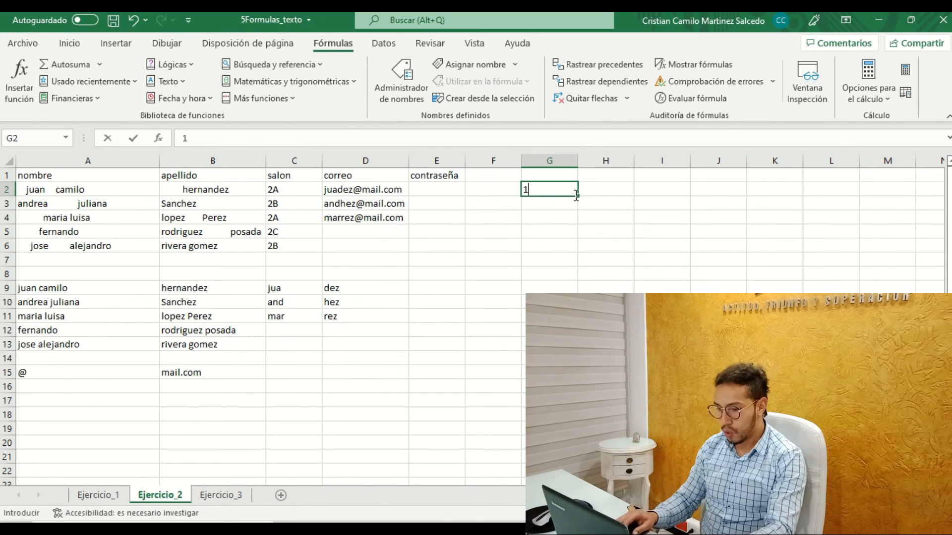
{"action": "left_click", "coordinate": [575, 199]}
{"action": "left_click", "coordinate": [574, 195]}
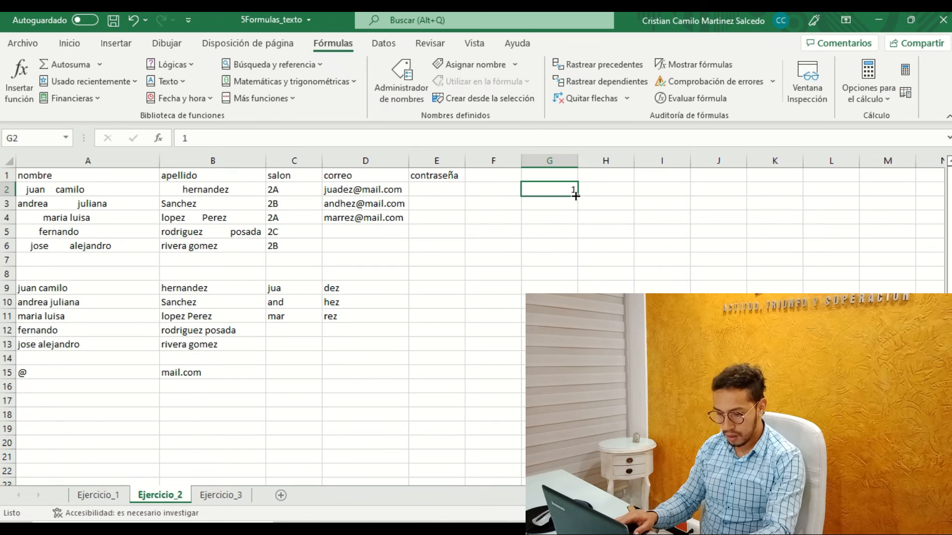
{"action": "type", "text": "a"}
{"action": "key", "text": "Return"}
{"action": "type", "text": "b"}
{"action": "key", "text": "Return"}
{"action": "type", "text": "c"}
{"action": "key", "text": "Return"}
{"action": "type", "text": "d"}
{"action": "key", "text": "Return"}
{"action": "type", "text": "e"}
{"action": "key", "text": "Return"}
{"action": "type", "text": "f"}
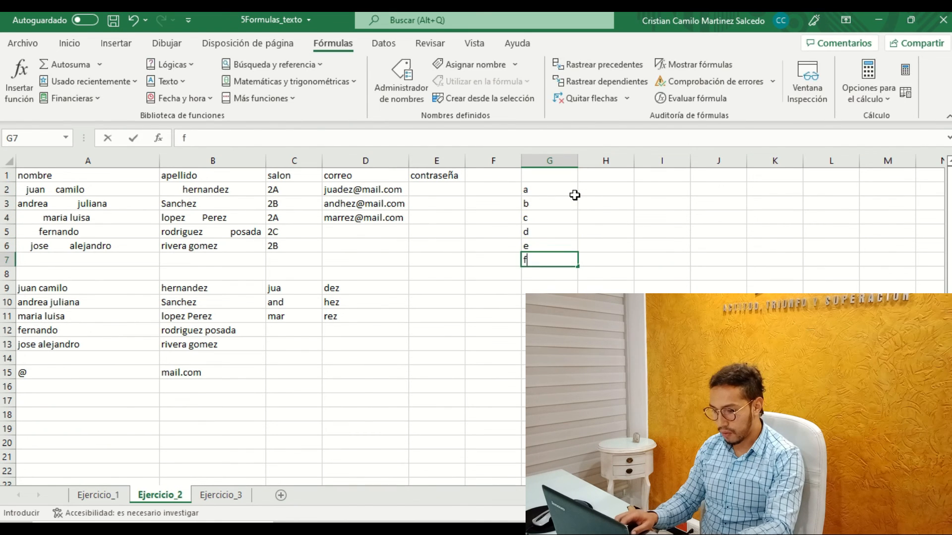
Enter =CODIGO(G2) in H2 beside the letter list and fill the formula down to H7.
{"action": "key", "text": "Tab"}
{"action": "key", "text": "Up"}
{"action": "key", "text": "Up"}
{"action": "key", "text": "Up"}
{"action": "key", "text": "Up"}
{"action": "key", "text": "Up"}
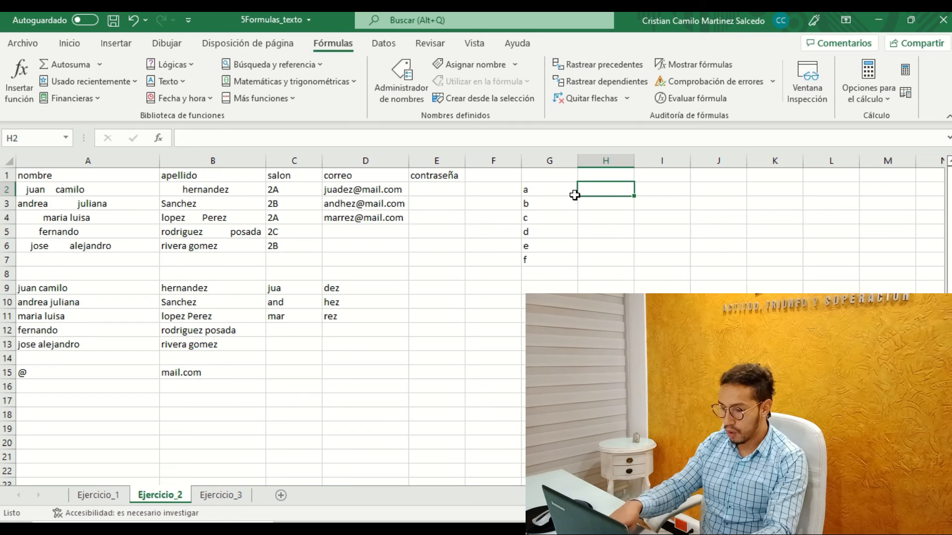
{"action": "type", "text": "=c"}
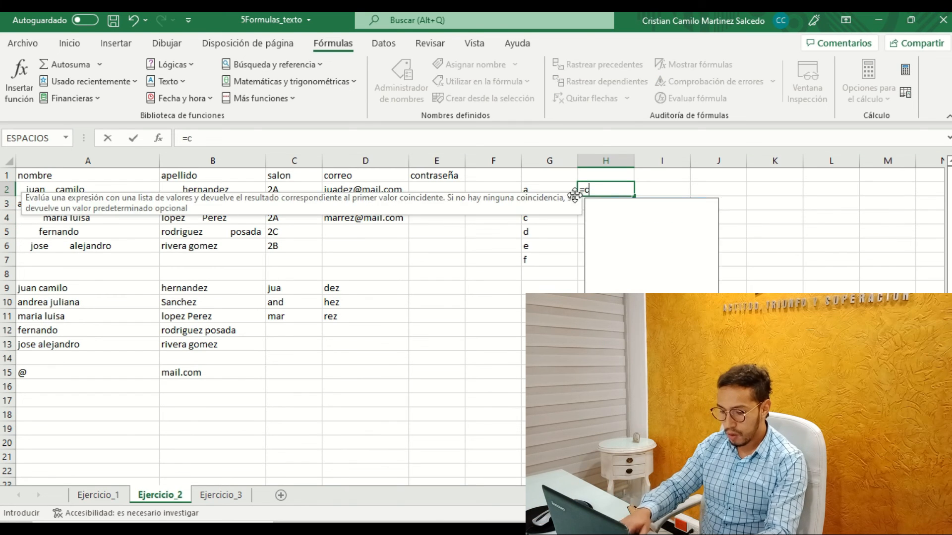
{"action": "type", "text": "od"}
{"action": "key", "text": "Tab"}
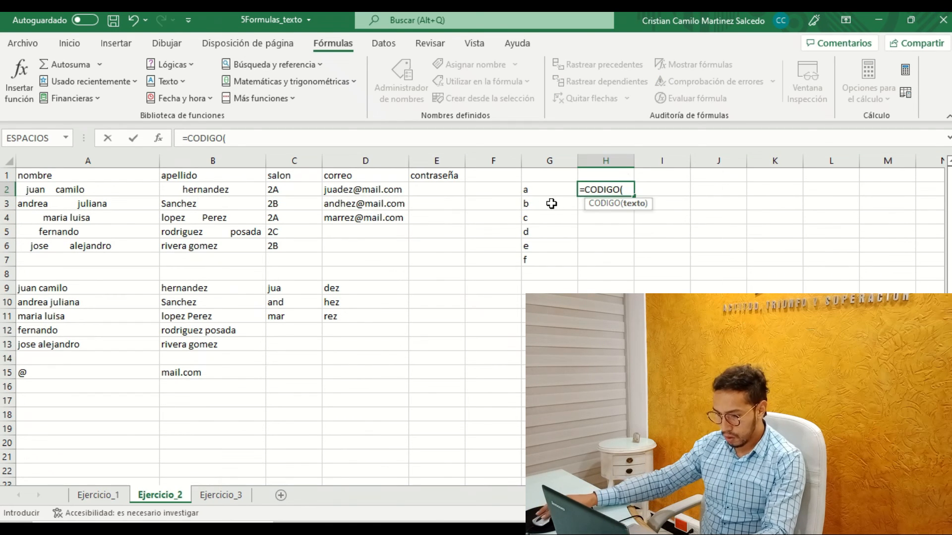
{"action": "left_click", "coordinate": [536, 193]}
{"action": "type", "text": ")"}
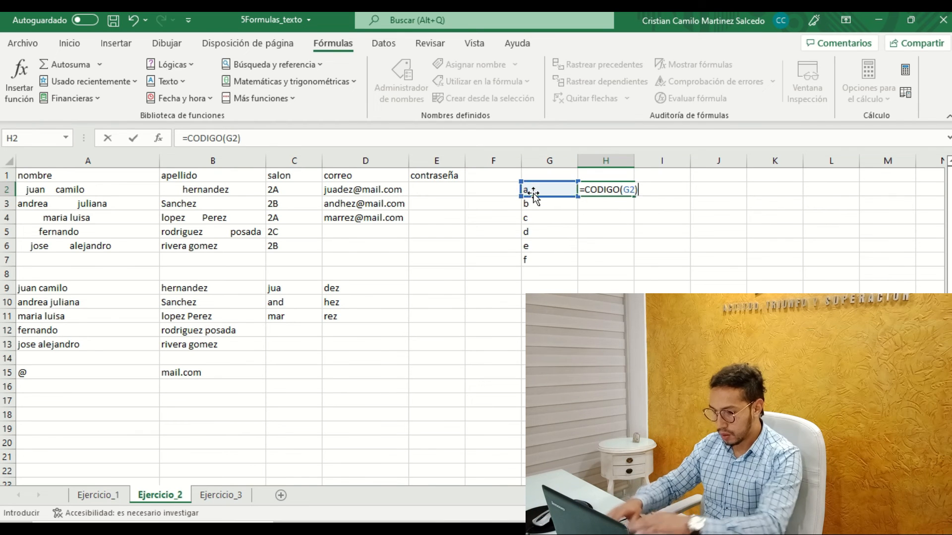
{"action": "key", "text": "Return"}
{"action": "left_click", "coordinate": [612, 193]}
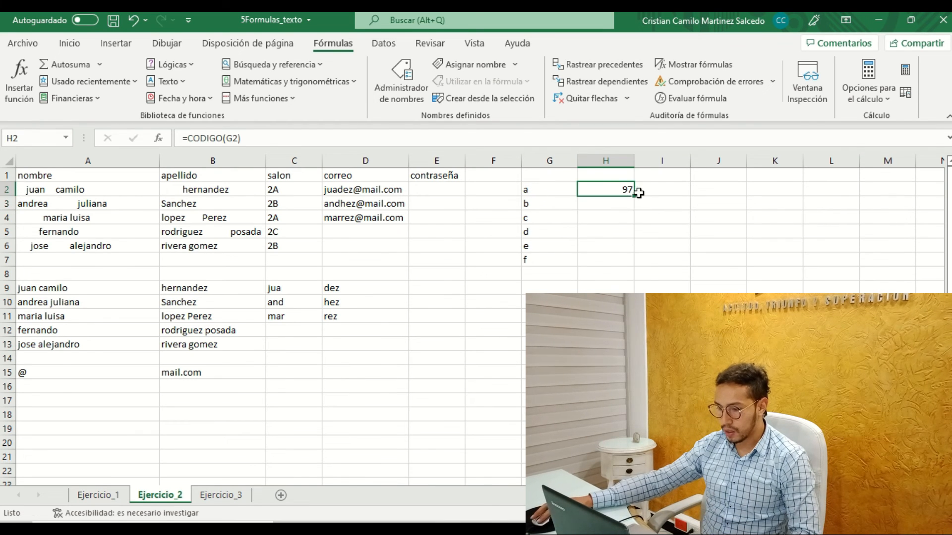
{"action": "left_click_drag", "start_coordinate": [628, 197], "coordinate": [620, 262]}
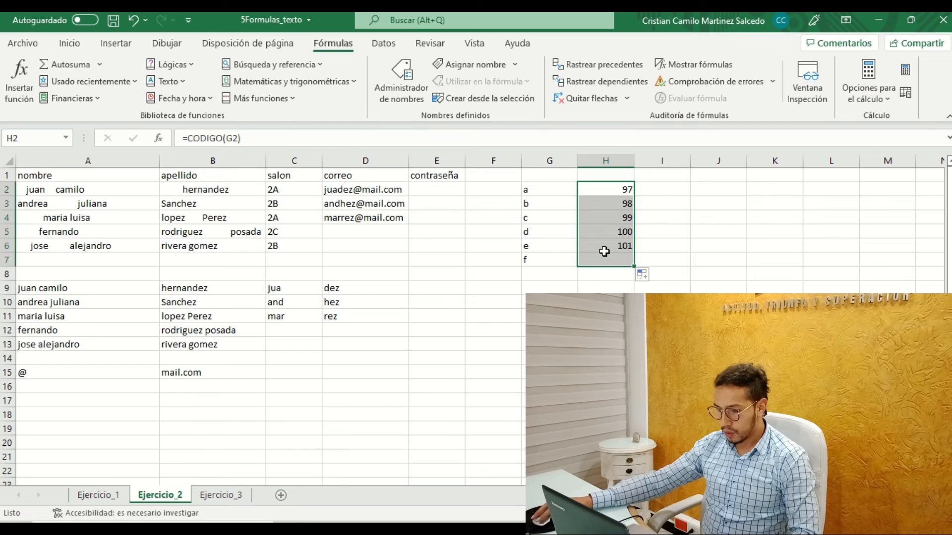
Review the letter codes in column H and clear the test data from G2:H7.
{"action": "left_click", "coordinate": [619, 222]}
{"action": "left_click", "coordinate": [621, 236]}
{"action": "left_click", "coordinate": [621, 246]}
{"action": "left_click", "coordinate": [616, 270]}
{"action": "left_click", "coordinate": [616, 261]}
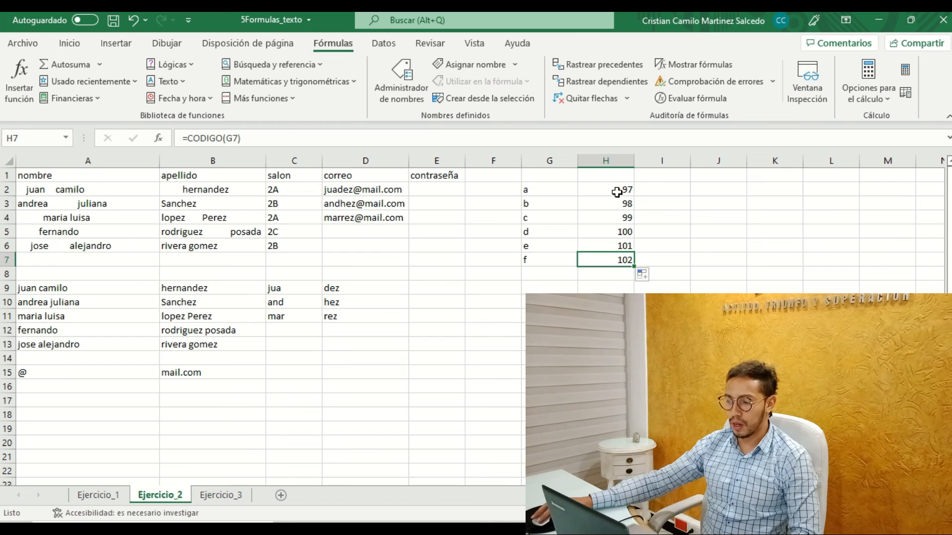
{"action": "left_click_drag", "start_coordinate": [536, 188], "coordinate": [619, 272]}
{"action": "key", "text": "Delete"}
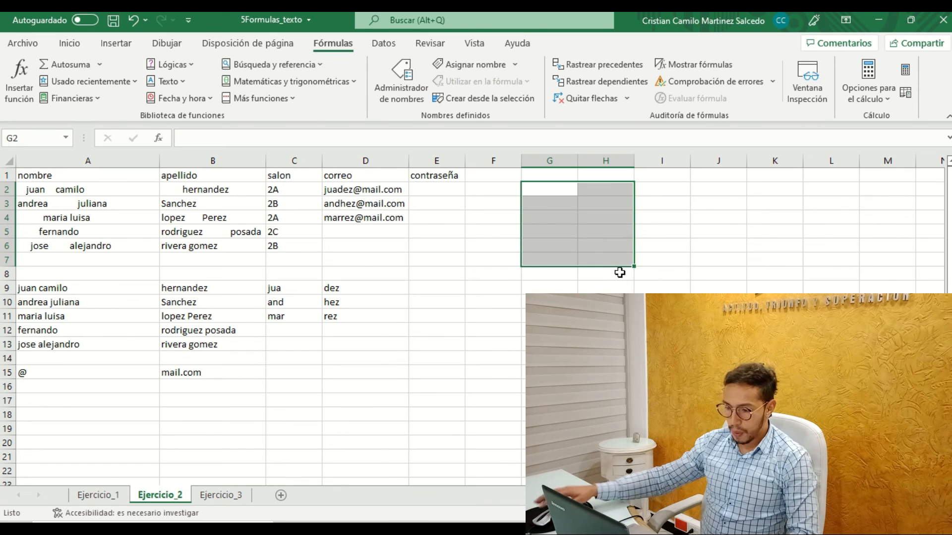
Enter =CODIGO(C9) in E9 for the first name fragment and fill it down to E11.
{"action": "left_click", "coordinate": [450, 189]}
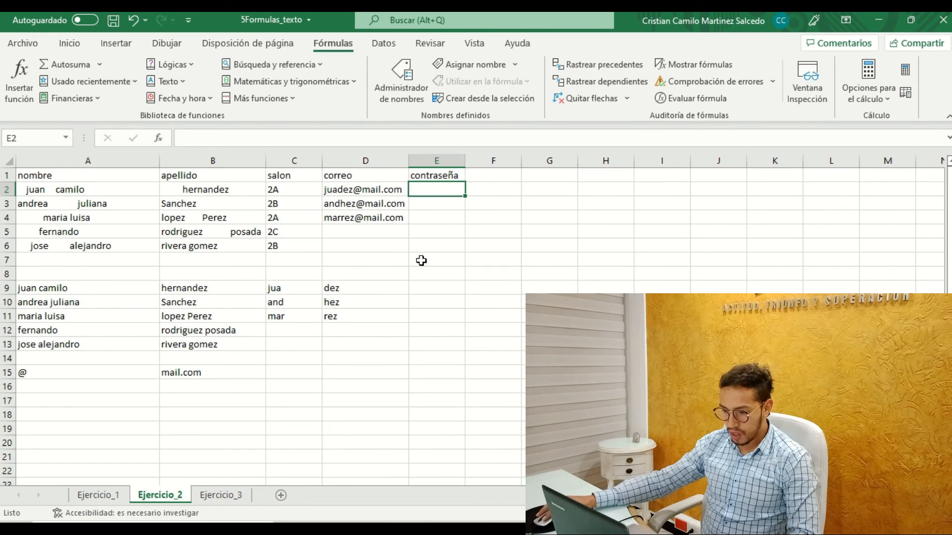
{"action": "left_click", "coordinate": [416, 290]}
{"action": "type", "text": "="}
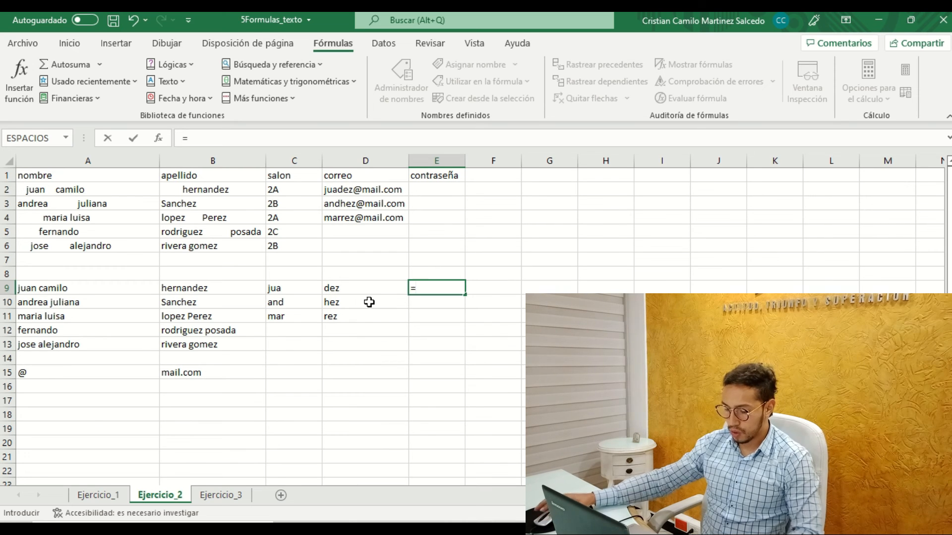
{"action": "type", "text": "co"}
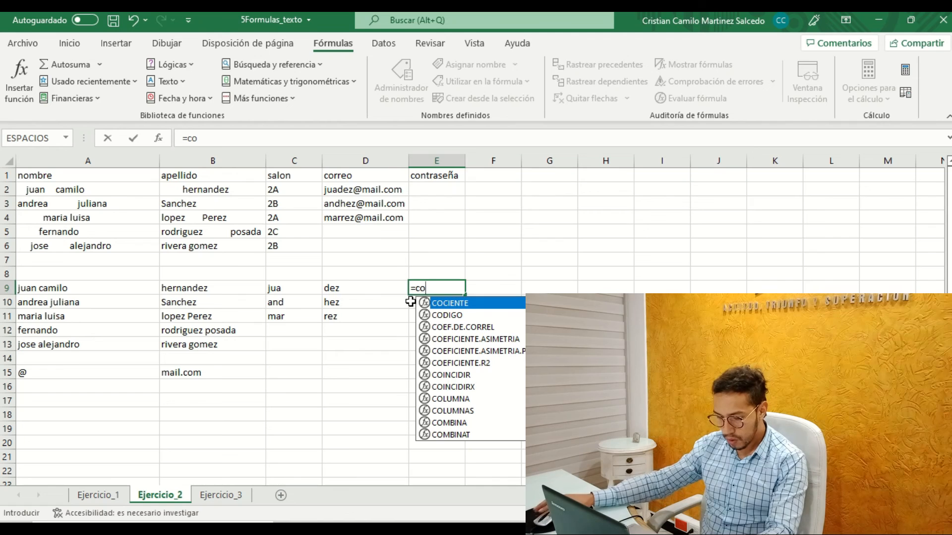
{"action": "key", "text": "Down"}
{"action": "key", "text": "Tab"}
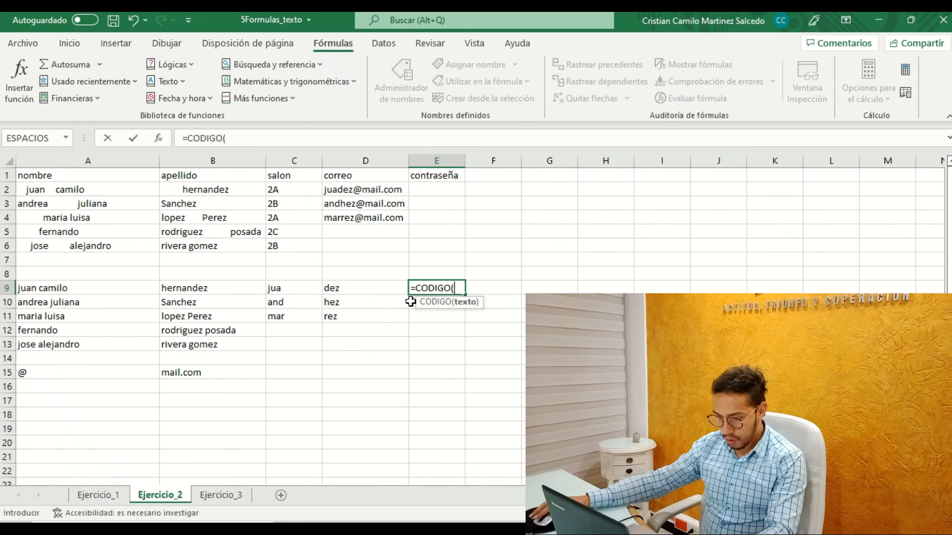
{"action": "left_click", "coordinate": [289, 292]}
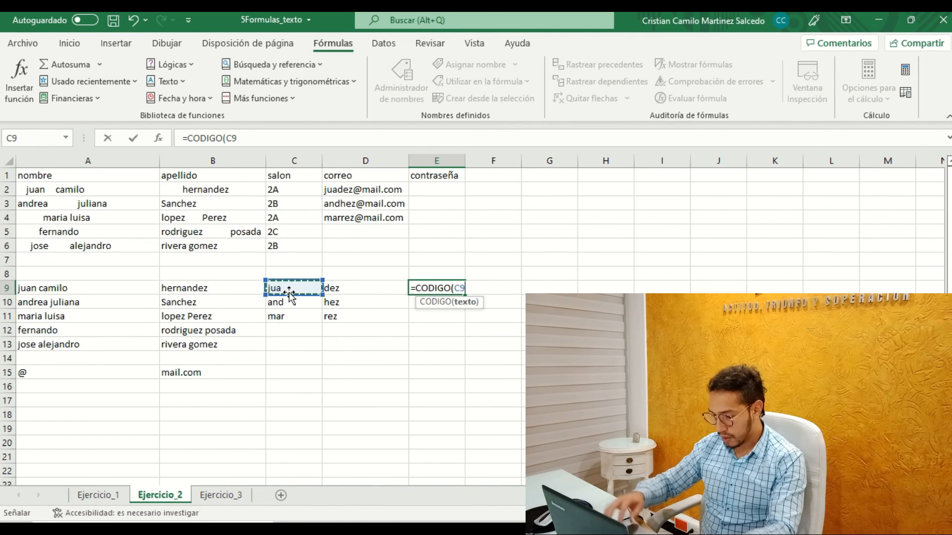
{"action": "key", "text": "Return"}
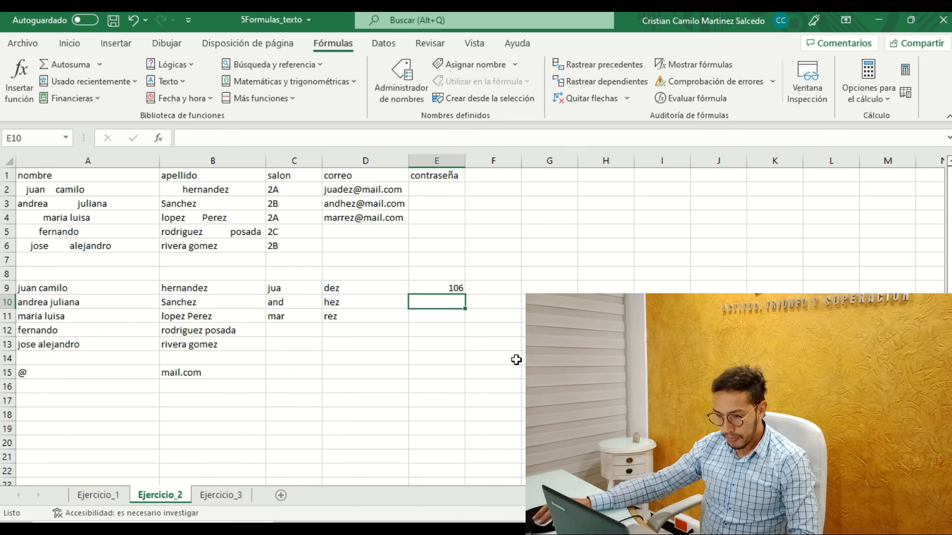
{"action": "left_click", "coordinate": [469, 290]}
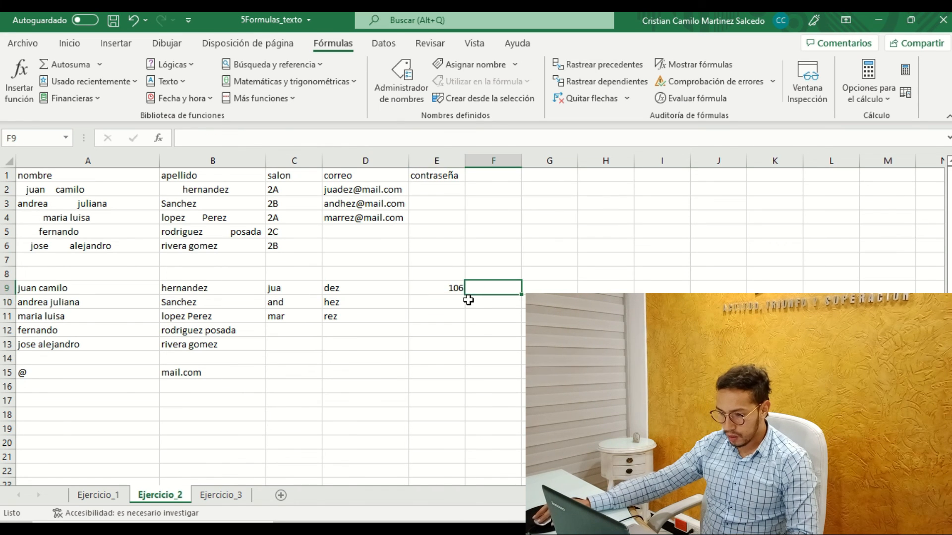
{"action": "left_click", "coordinate": [454, 290]}
{"action": "left_click_drag", "start_coordinate": [464, 294], "coordinate": [461, 317]}
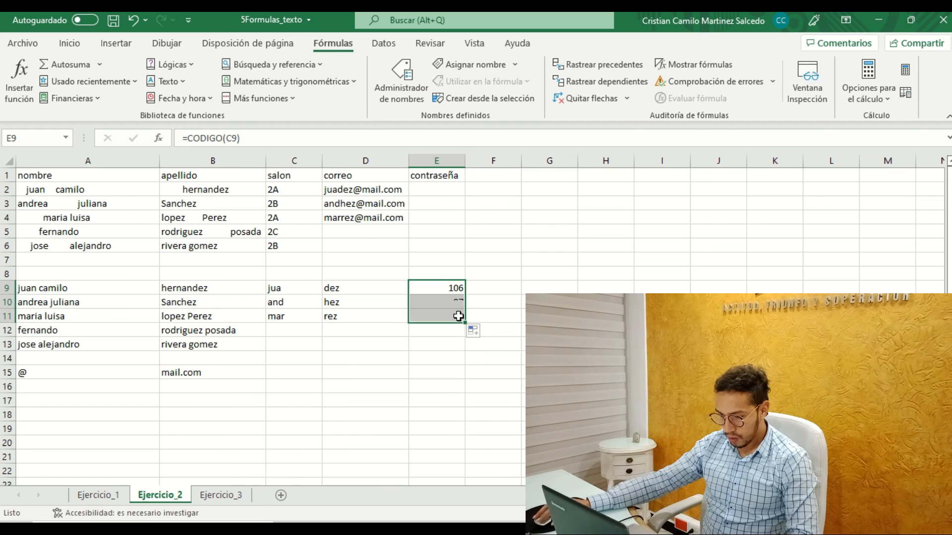
Examine the surname fragments in D9:D11 and the CODIGO formula in E9.
{"action": "left_click", "coordinate": [483, 290]}
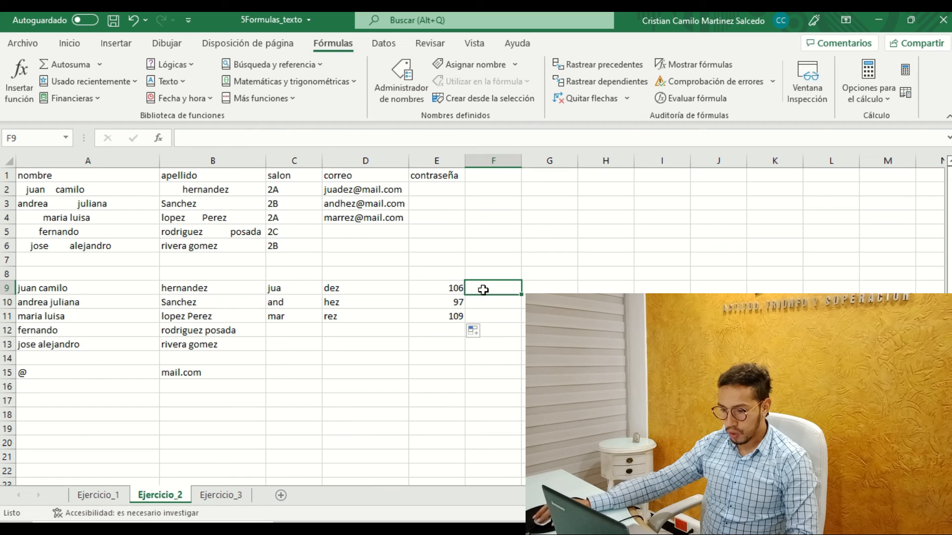
{"action": "left_click", "coordinate": [330, 290]}
{"action": "left_click", "coordinate": [330, 303]}
{"action": "left_click", "coordinate": [329, 315]}
{"action": "left_click", "coordinate": [332, 290]}
{"action": "left_click", "coordinate": [332, 303]}
{"action": "left_click", "coordinate": [378, 313]}
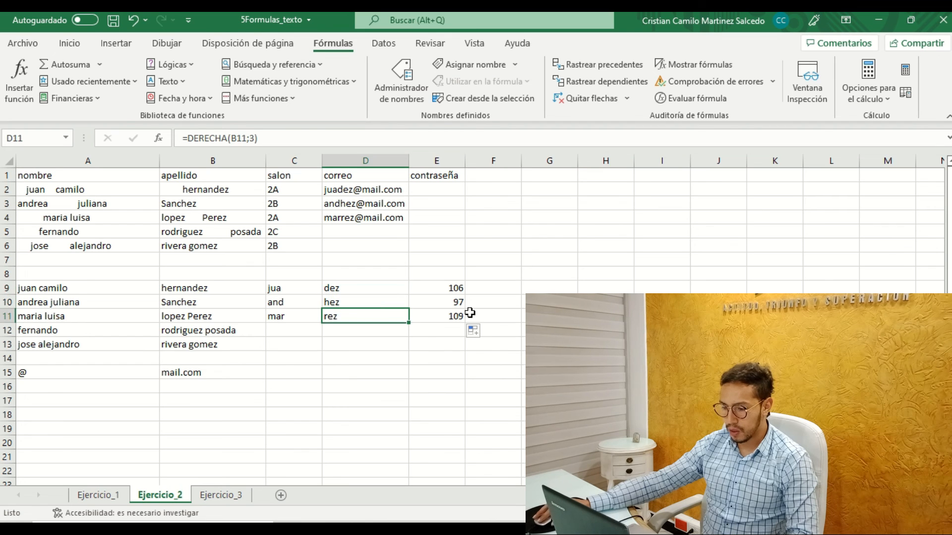
{"action": "double_click", "coordinate": [454, 288]}
{"action": "key", "text": "Return"}
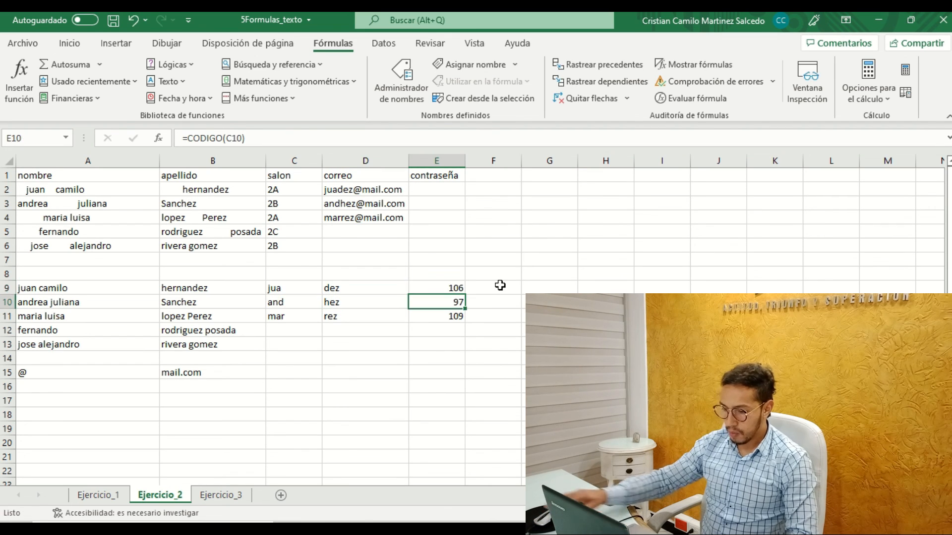
Copy the CODIGO formulas from E9:E11 across to F9:F11 and check the row 9 codes in both columns.
{"action": "left_click_drag", "start_coordinate": [448, 289], "coordinate": [493, 321]}
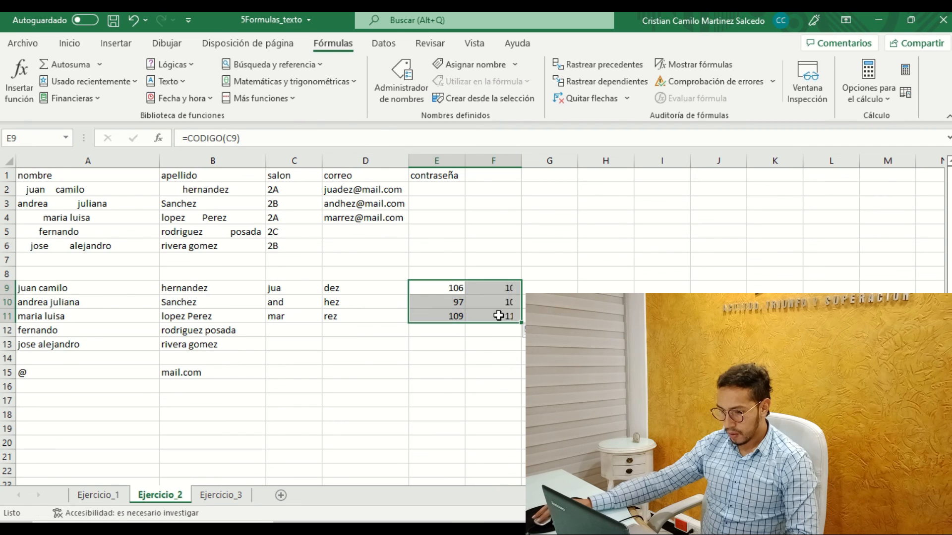
{"action": "left_click", "coordinate": [496, 303]}
{"action": "left_click", "coordinate": [457, 289]}
{"action": "left_click", "coordinate": [507, 291]}
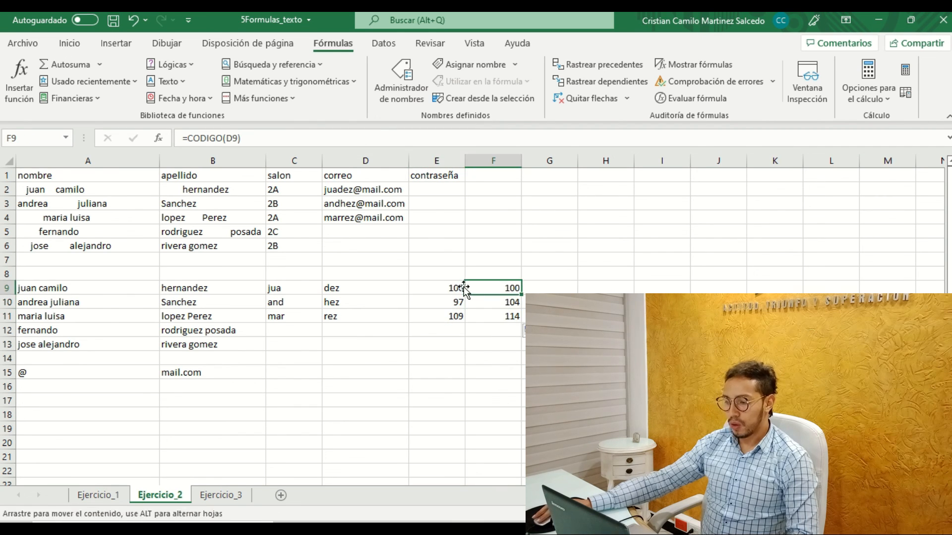
{"action": "left_click", "coordinate": [462, 287]}
{"action": "left_click", "coordinate": [501, 286]}
{"action": "left_click", "coordinate": [445, 286]}
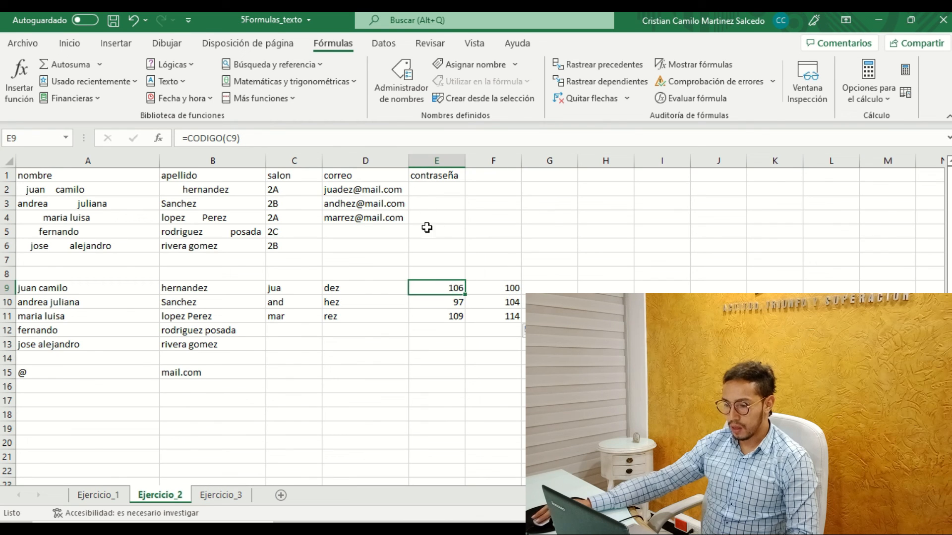
Try summing the two row 9 codes in E2 under contraseña with =E9+F9.
{"action": "left_click", "coordinate": [432, 187]}
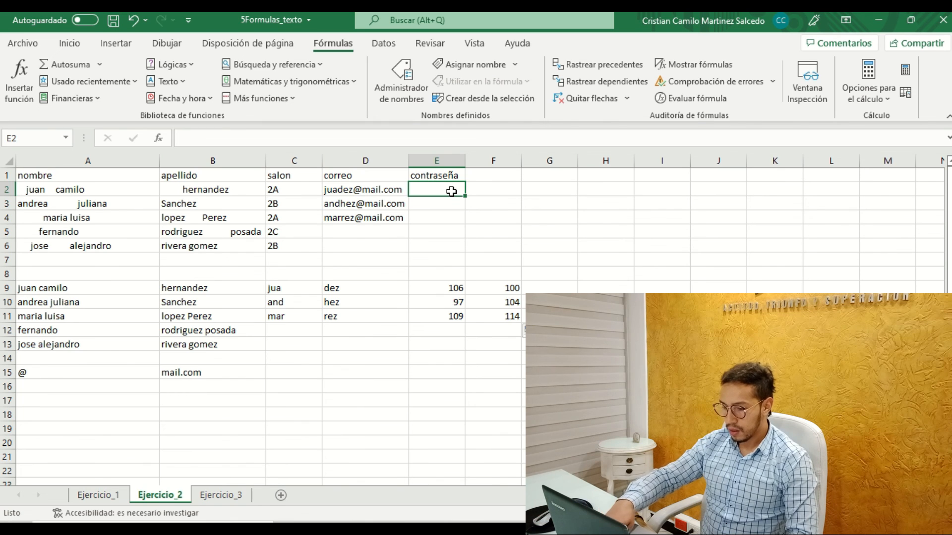
{"action": "type", "text": "="}
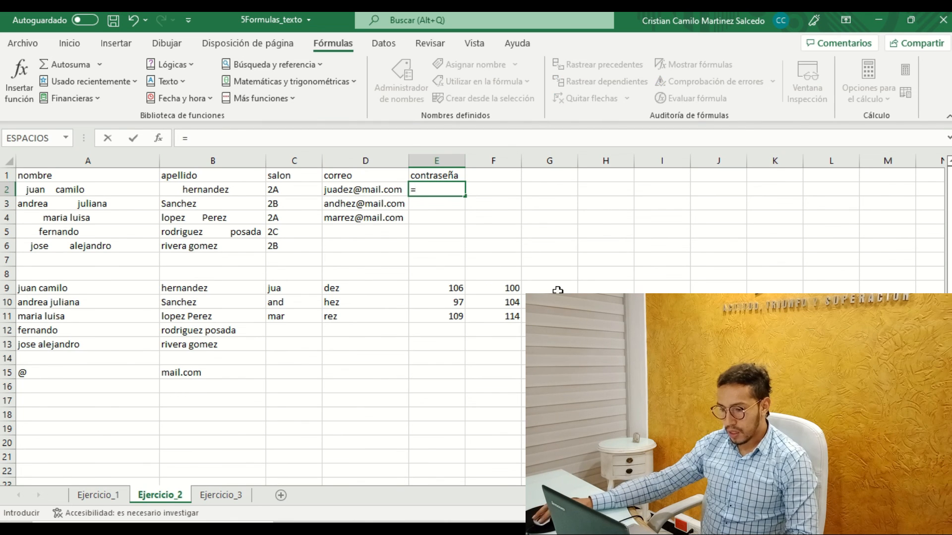
{"action": "left_click", "coordinate": [451, 286]}
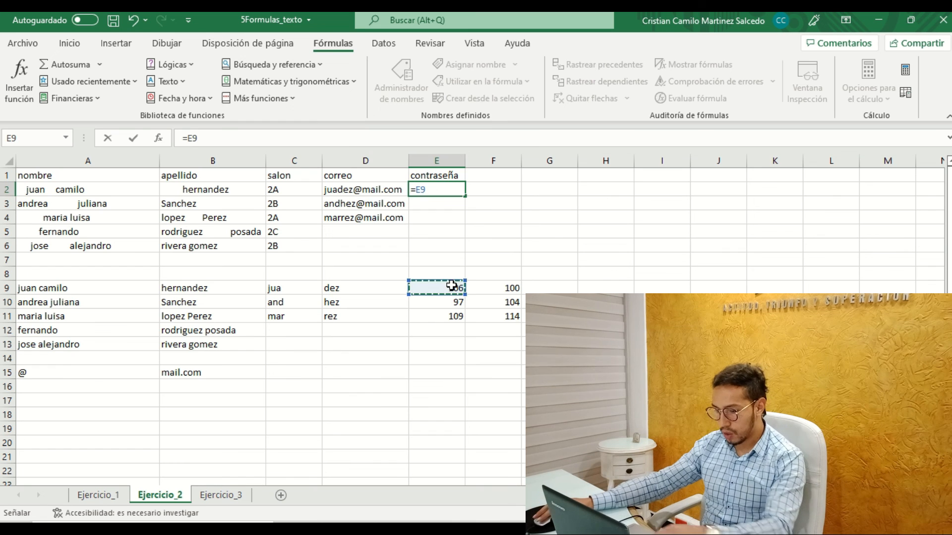
{"action": "type", "text": "+"}
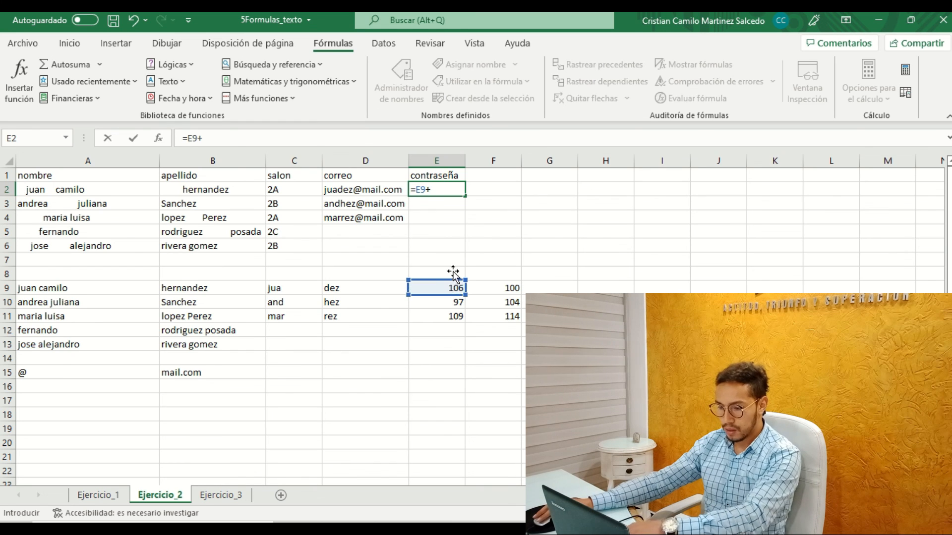
{"action": "left_click", "coordinate": [491, 285]}
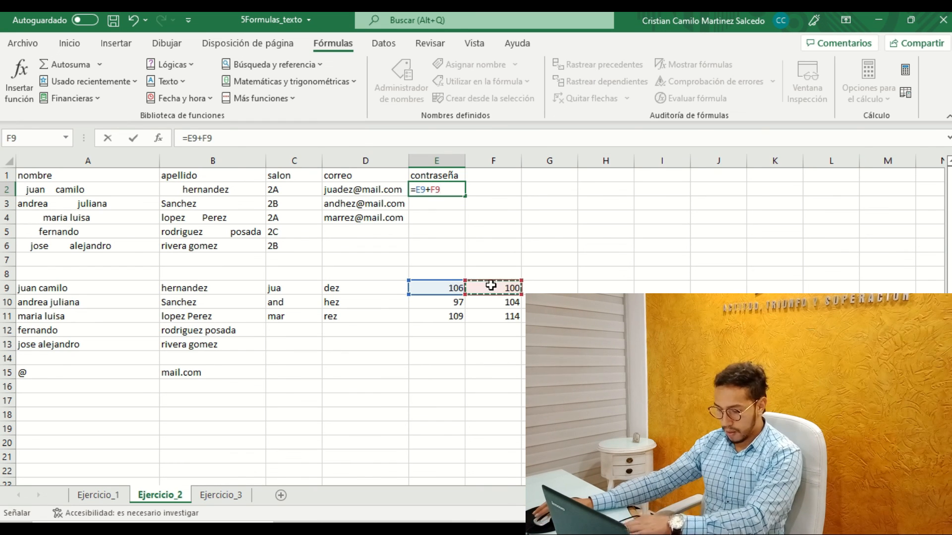
{"action": "key", "text": "Return"}
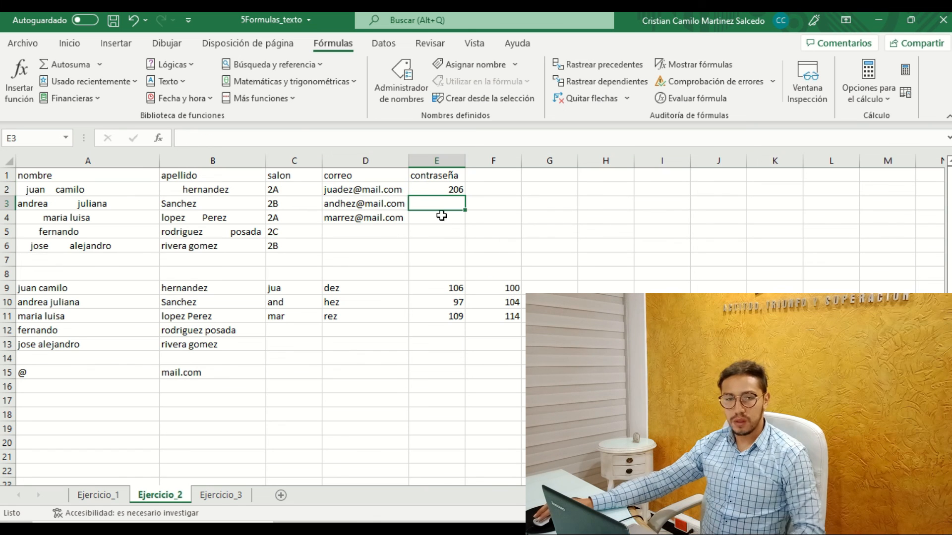
{"action": "left_click", "coordinate": [442, 193]}
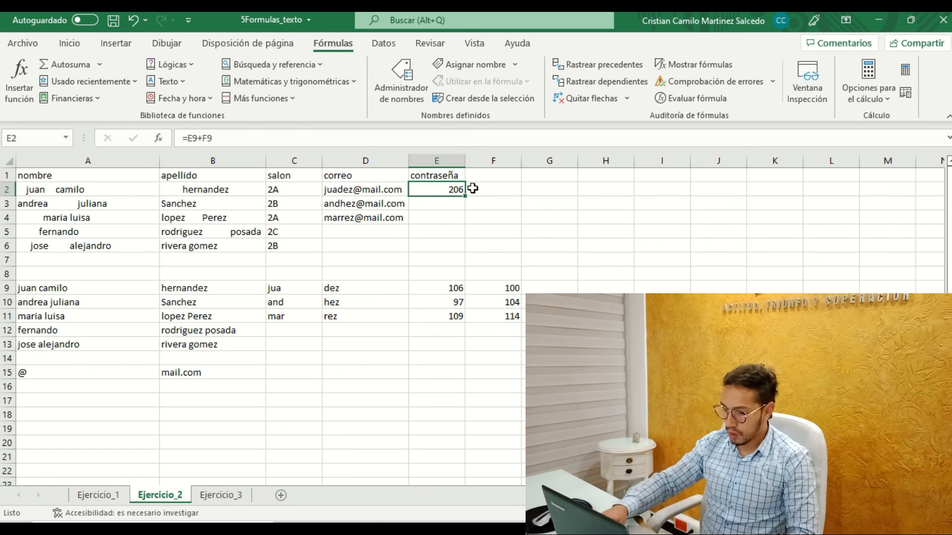
Replace the sum in E2 with =CONCAT(E9;F9) to join the two codes, and fill it down to E4.
{"action": "key", "text": "BackSpace"}
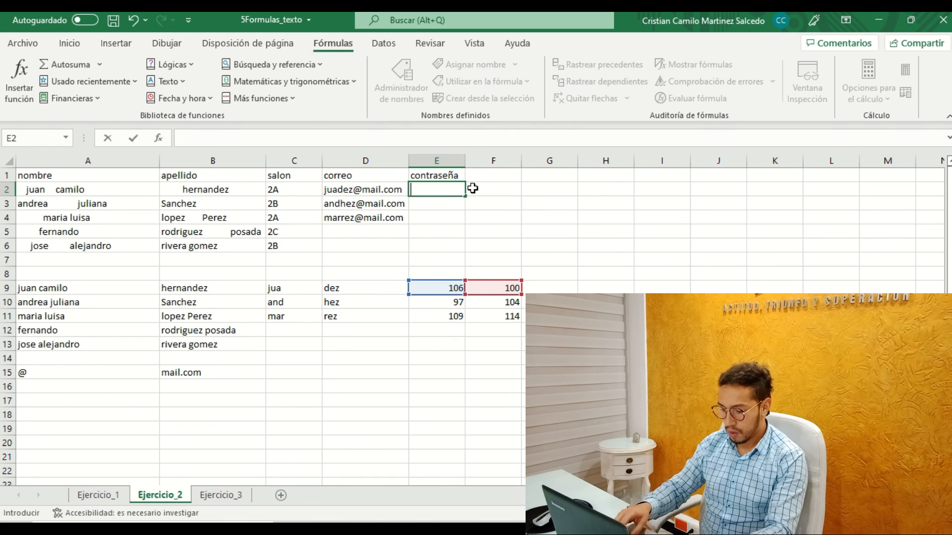
{"action": "type", "text": "="}
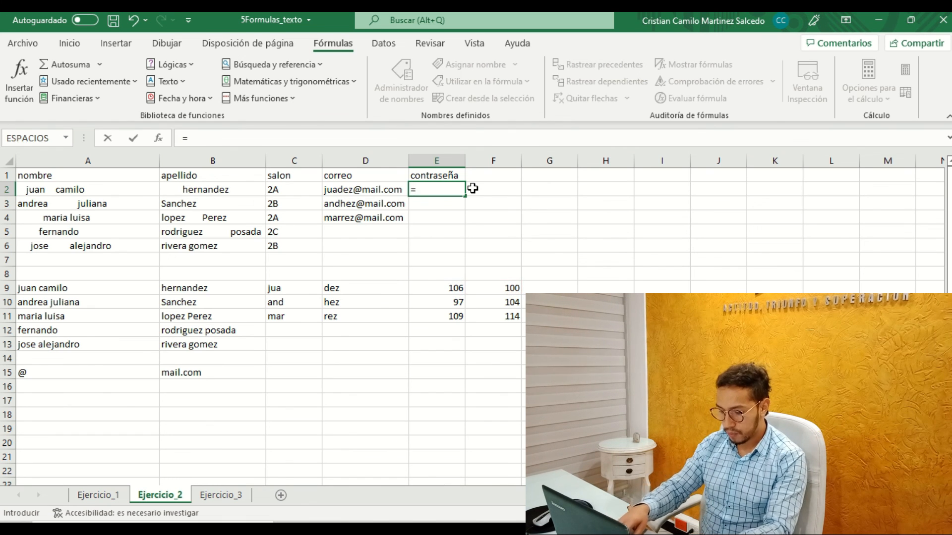
{"action": "type", "text": "con"}
{"action": "key", "text": "Tab"}
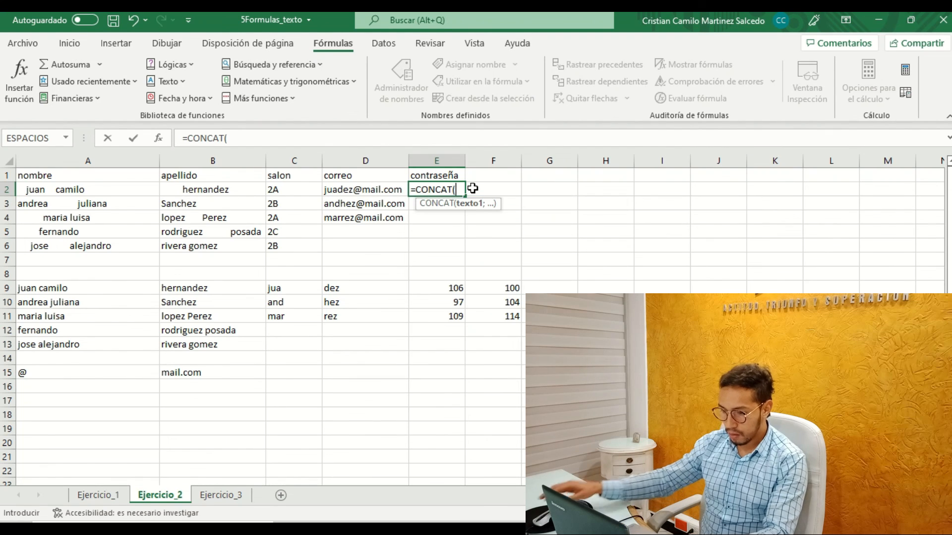
{"action": "left_click", "coordinate": [452, 285]}
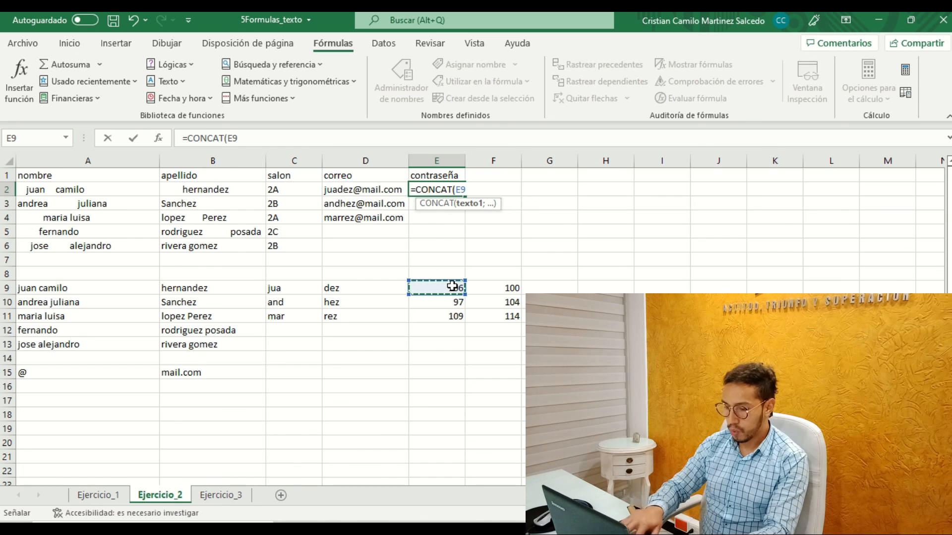
{"action": "type", "text": ";"}
{"action": "left_click", "coordinate": [496, 289]}
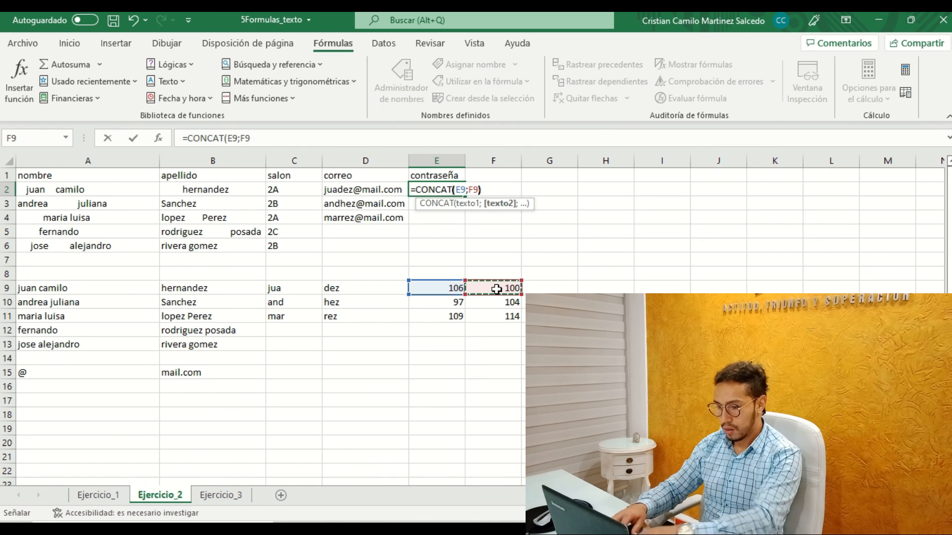
{"action": "key", "text": "Return"}
{"action": "left_click", "coordinate": [444, 189]}
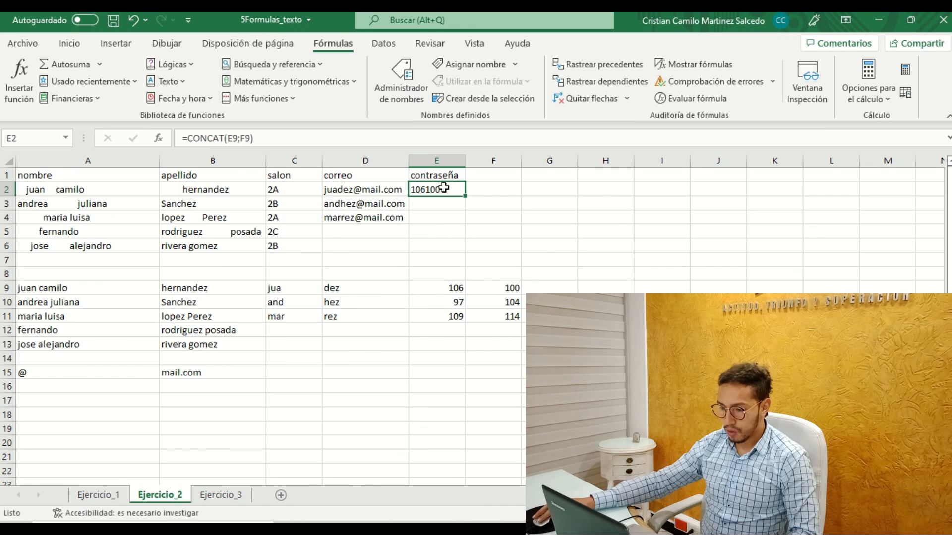
{"action": "left_click_drag", "start_coordinate": [465, 197], "coordinate": [464, 222]}
Review the CONCAT formulas in E2:E4 against their source codes in E9:F11, then the unfilled correo and contraseña cells D5:E6.
{"action": "left_click", "coordinate": [456, 289]}
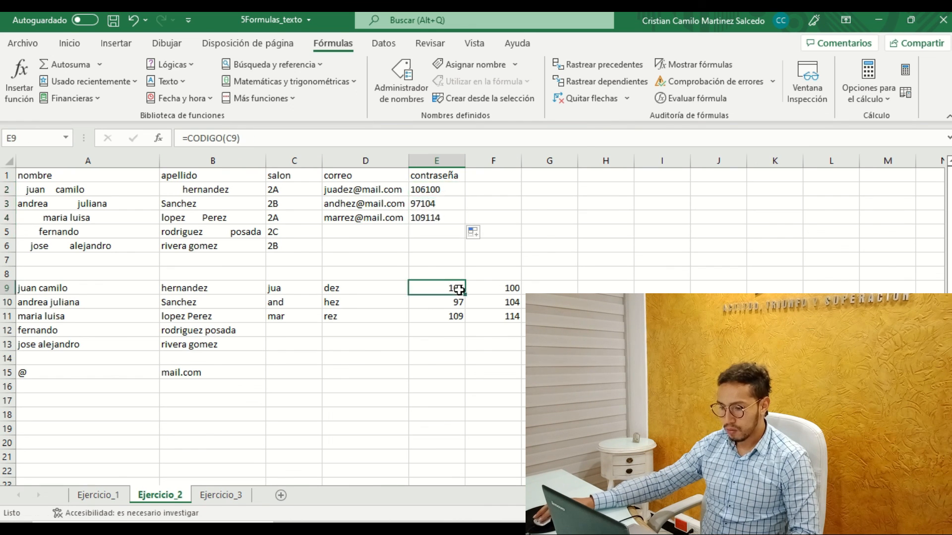
{"action": "left_click", "coordinate": [435, 190]}
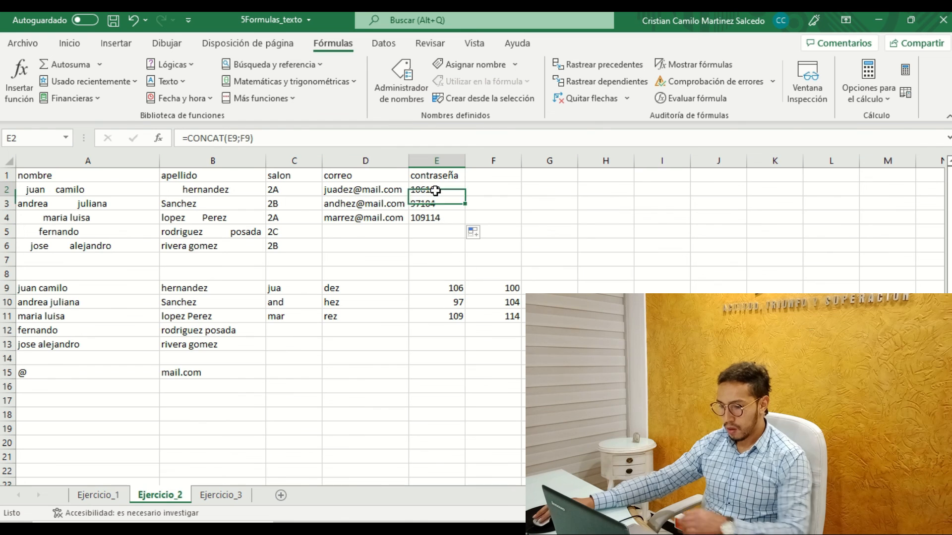
{"action": "left_click", "coordinate": [245, 134]}
{"action": "key", "text": "Return"}
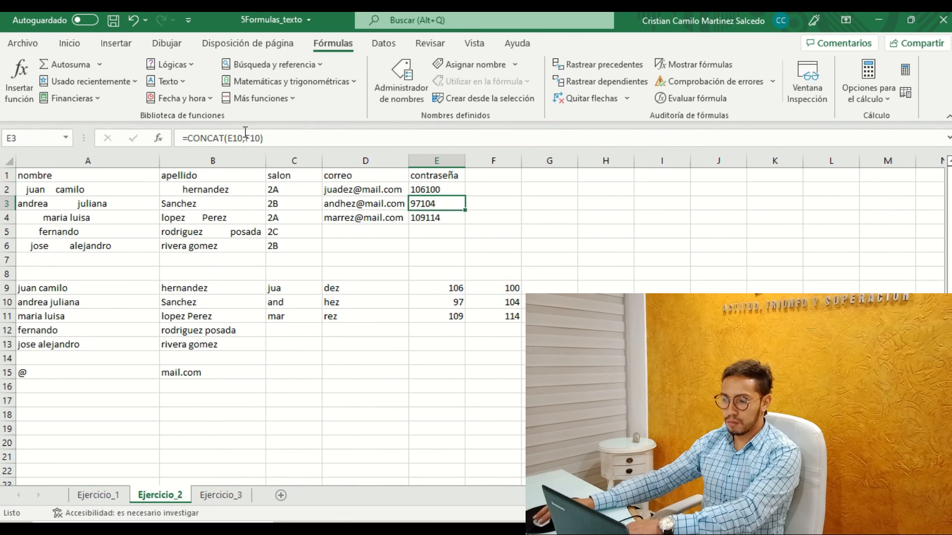
{"action": "left_click", "coordinate": [245, 135]}
{"action": "key", "text": "Return"}
{"action": "left_click", "coordinate": [244, 135]}
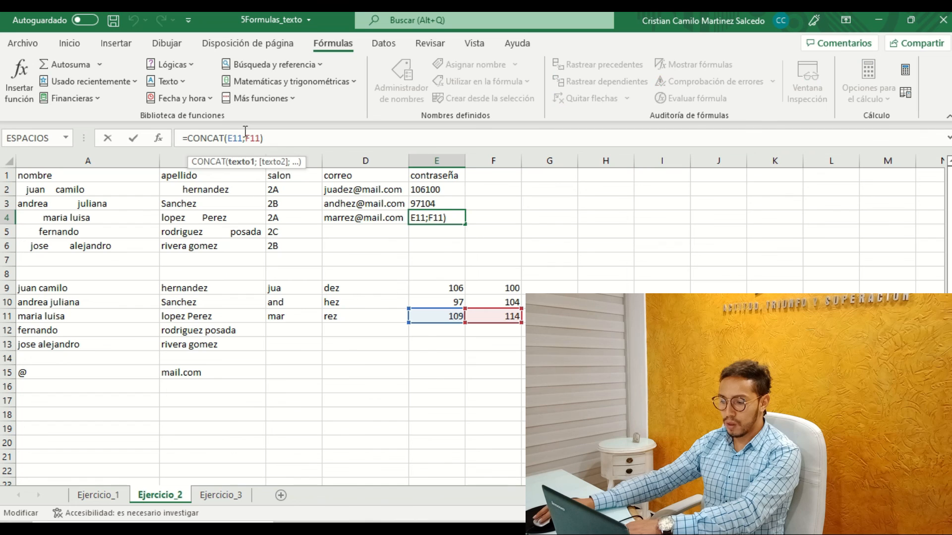
{"action": "key", "text": "Return"}
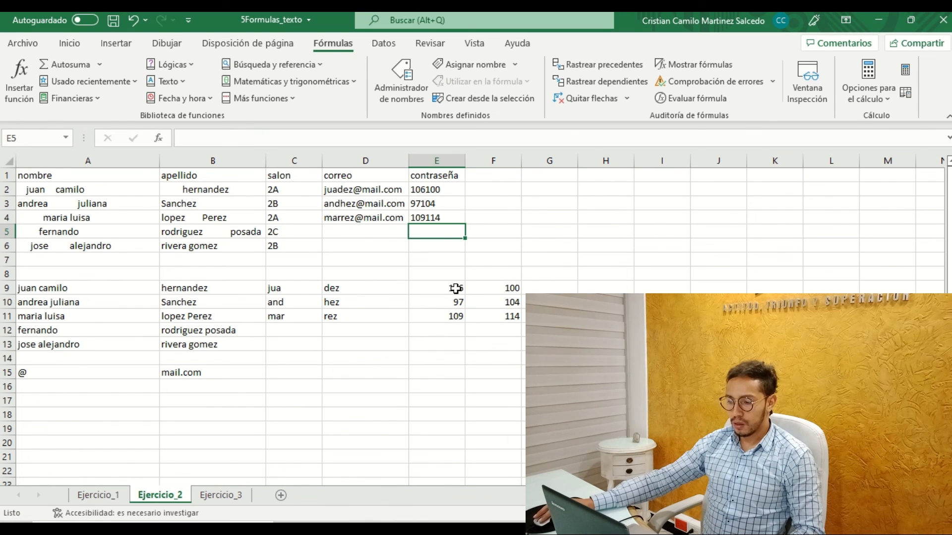
{"action": "left_click_drag", "start_coordinate": [455, 288], "coordinate": [503, 286]}
{"action": "left_click", "coordinate": [456, 316]}
{"action": "left_click_drag", "start_coordinate": [339, 228], "coordinate": [440, 249]}
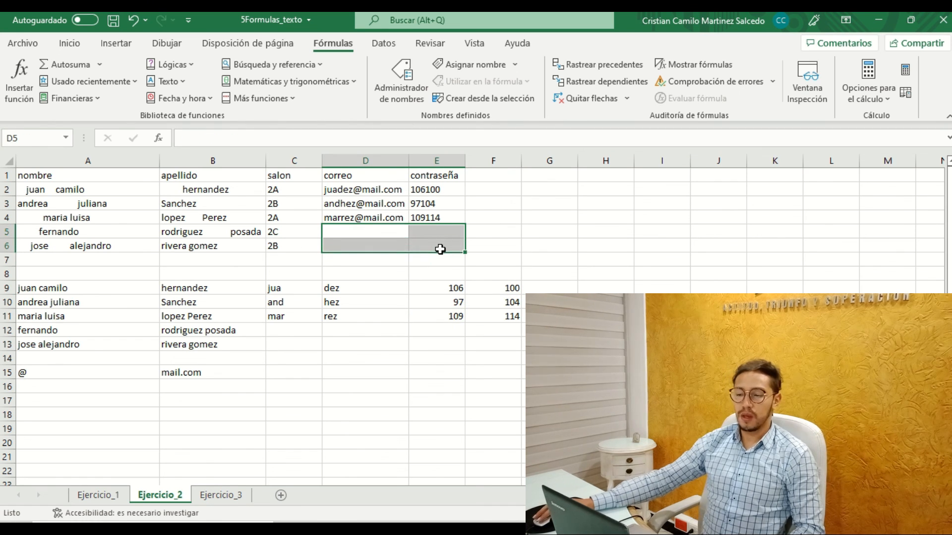